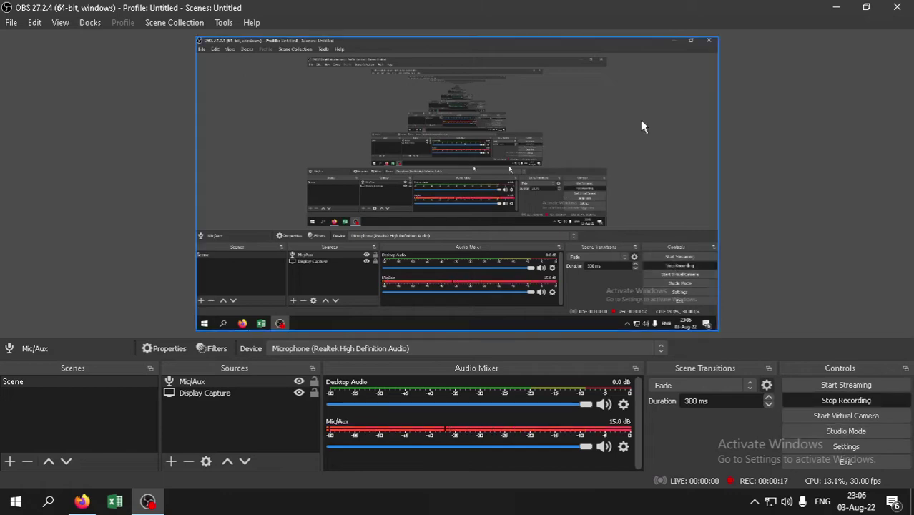
Minimize OBS Studio so the Fiverr home page in Firefox is visible.
left_click(837, 12)
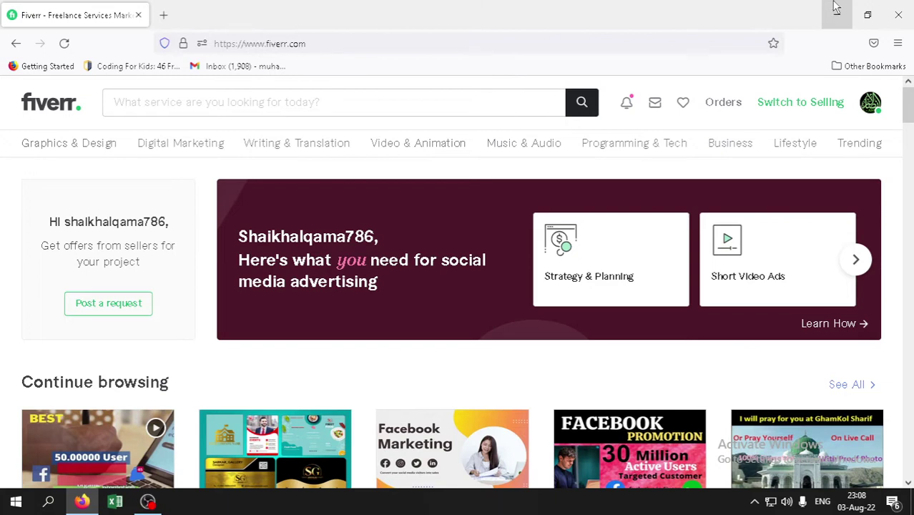
Open the Inbox from the Messages dropdown and switch to the buyer asking about the business.
left_click(654, 115)
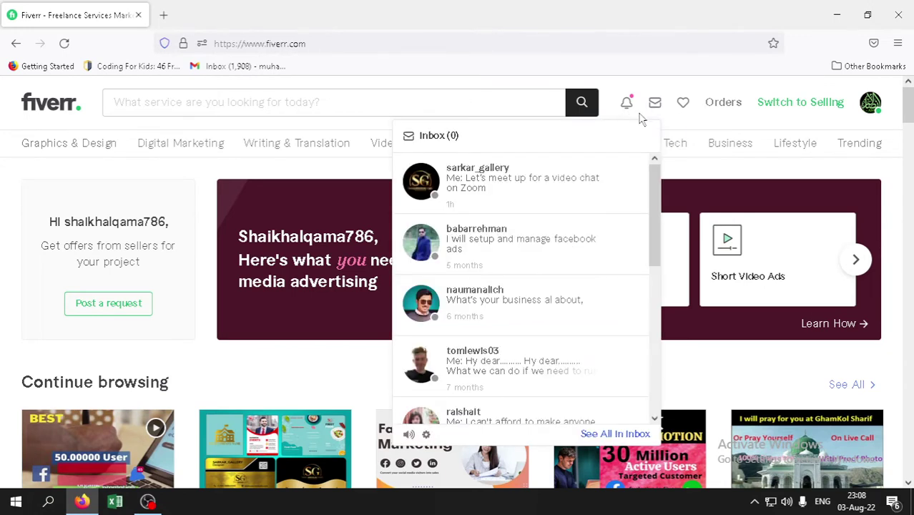
left_click(533, 203)
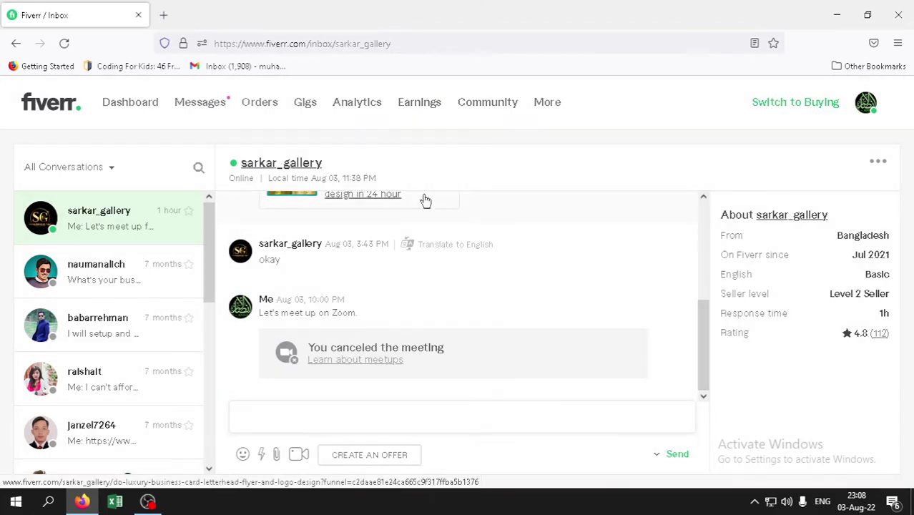
left_click(425, 201)
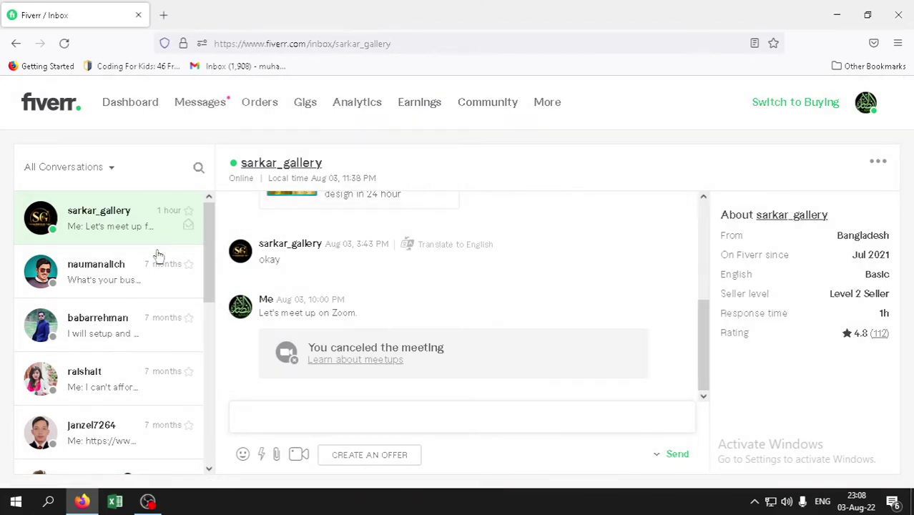
left_click(98, 271)
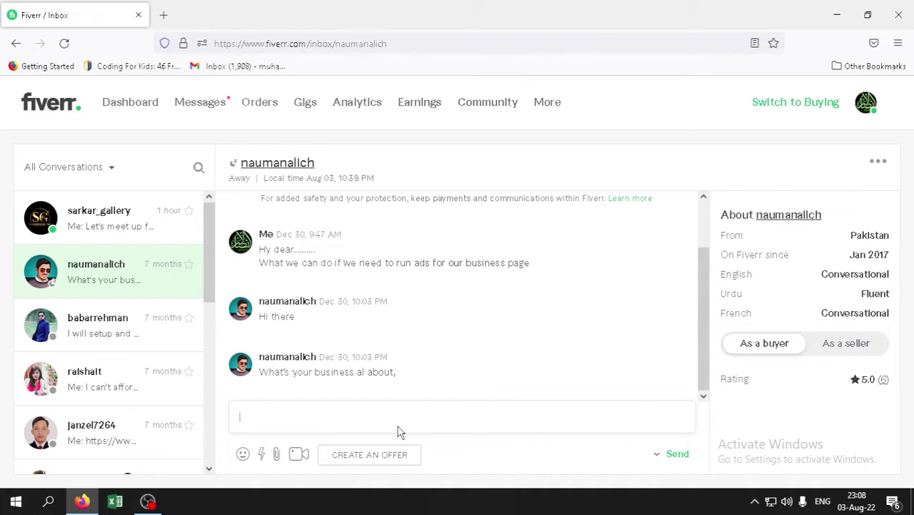
Type 'email' in the reply box to trigger the Terms of Service warning.
type("email")
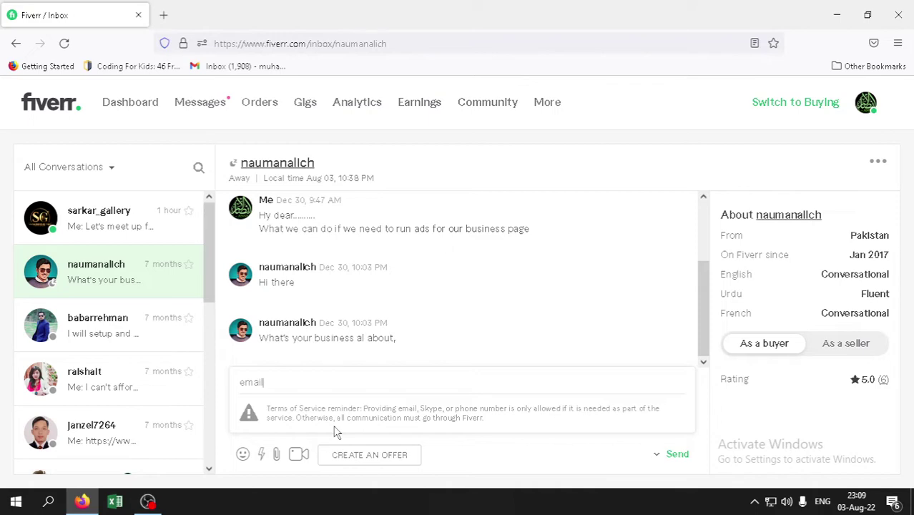
left_click(148, 501)
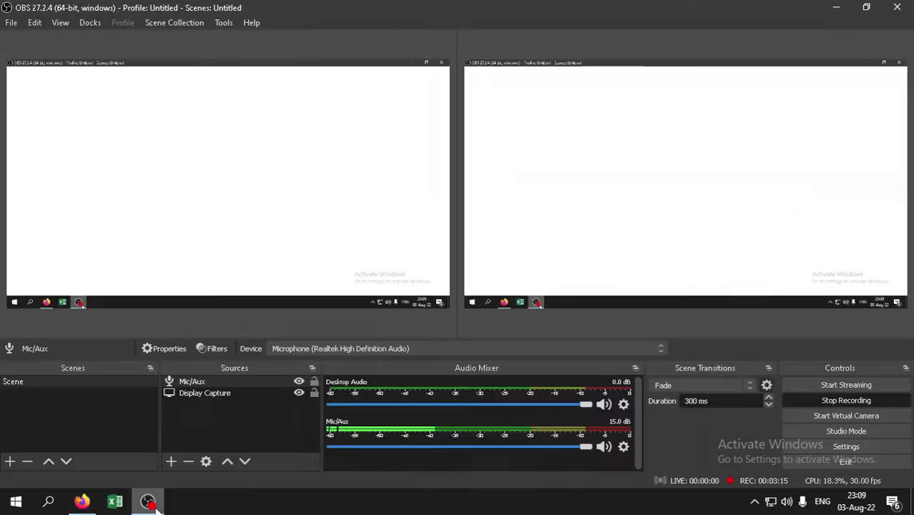
left_click(150, 502)
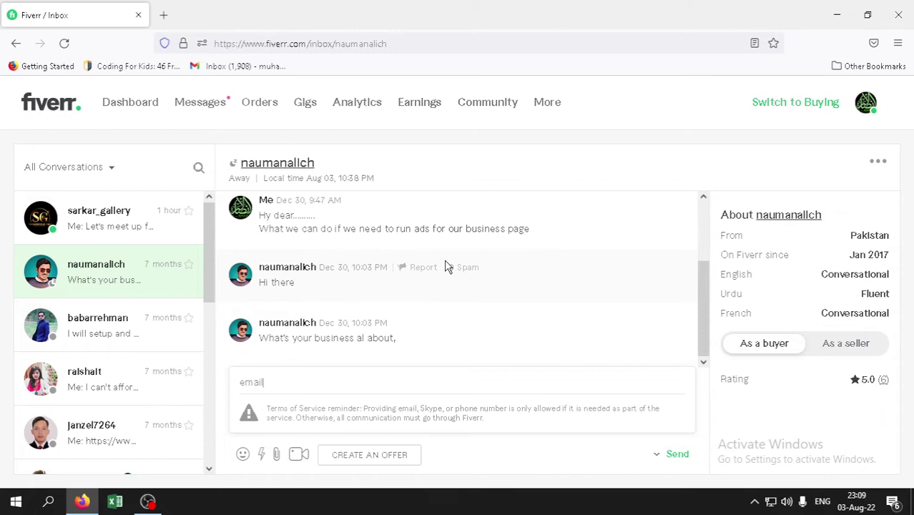
left_click(261, 455)
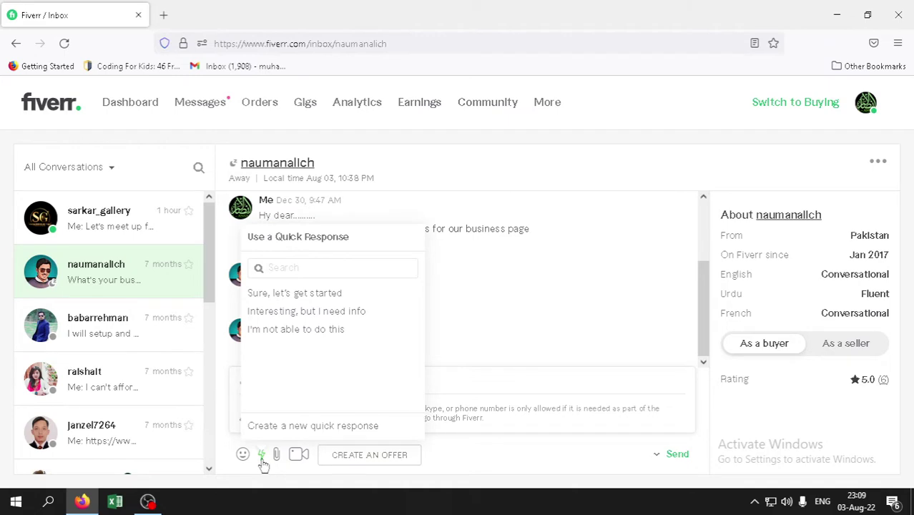
left_click(309, 425)
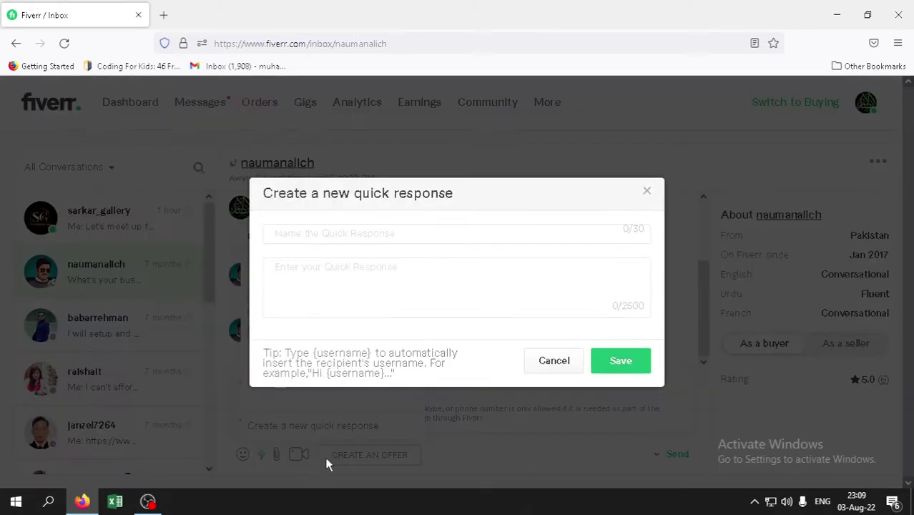
left_click(355, 233)
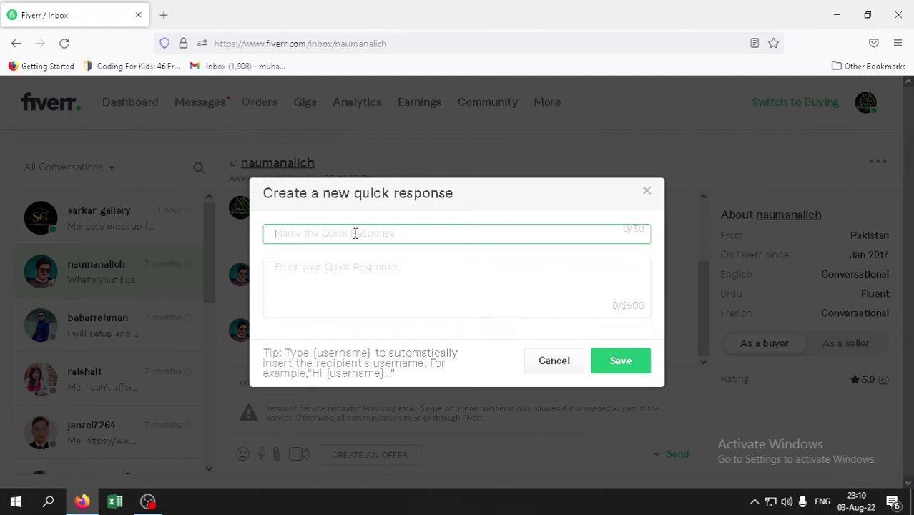
type("greetings")
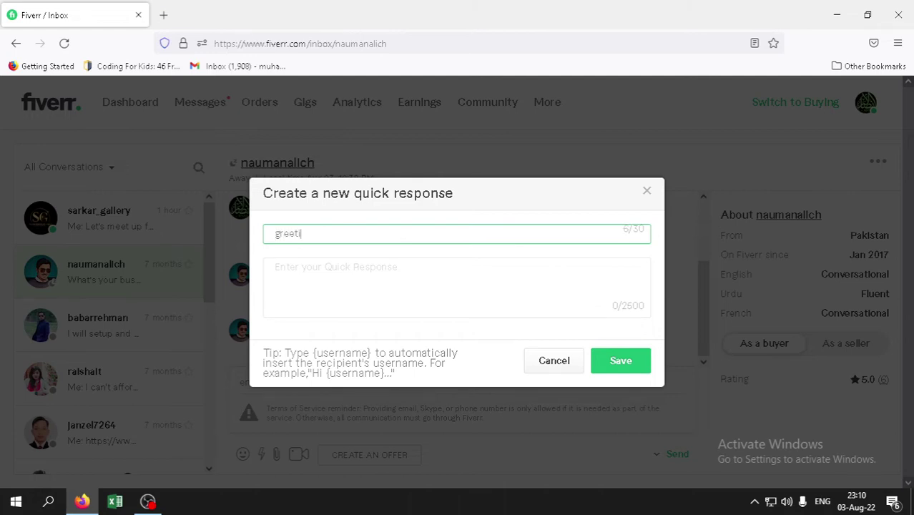
left_click(302, 269)
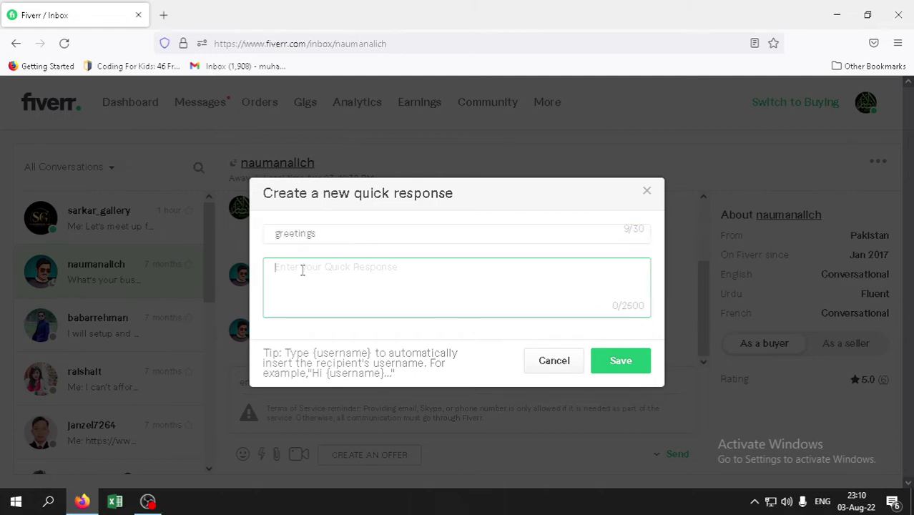
left_click_drag(313, 353, 375, 351)
left_click(450, 372)
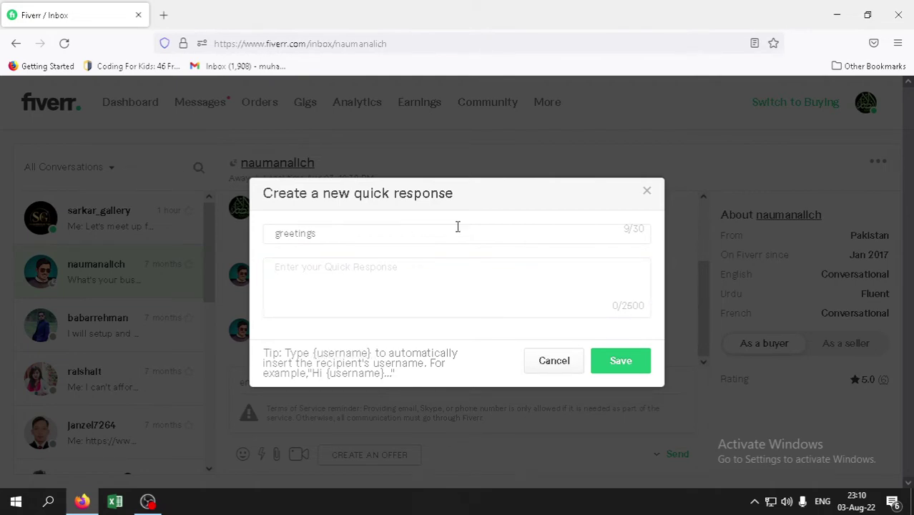
left_click(646, 191)
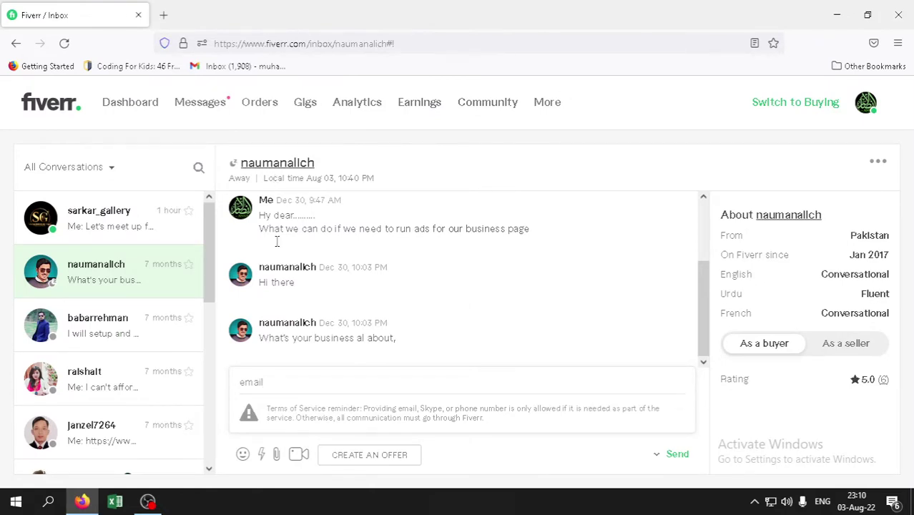
Create a new quick response named 'greetings' beginning 'Hi {username} !'.
left_click(262, 454)
left_click(312, 426)
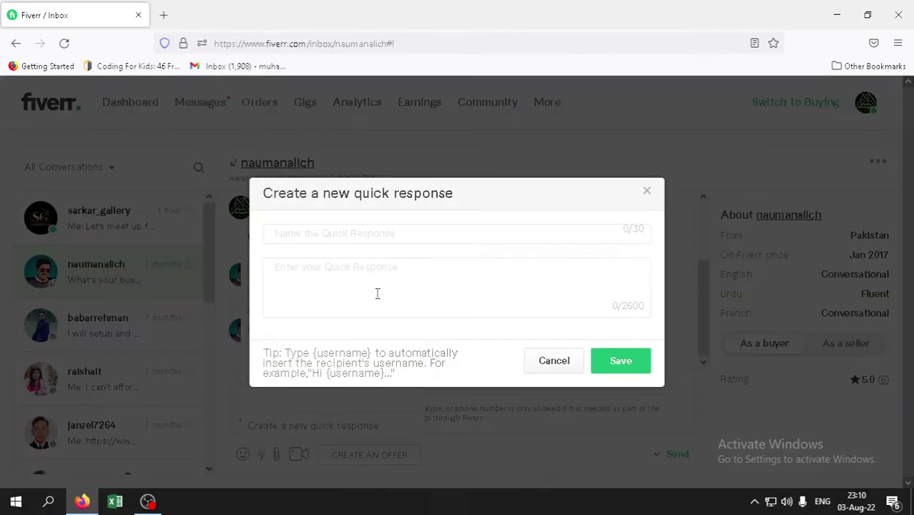
left_click(424, 232)
type("gr")
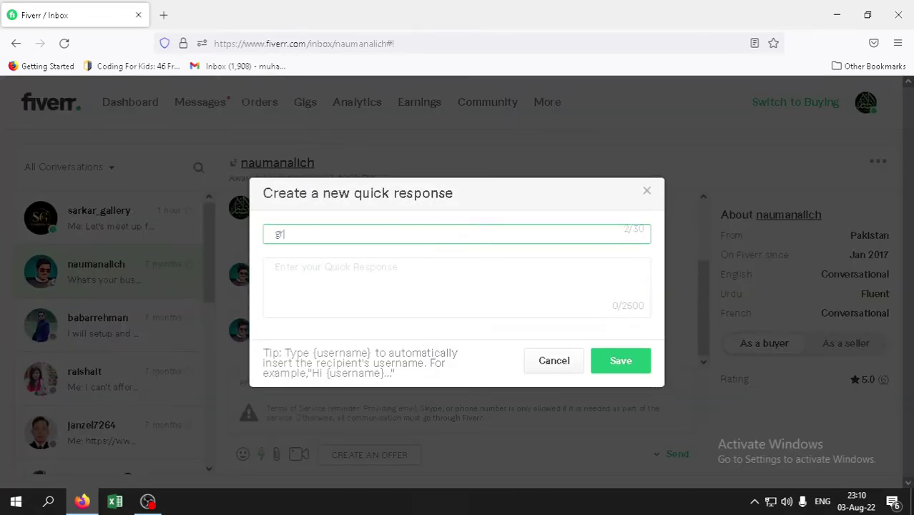
type("eetings")
left_click(437, 301)
type("Hi {}")
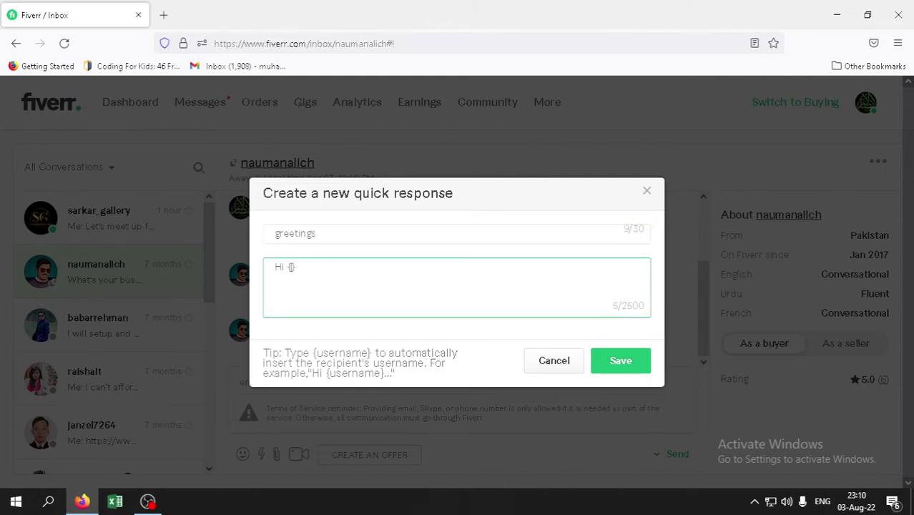
key("Left")
type("username")
key("Right")
type("!")
Add 'how can I help you' on a second line, save it, and clear the draft reply.
key("Return")
type("how m")
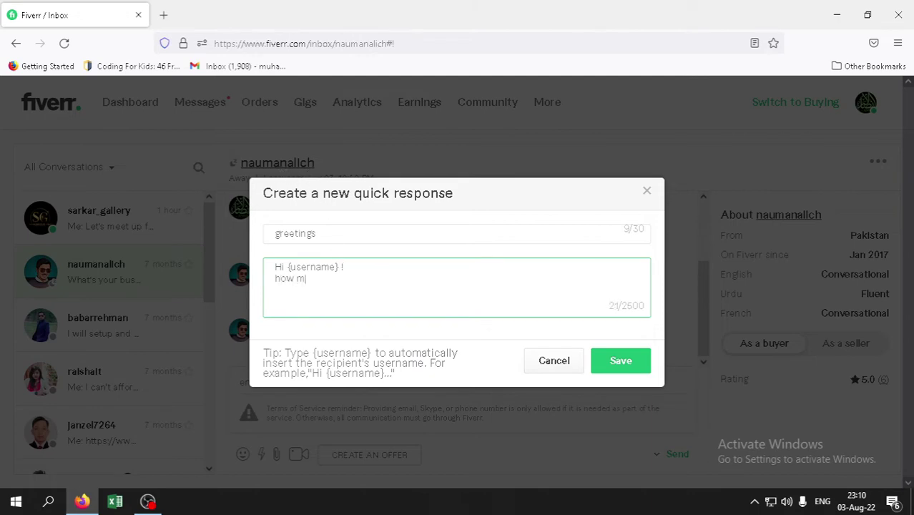
key("BackSpace")
type("can I help you")
left_click(634, 367)
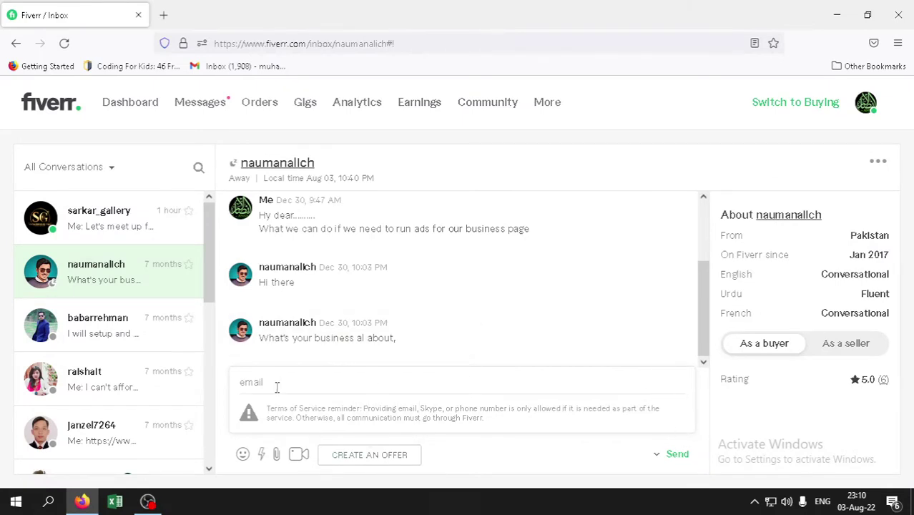
key("BackSpace")
key("BackSpace")
key("BackSpace")
key("BackSpace")
key("BackSpace")
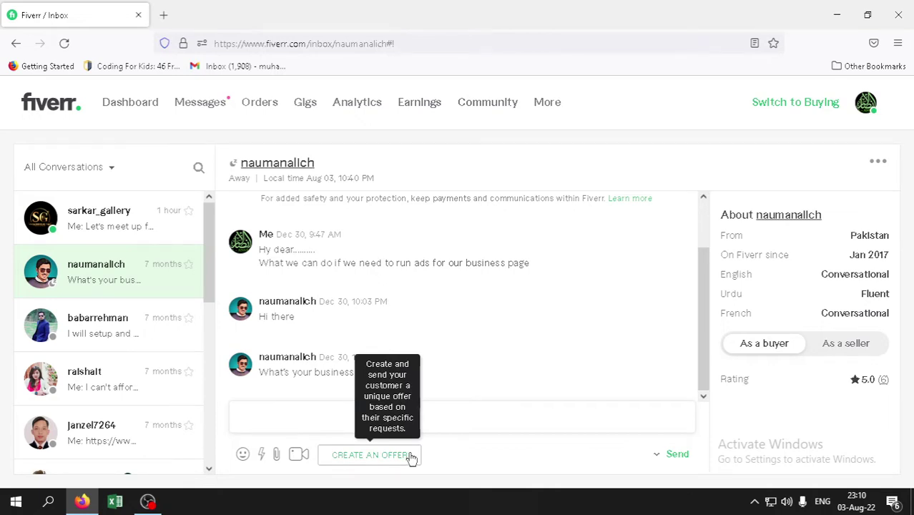
left_click(263, 455)
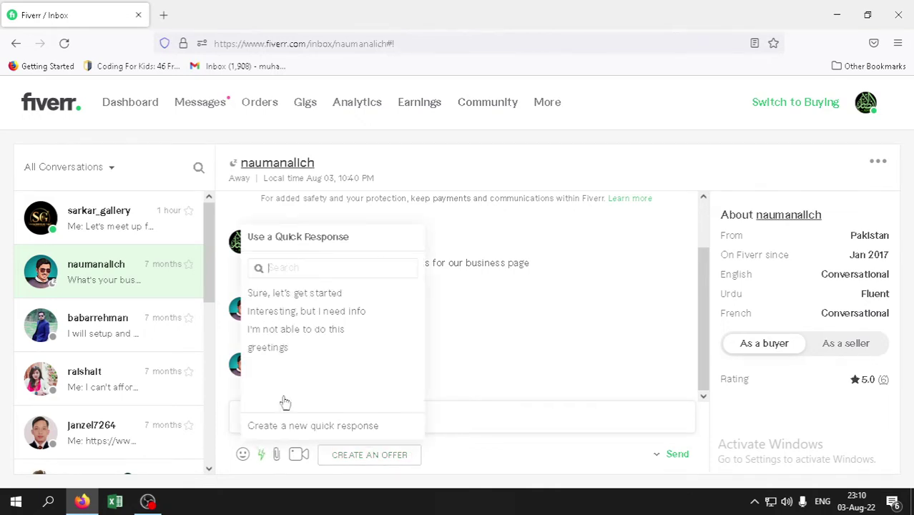
left_click(266, 348)
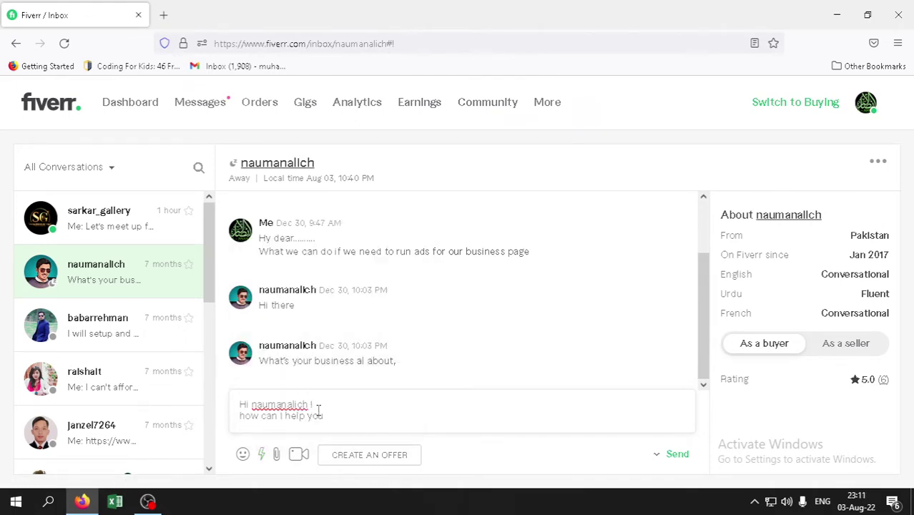
double_click(272, 405)
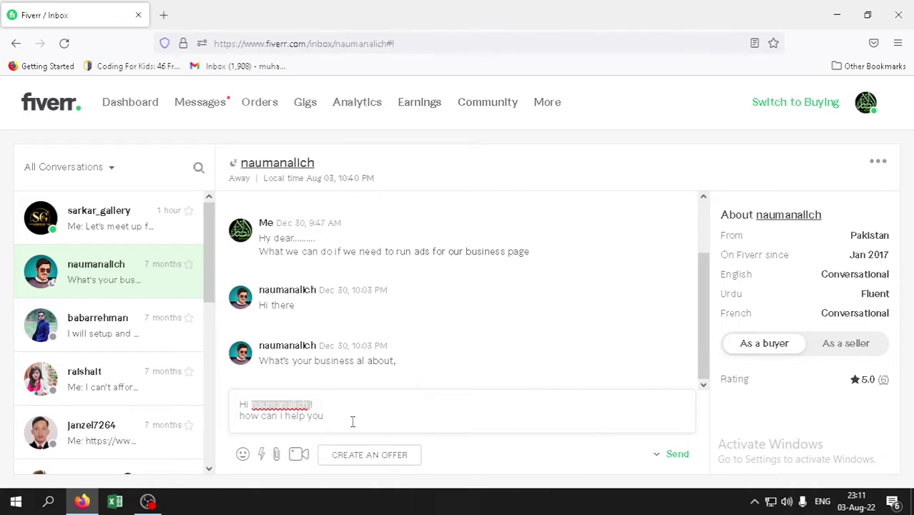
left_click_drag(351, 420, 236, 402)
key("BackSpace")
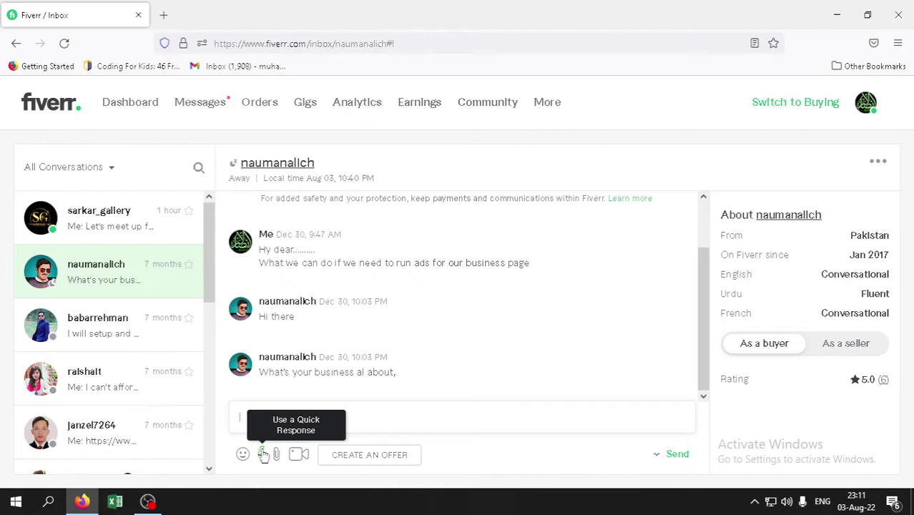
Propose a Zoom meetup in the conversation, join it, then cancel it.
left_click(277, 455)
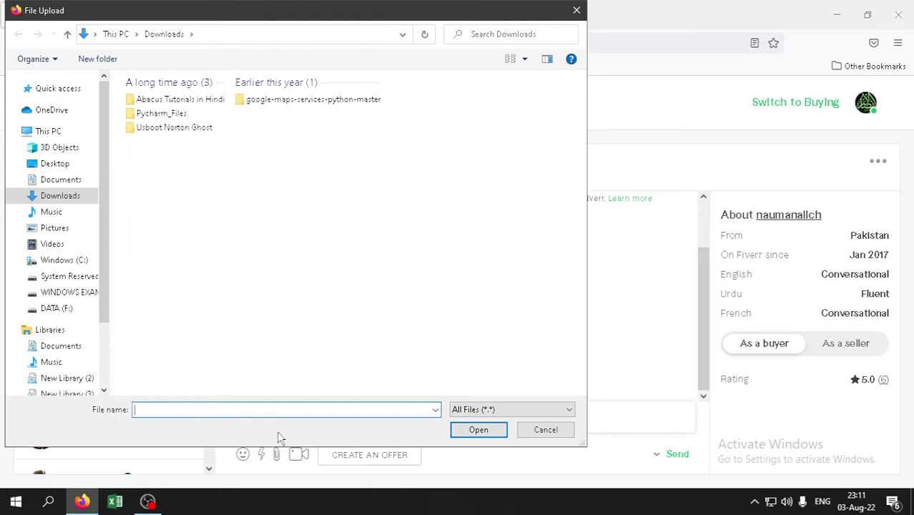
left_click(550, 431)
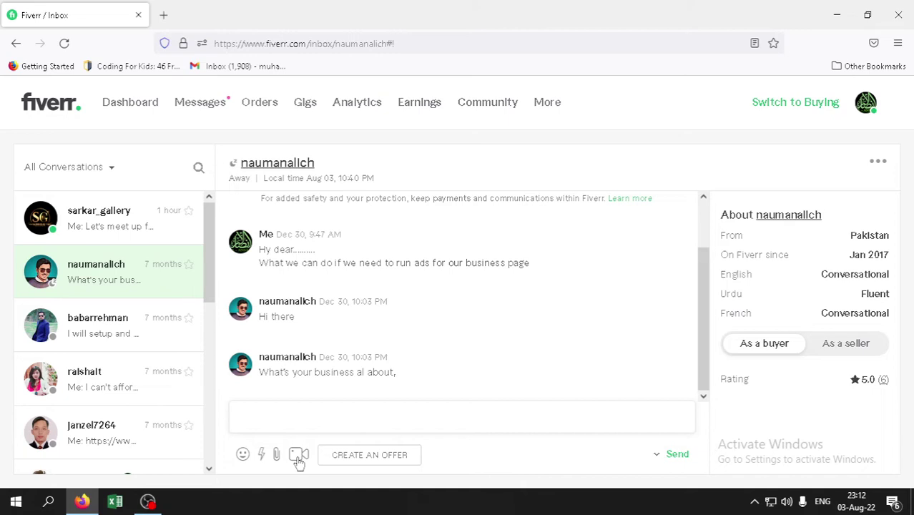
left_click(299, 458)
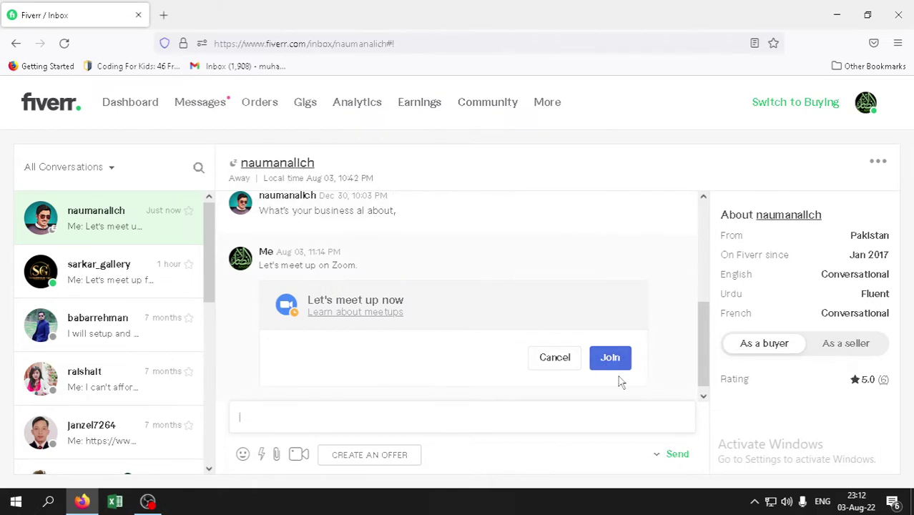
left_click(611, 357)
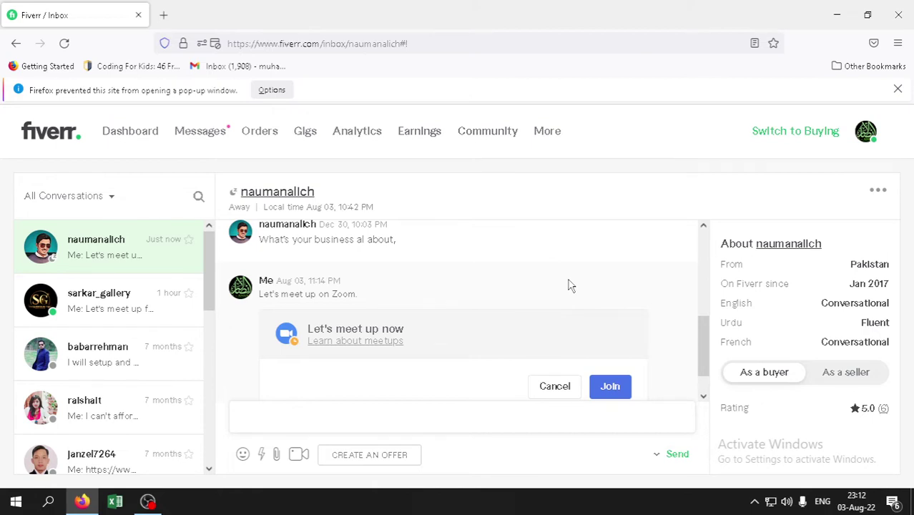
left_click(559, 385)
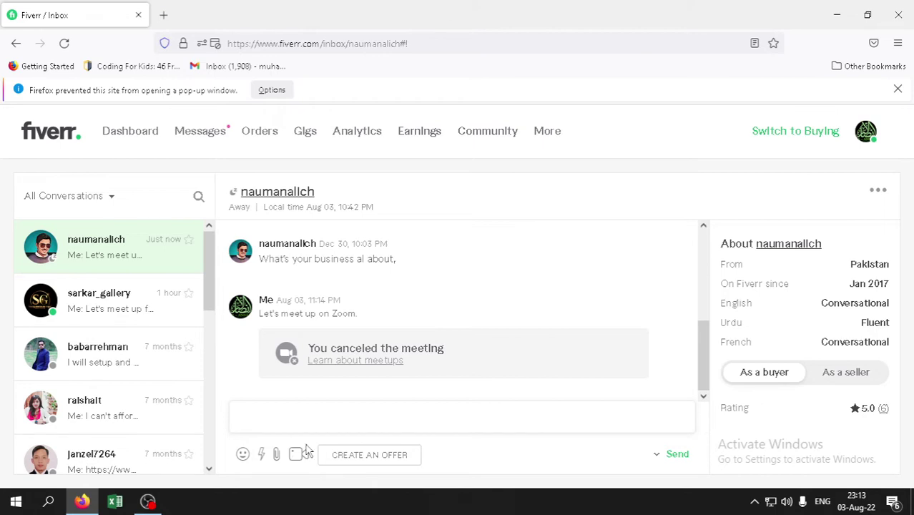
Search Google for 'fivlytics' in a new tab and open the Fivlytics website.
left_click(164, 16)
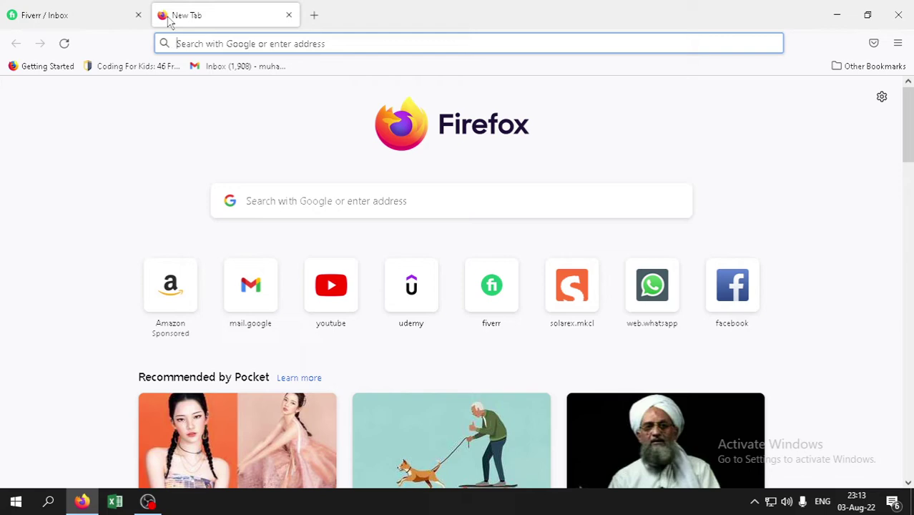
type("fivlyti")
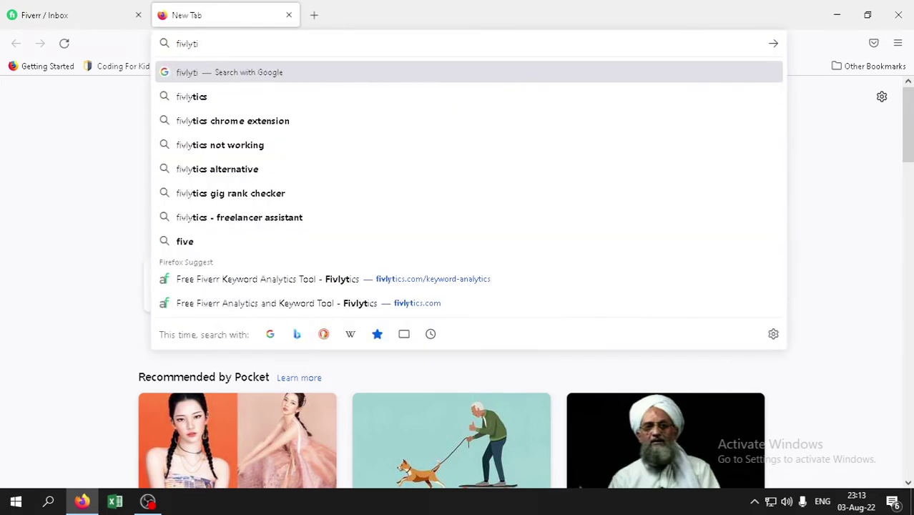
type("cs")
key("Return")
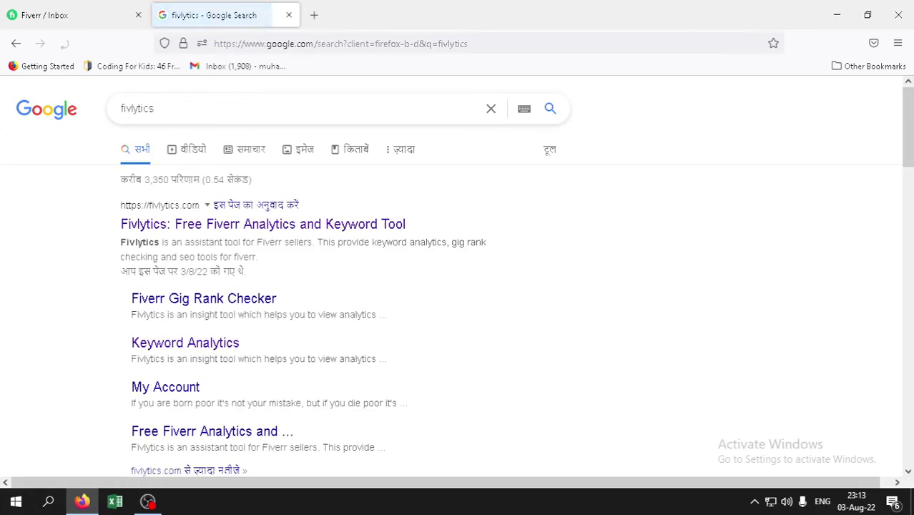
left_click(306, 226)
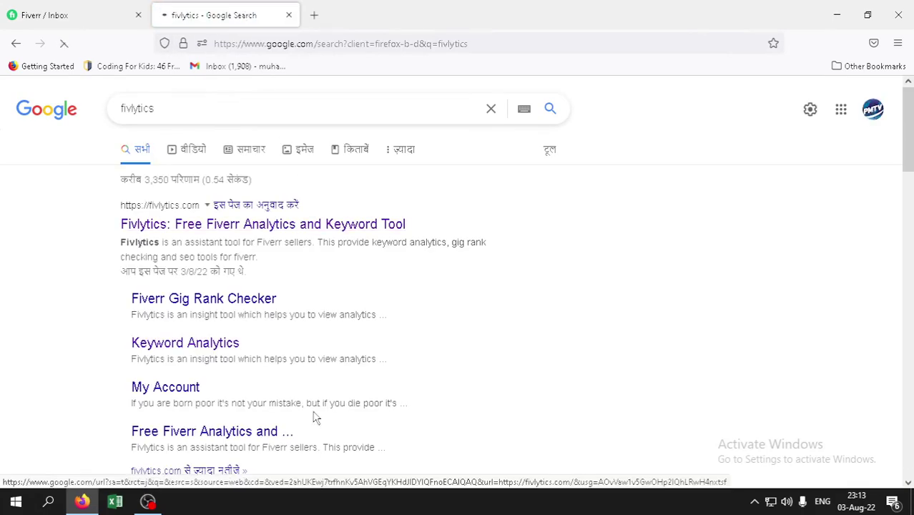
Scroll to the Free Keyword Analytics band and open its Check Now tool.
scroll(267, 323, "down", 1)
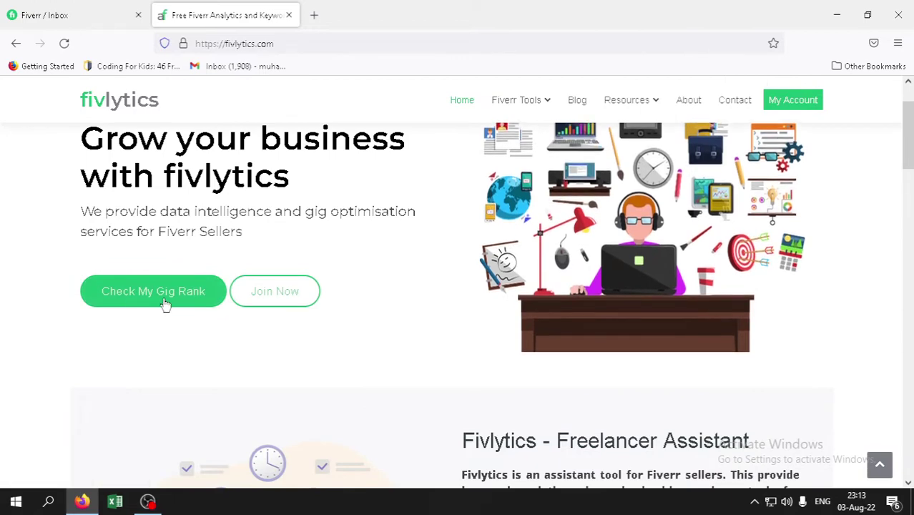
scroll(164, 305, "down", 2)
scroll(163, 304, "down", 5)
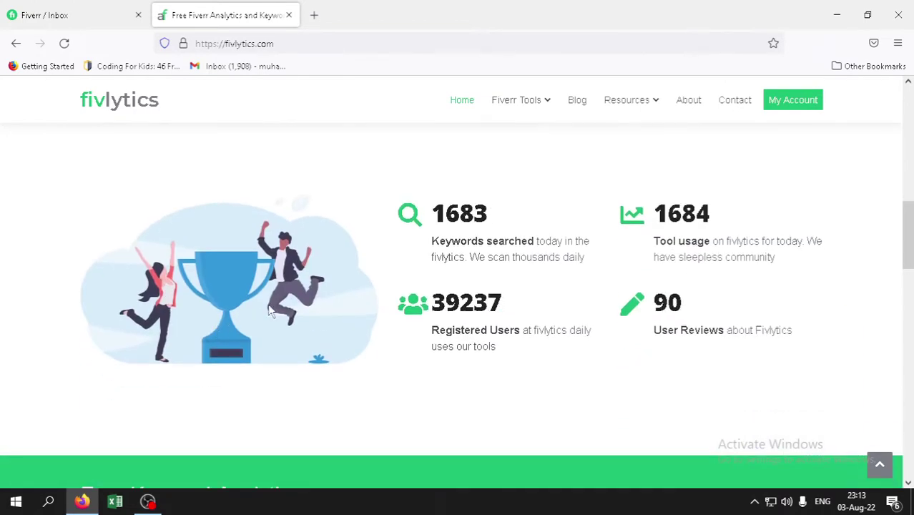
scroll(270, 304, "down", 3)
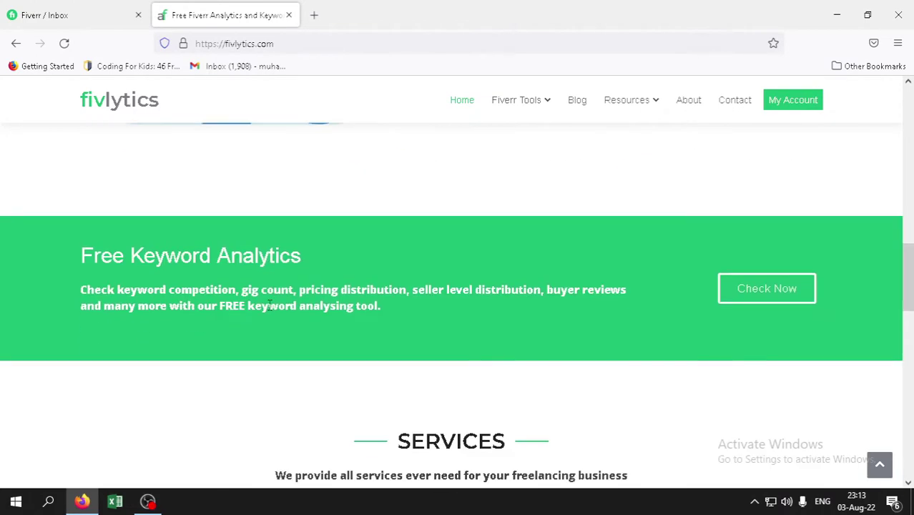
left_click(740, 292)
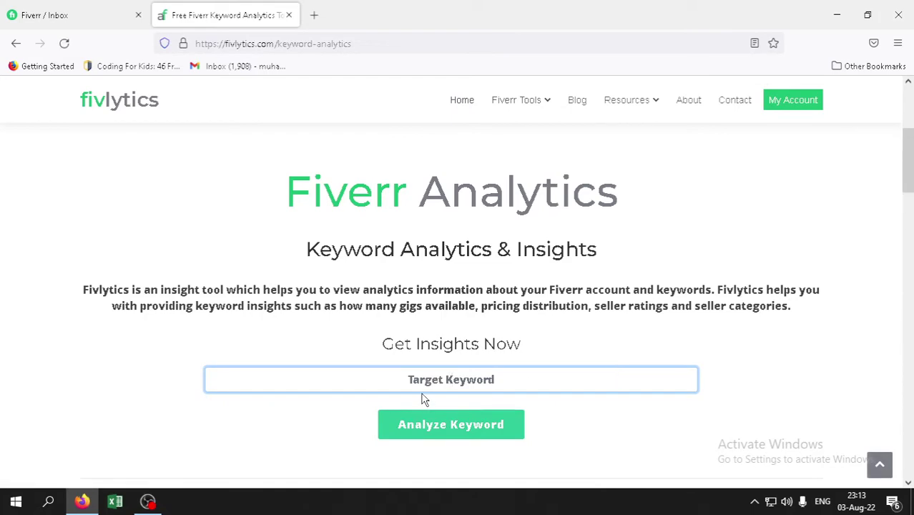
Go back to the Fivlytics home page and reopen the Keyword Analytics tool.
left_click(423, 390)
left_click(16, 44)
scroll(433, 387, "up", 15)
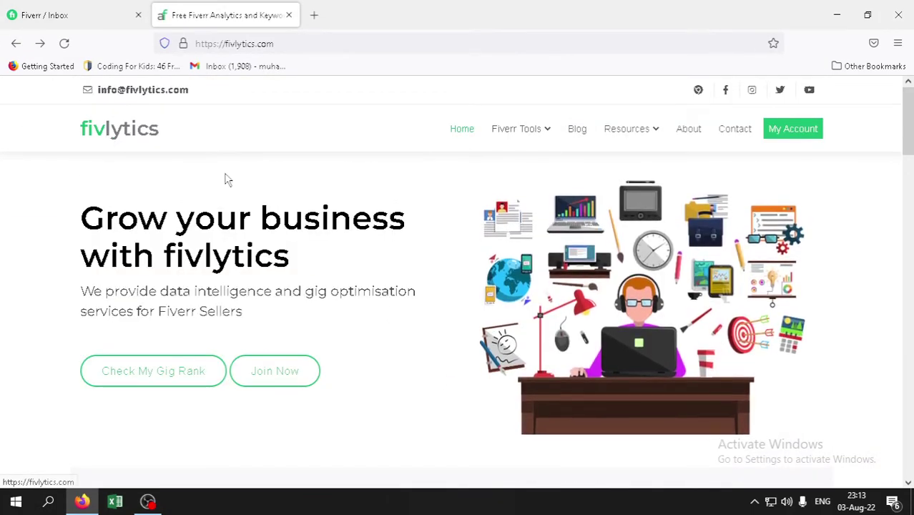
scroll(207, 329, "down", 2)
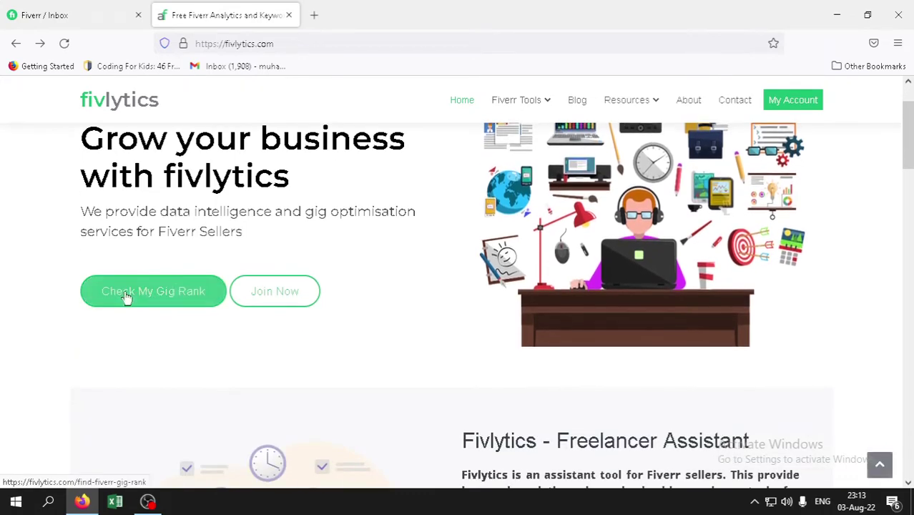
scroll(311, 302, "down", 10)
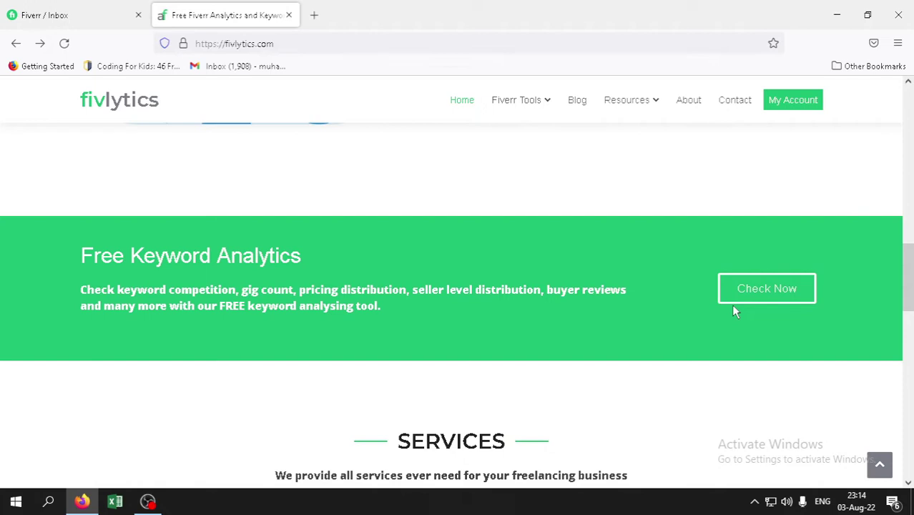
left_click(735, 306)
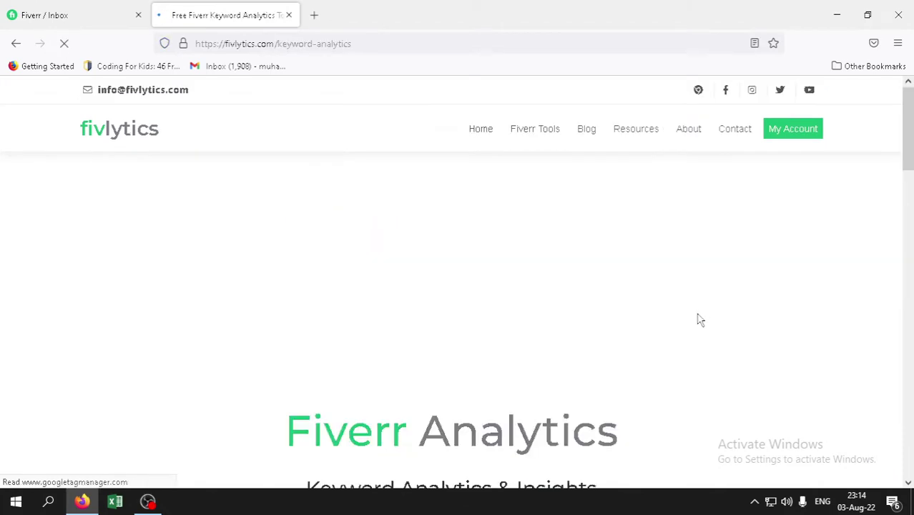
Analyze the keyword 'facebook' and select the resulting no-information message.
scroll(465, 398, "down", 3)
left_click(500, 380)
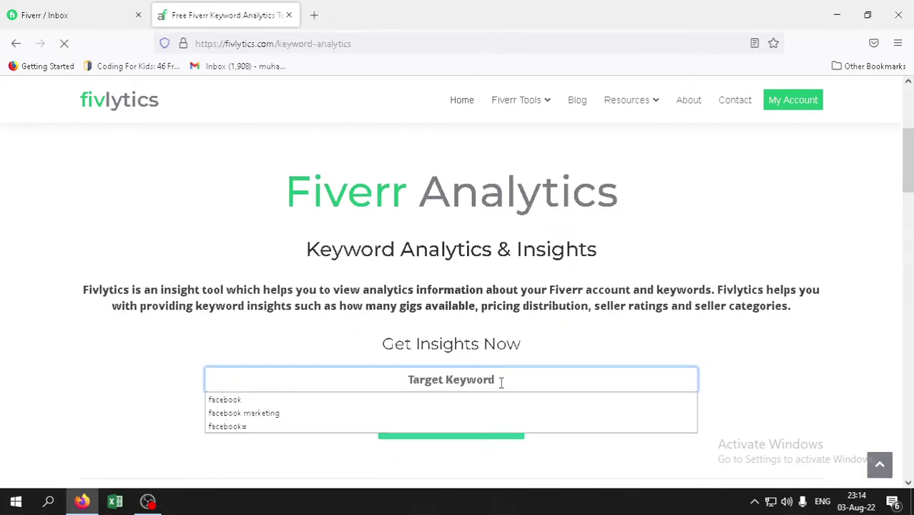
left_click(452, 401)
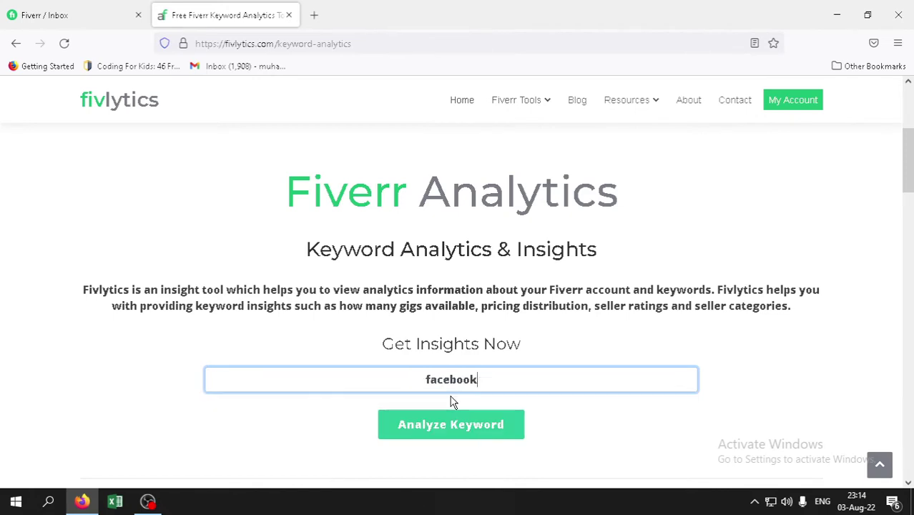
left_click(452, 429)
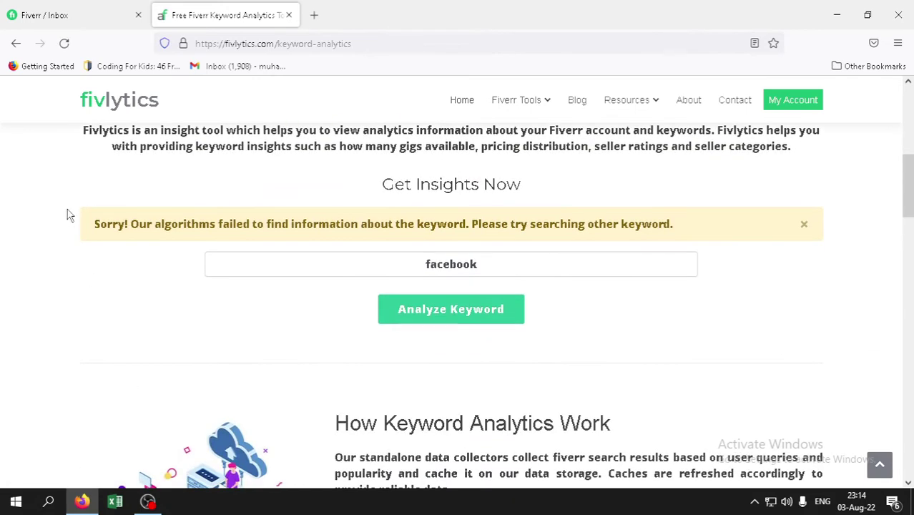
left_click_drag(93, 224, 744, 222)
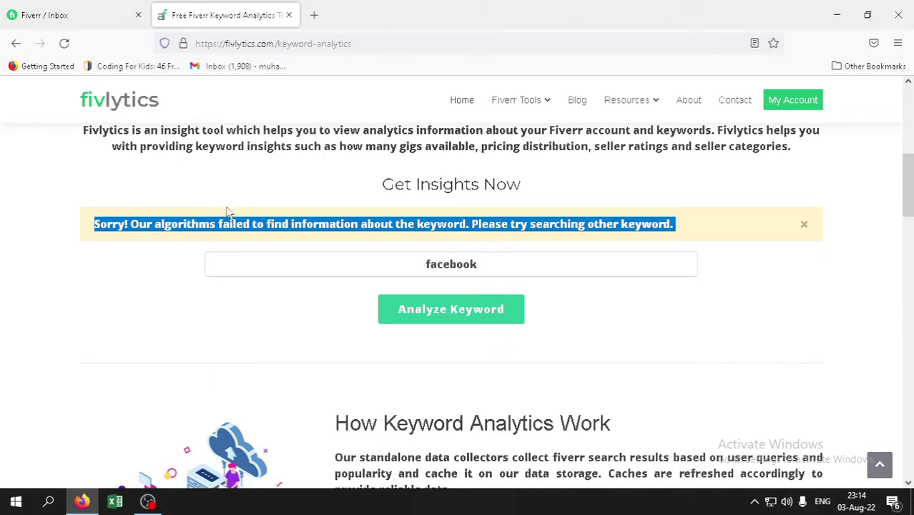
Open the Gig Rank Checker from the home page and enter the seller's Fiverr username.
left_click(5, 46)
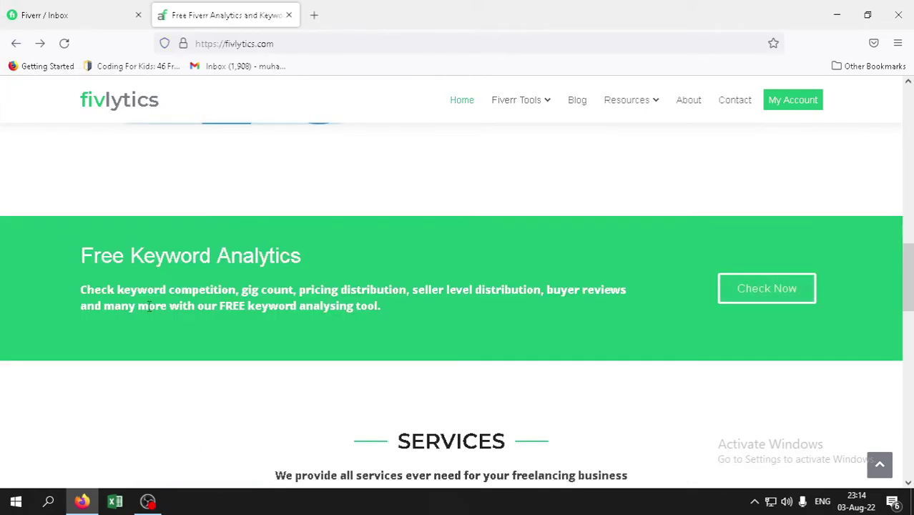
scroll(180, 348, "up", 10)
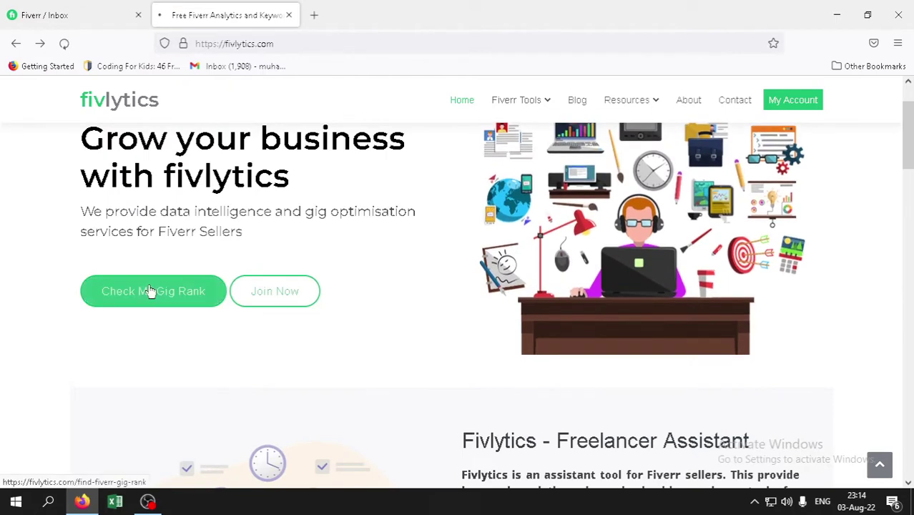
left_click(149, 291)
scroll(270, 395, "down", 2)
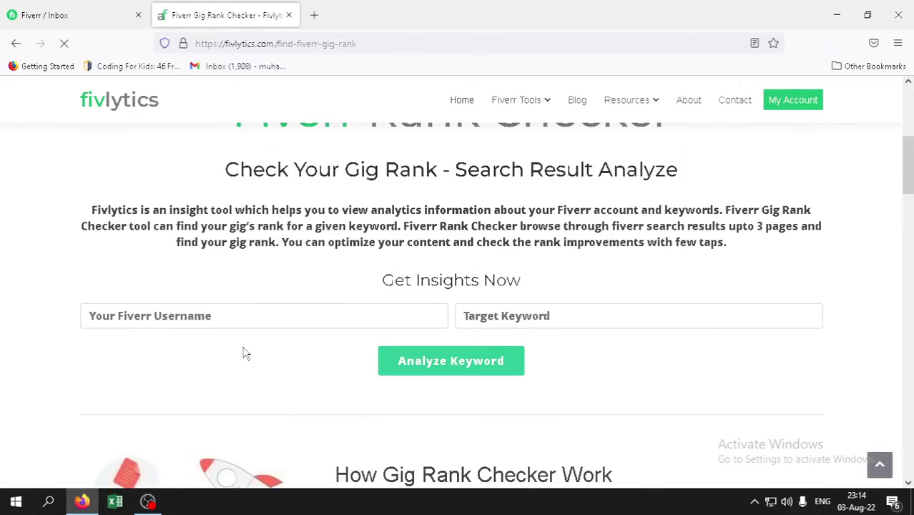
left_click(245, 319)
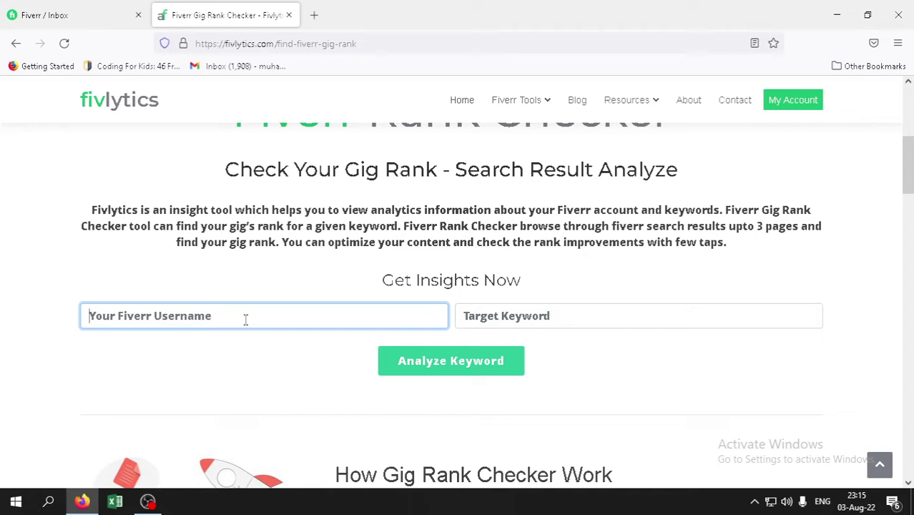
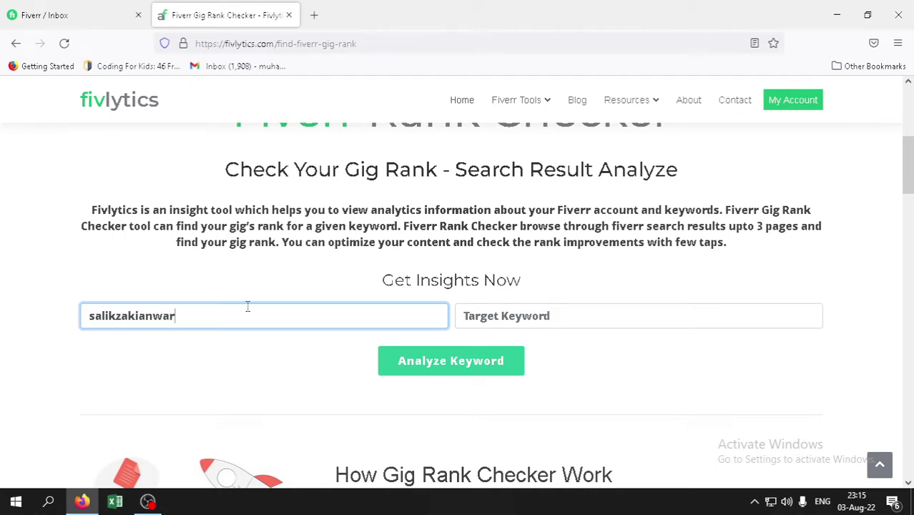
left_click(471, 315)
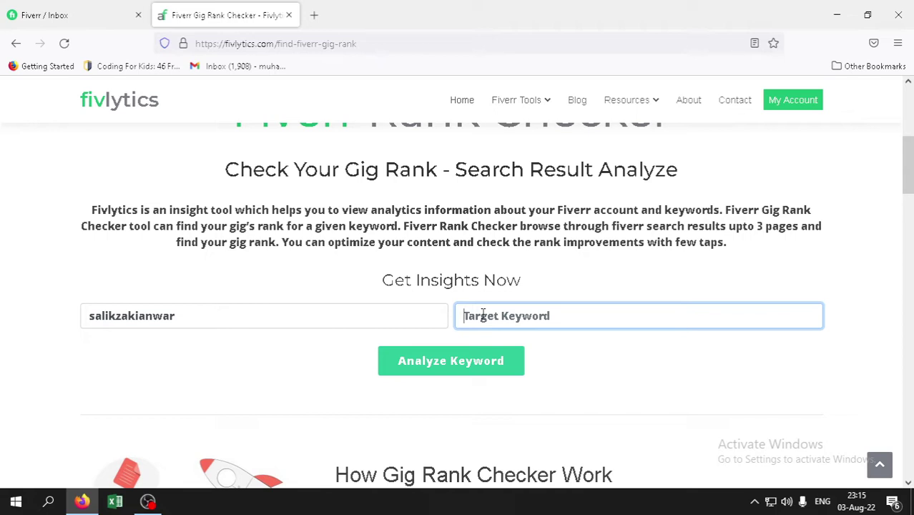
Check the gig rank for keyword 'vb.net' and dismiss the 'Sorry!' notice.
type("bb")
key("BackSpace")
key("BackSpace")
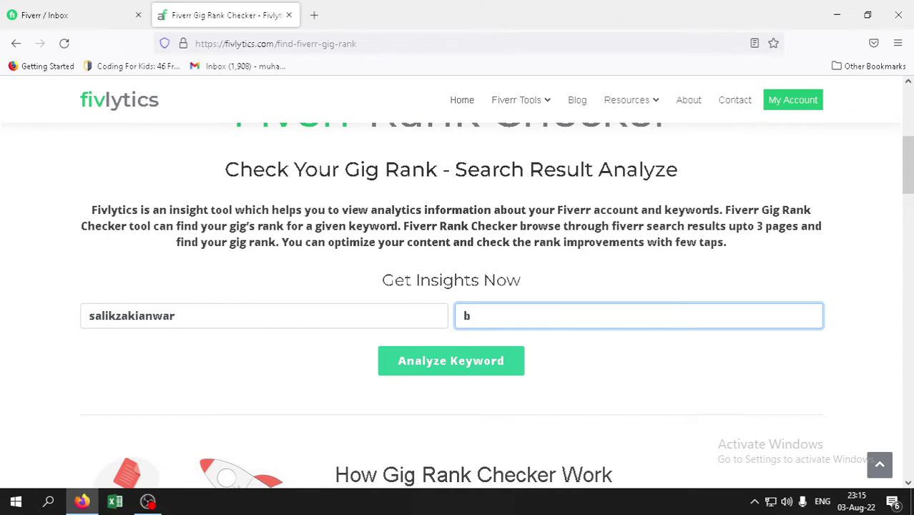
type("wb")
type(".net")
key("Left")
key("Left")
key("Left")
key("Left")
key("Left")
key("BackSpace")
type("v")
left_click(439, 367)
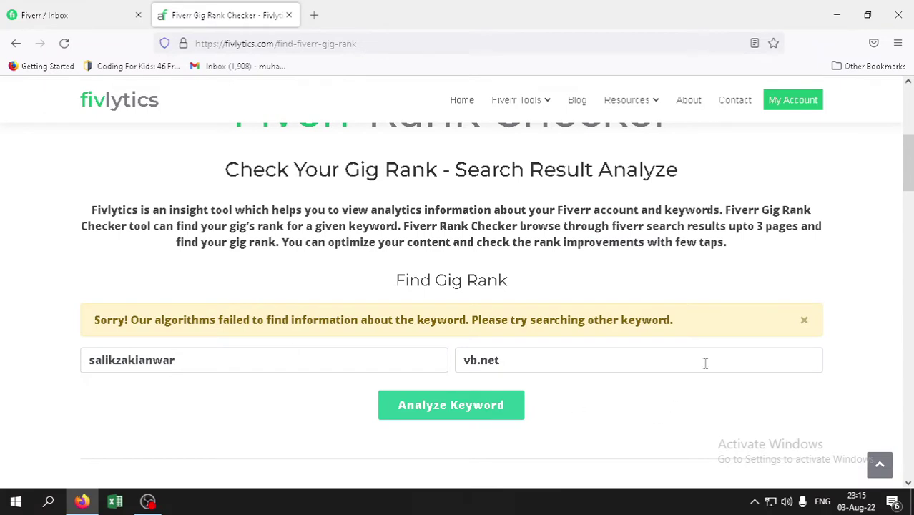
left_click(805, 322)
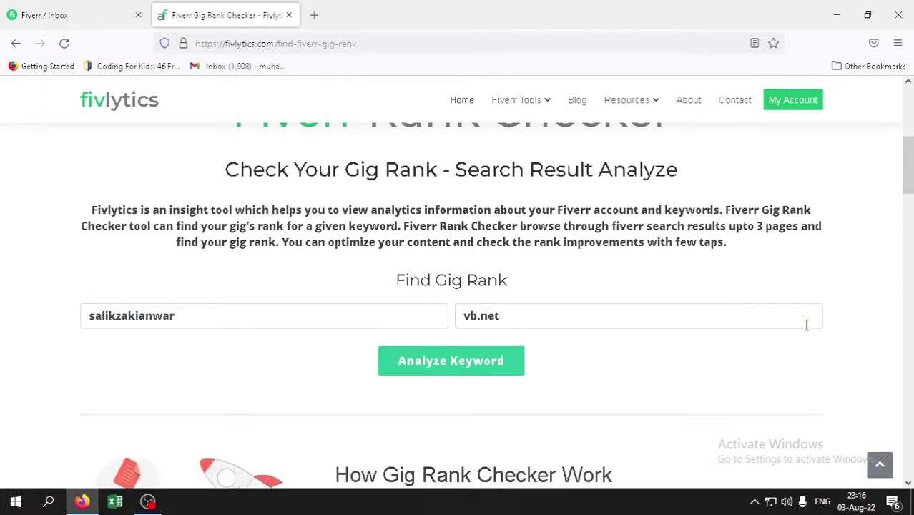
Search for 'gigmetric' and open the GigMetric: Tools for Fiverr Sellers site.
left_click(228, 43)
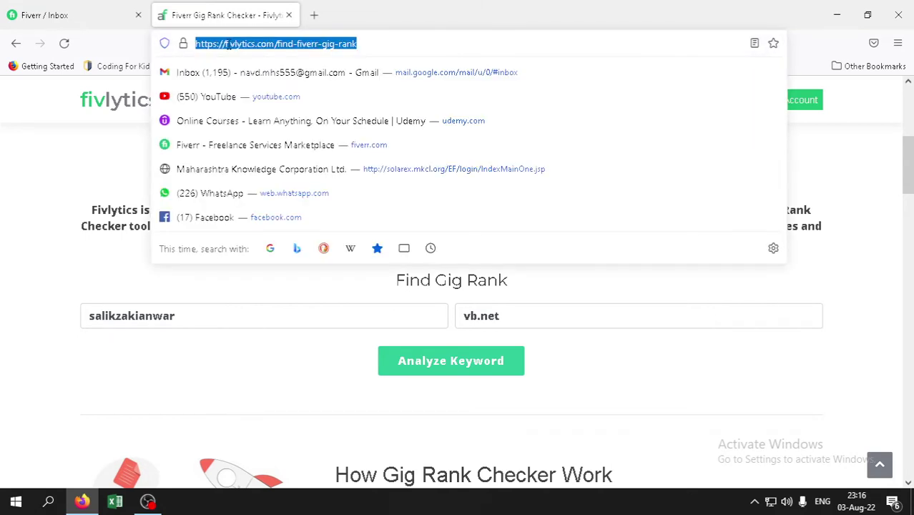
type("gigmetric")
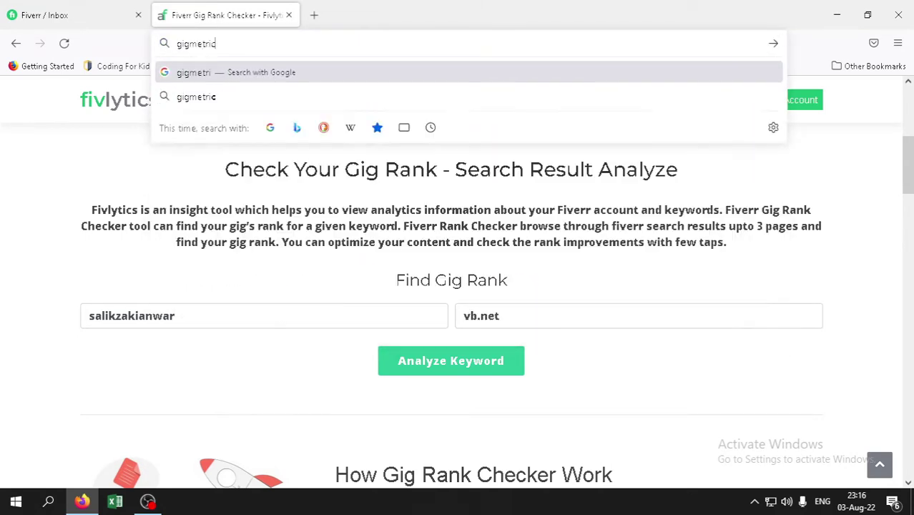
key("Return")
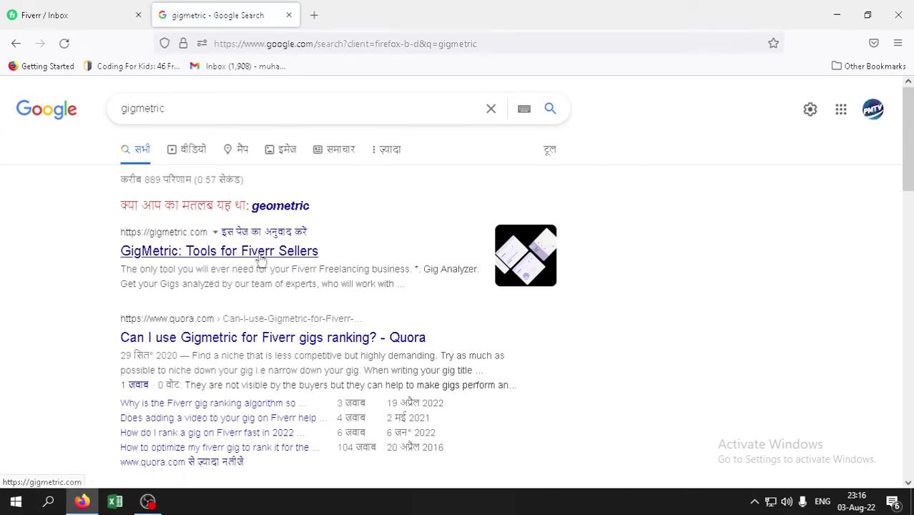
left_click(260, 259)
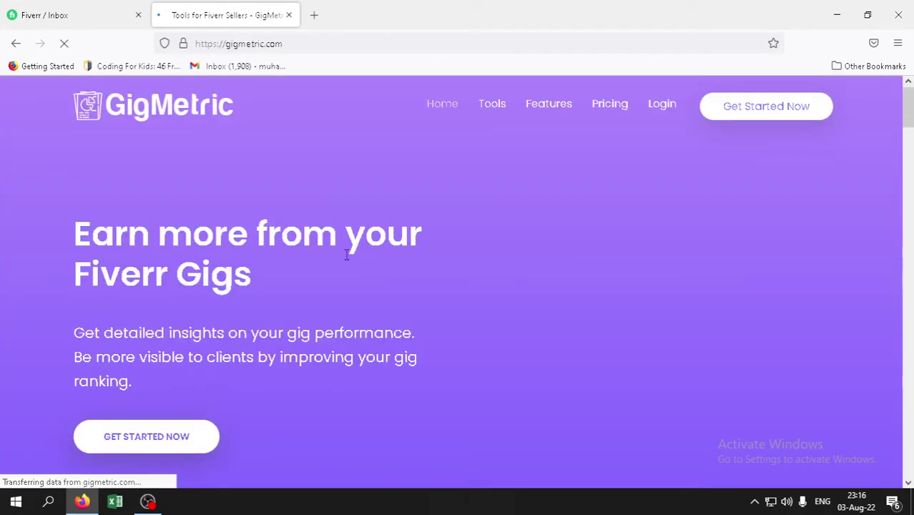
Browse the GigMetric tool cards, then start signing up.
scroll(358, 261, "down", 3)
scroll(358, 260, "down", 10)
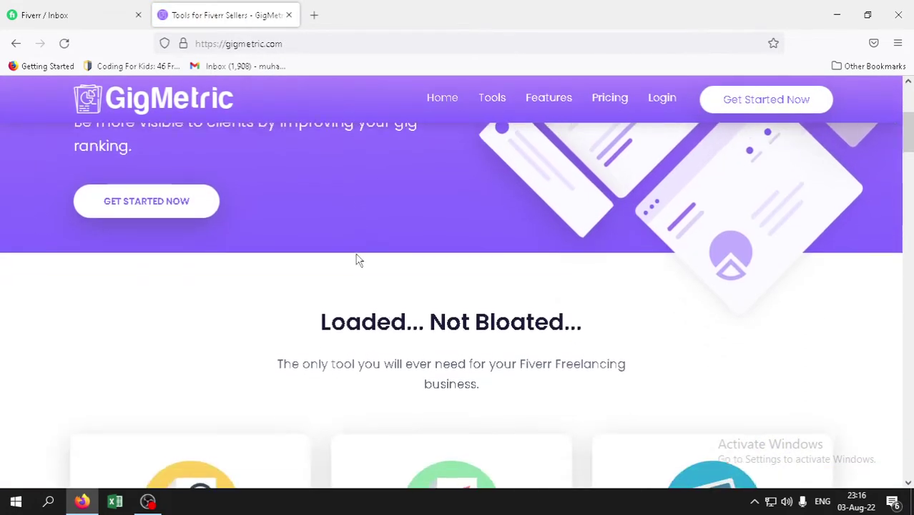
scroll(359, 261, "up", 6)
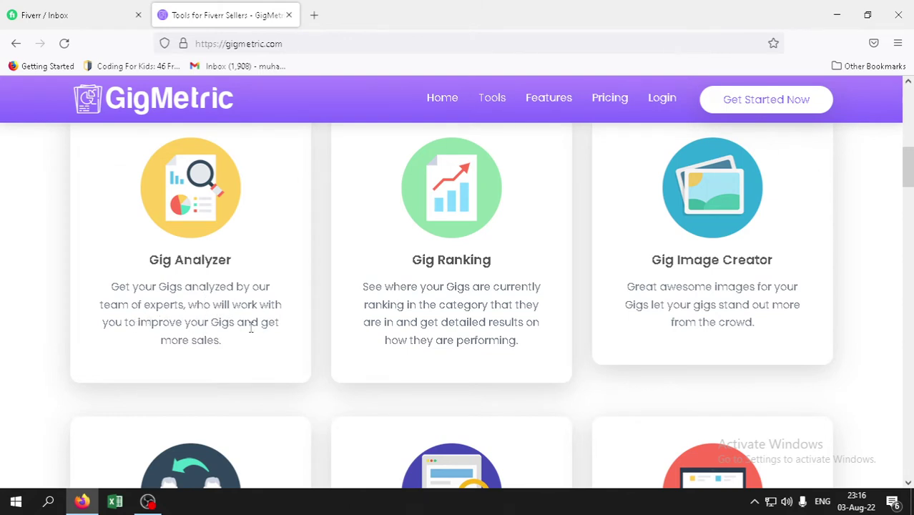
scroll(279, 334, "up", 2)
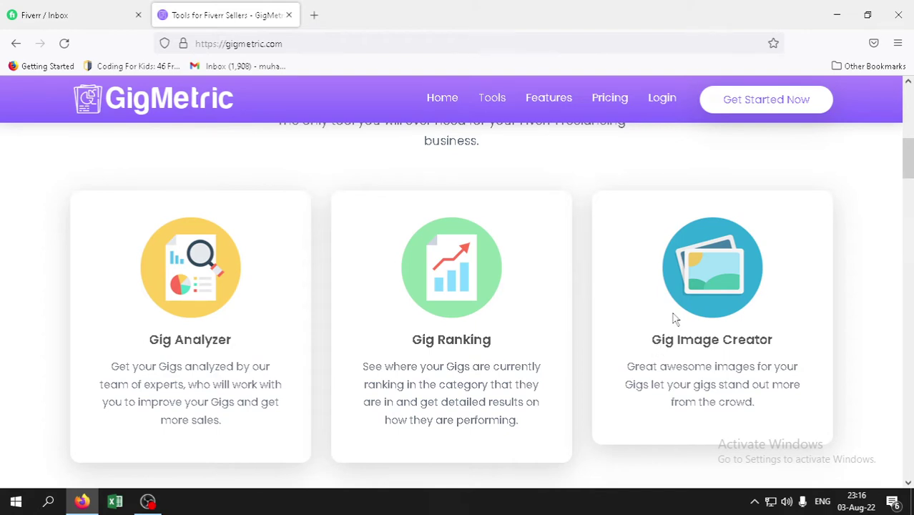
scroll(673, 316, "down", 5)
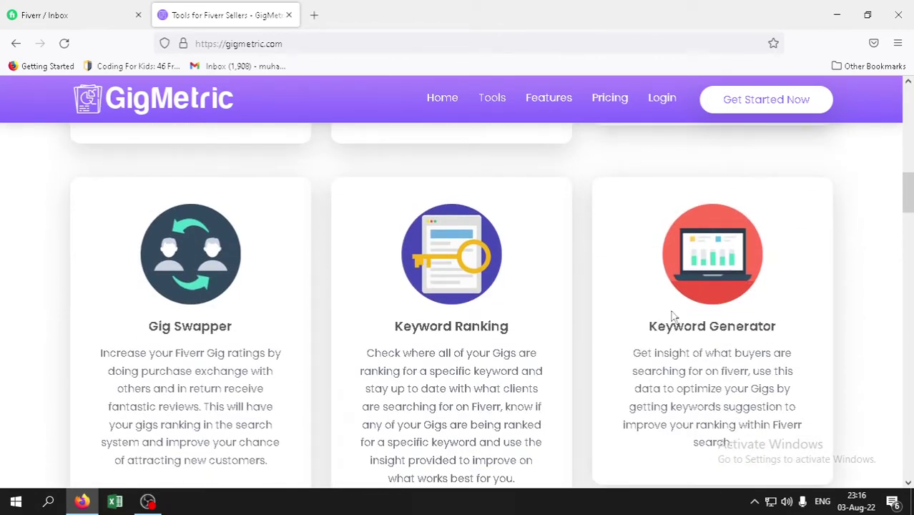
scroll(672, 316, "down", 1)
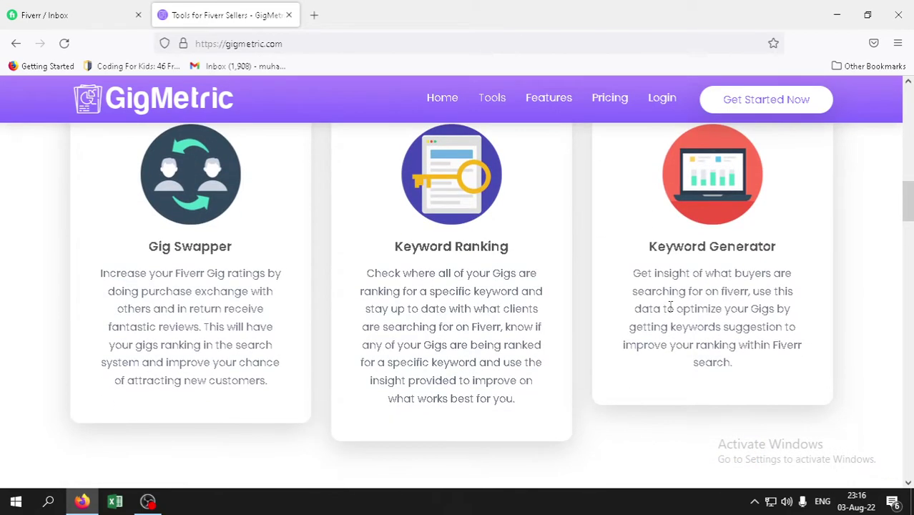
left_click(755, 96)
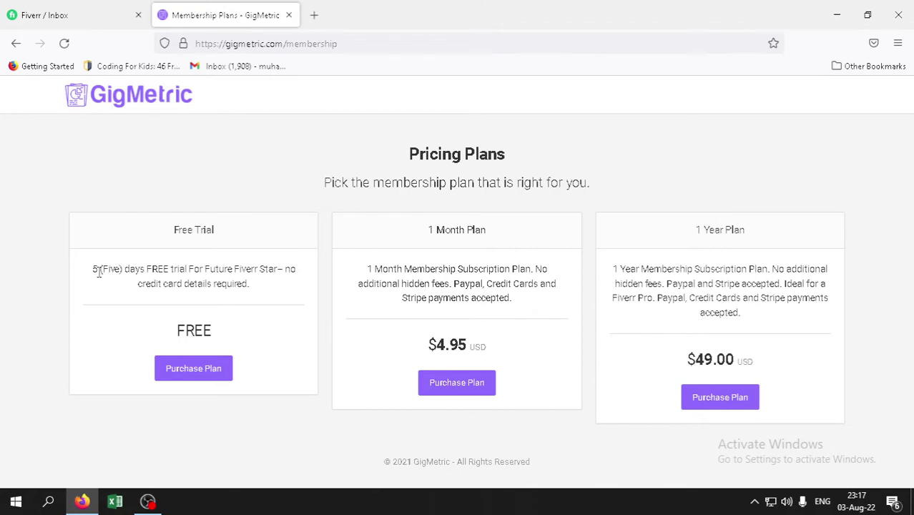
Choose the Free Trial plan over the $4.95 and $49.00 plans on GigMetric's Pricing Plans.
left_click_drag(93, 269, 299, 292)
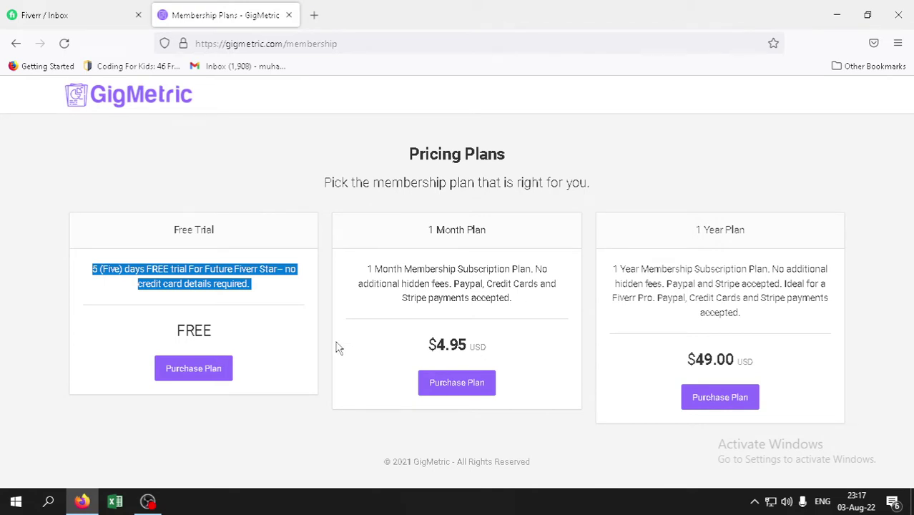
left_click_drag(428, 345, 556, 399)
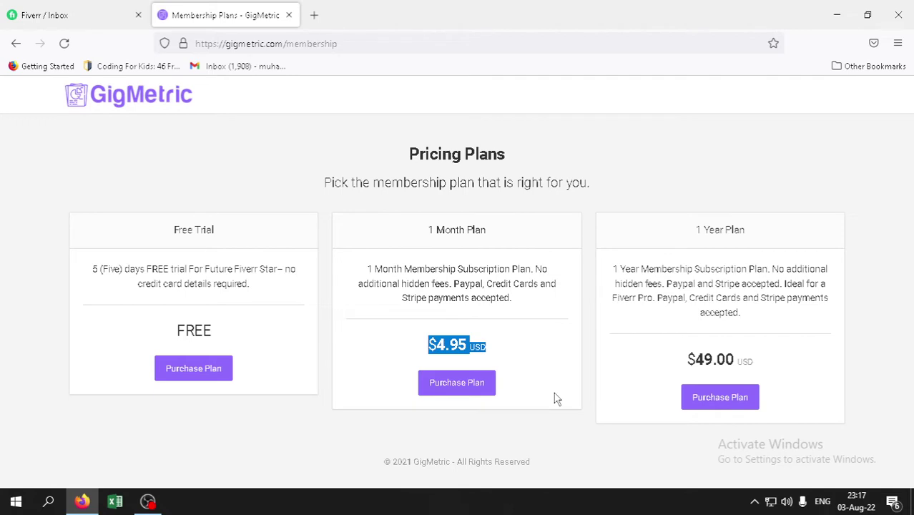
left_click(231, 379)
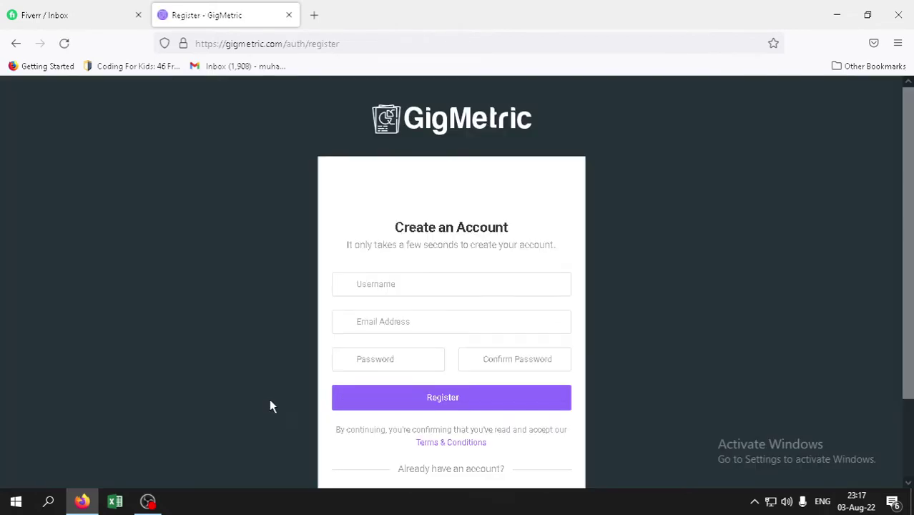
Fill in the saved username and the account email address, fixing a typo in it.
left_click(438, 288)
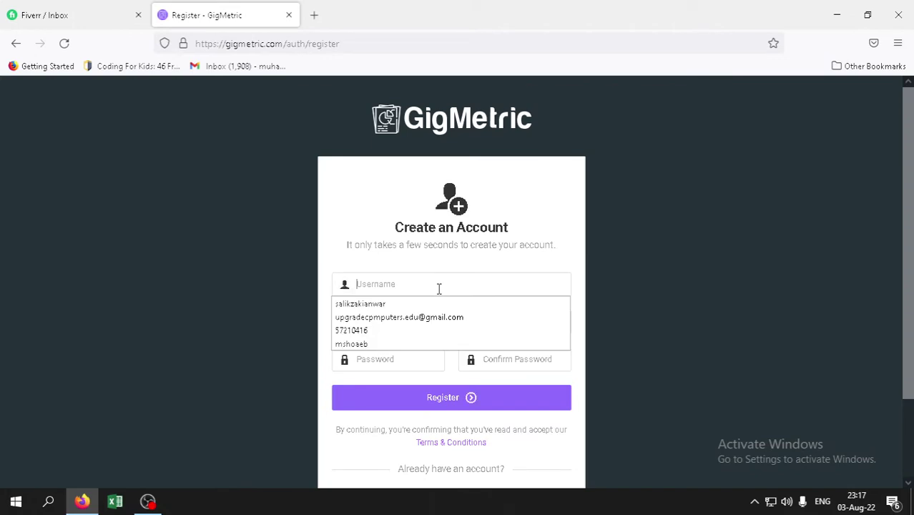
left_click(417, 306)
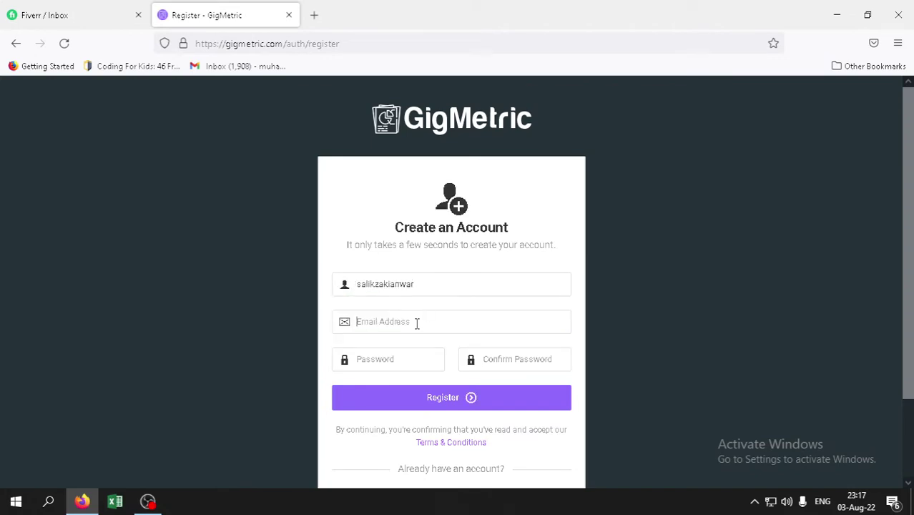
Enter and confirm the password, then register the GigMetric account.
left_click(384, 358)
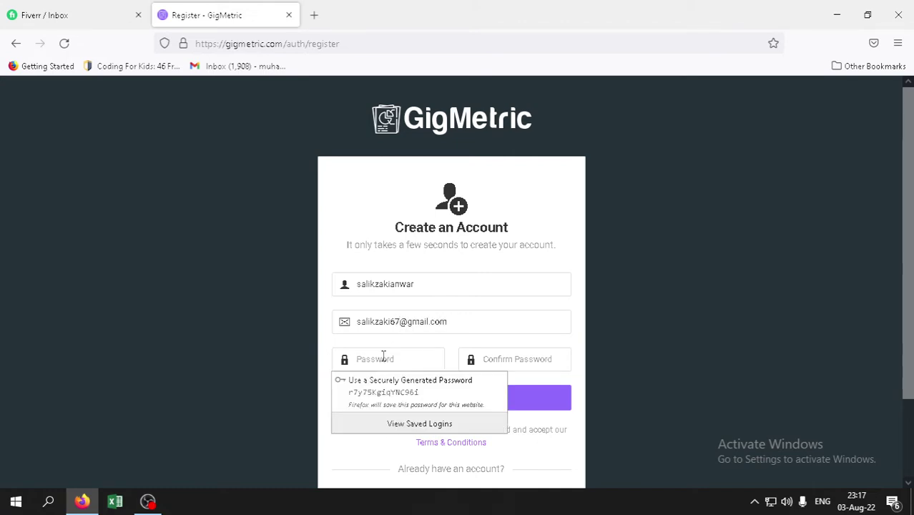
type("••")
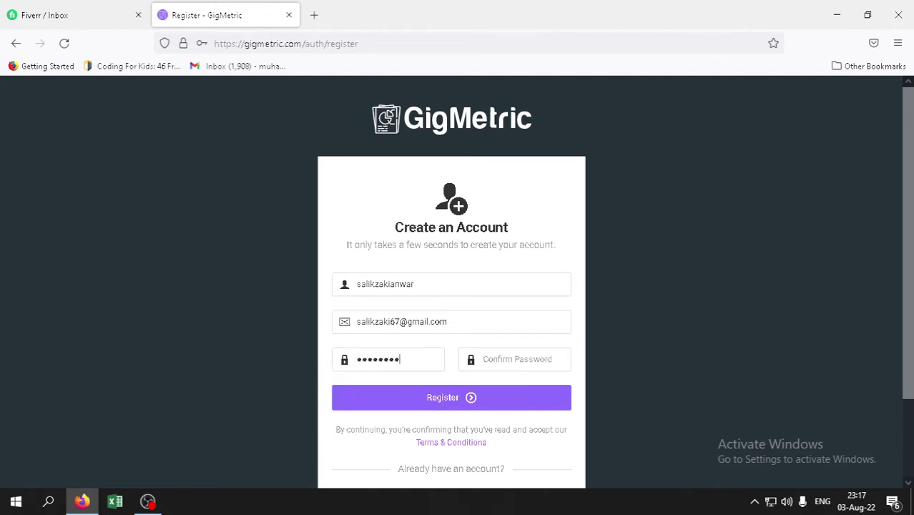
key("Tab")
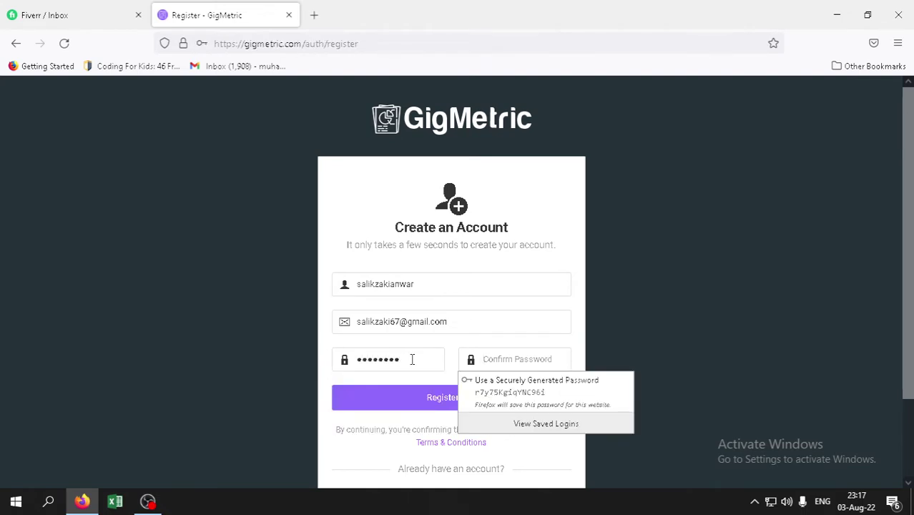
type("•••")
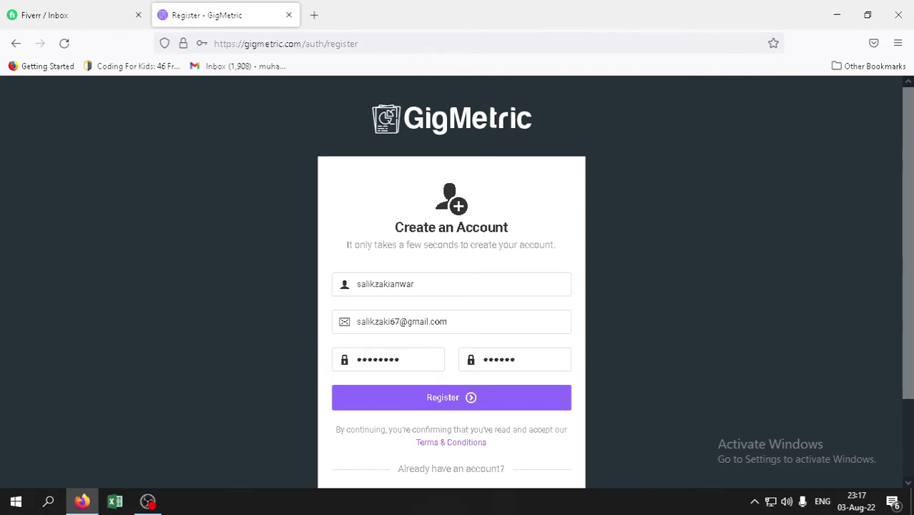
left_click(447, 394)
left_click(382, 210)
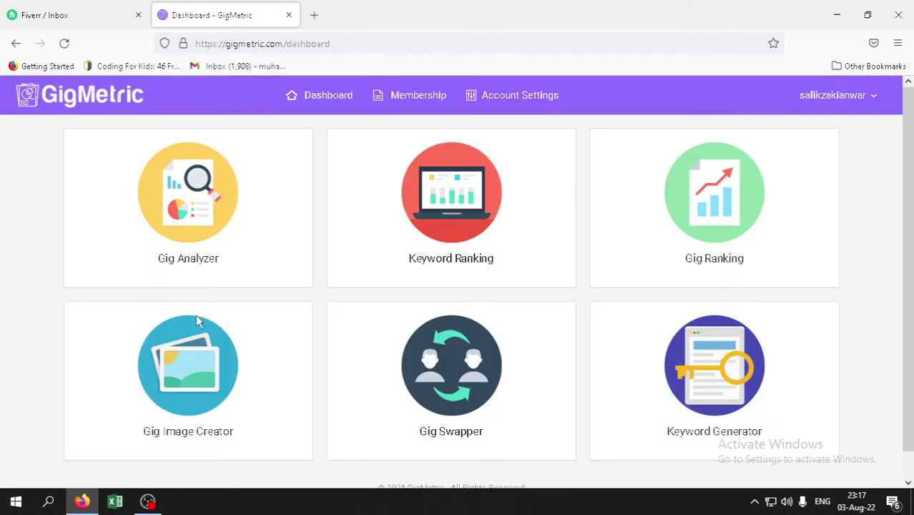
Open the Gig Analyzer card and scroll its overview showing 0 gigs submitted.
left_click(185, 234)
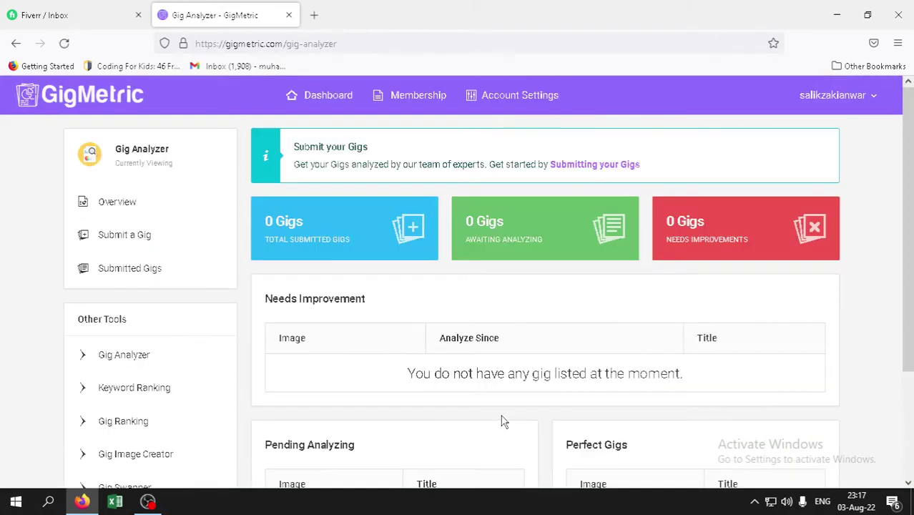
scroll(506, 408, "down", 2)
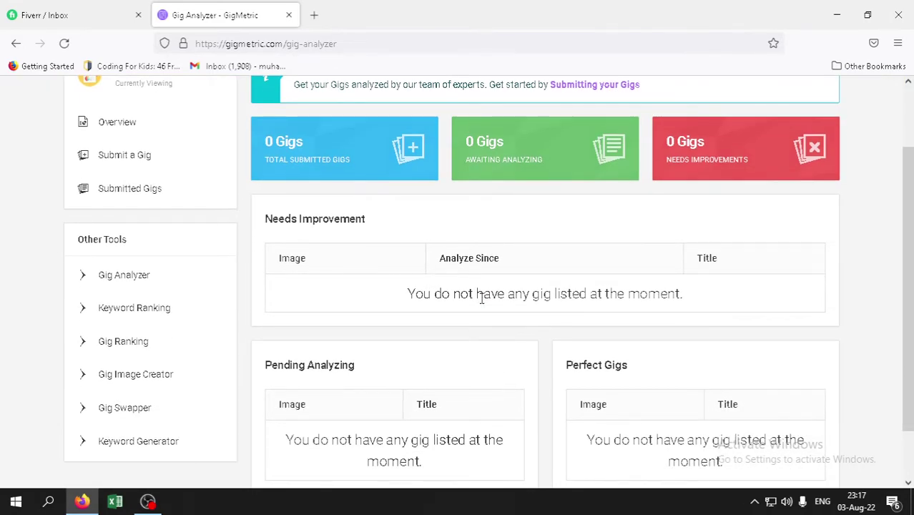
scroll(481, 300, "down", 1)
scroll(339, 331, "up", 3)
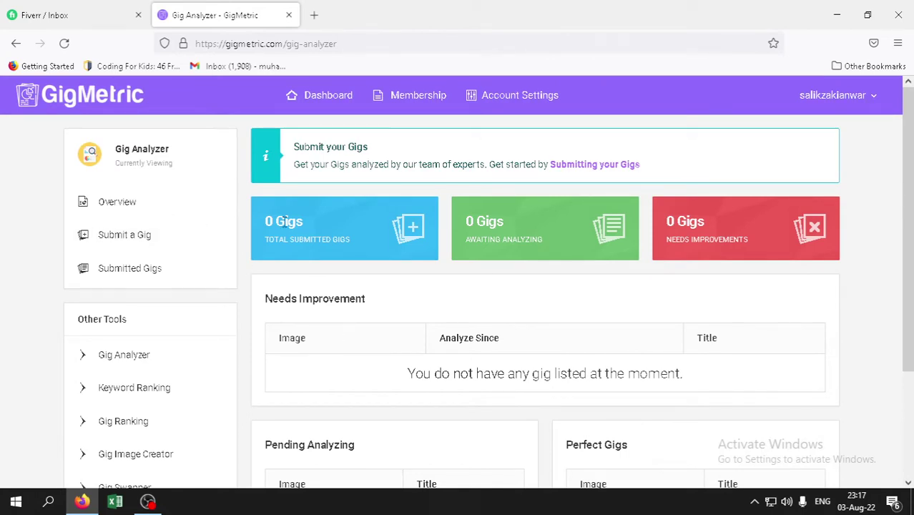
Open GigMetric's gig submission form and copy the active Fiverr gig's share link.
left_click(136, 239)
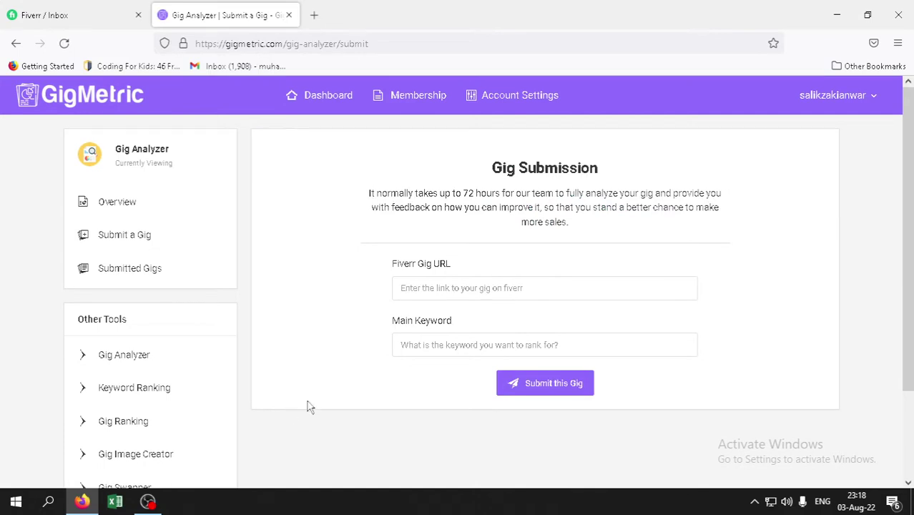
left_click(77, 17)
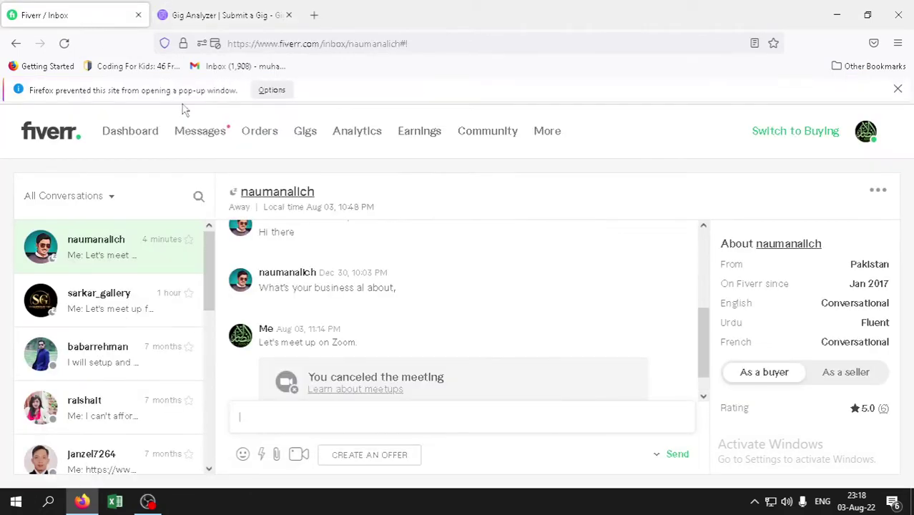
left_click(306, 133)
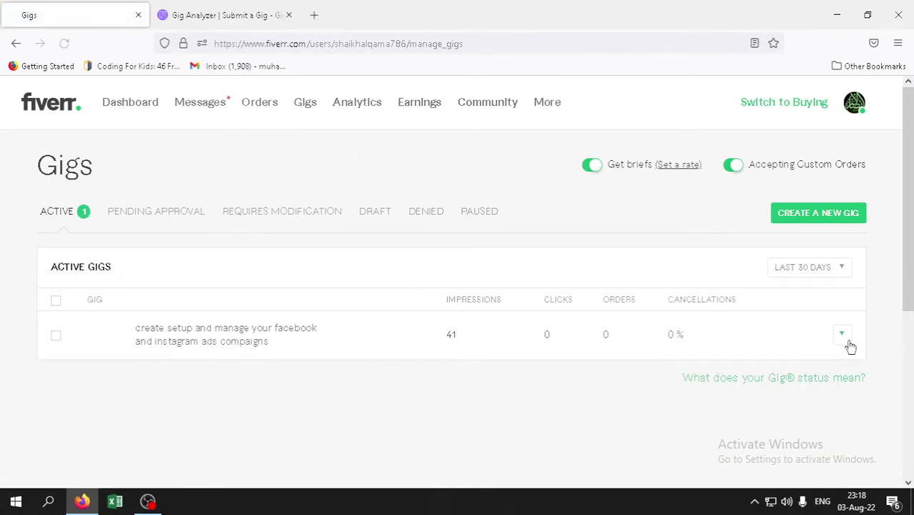
left_click(844, 341)
left_click(783, 392)
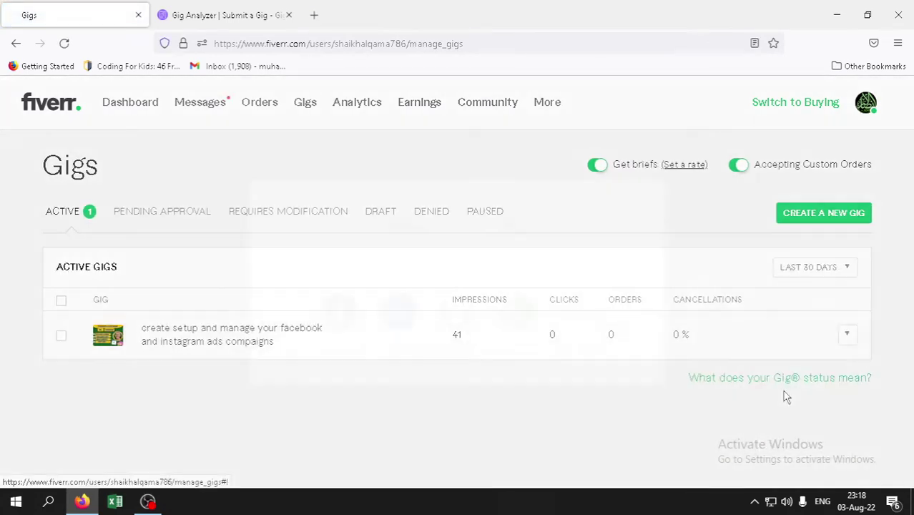
left_click(574, 322)
Paste the link as the Fiverr Gig URL, choose keyword 'facebook', and submit the gig.
left_click(229, 15)
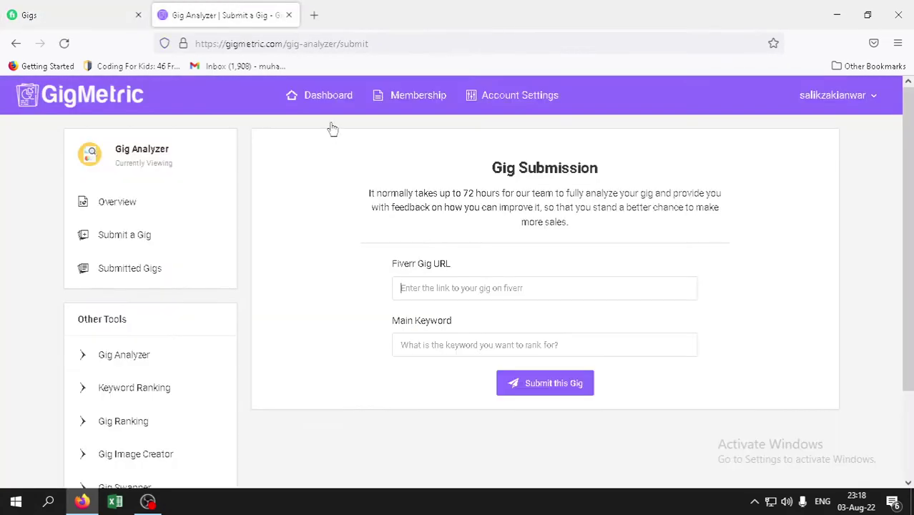
left_click(473, 288)
key("ctrl+v")
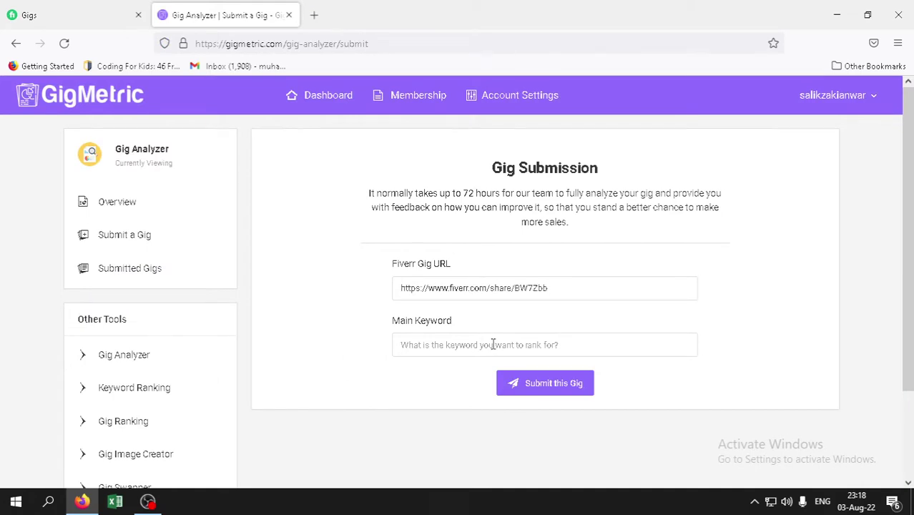
left_click(492, 344)
left_click(15, 15)
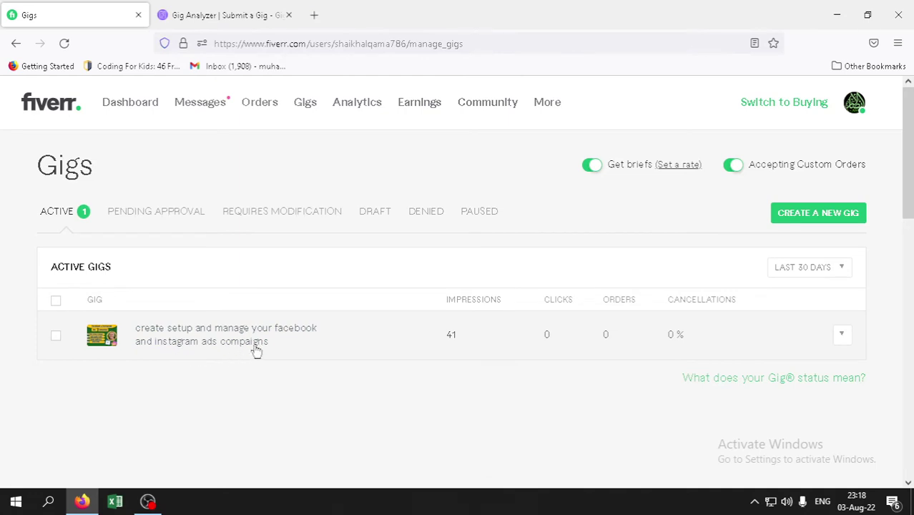
left_click(214, 15)
type("facebook")
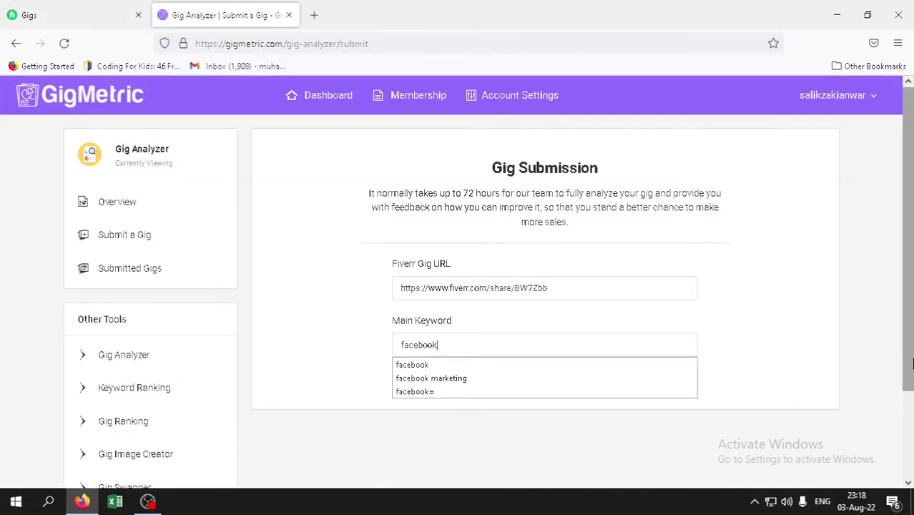
left_click(716, 339)
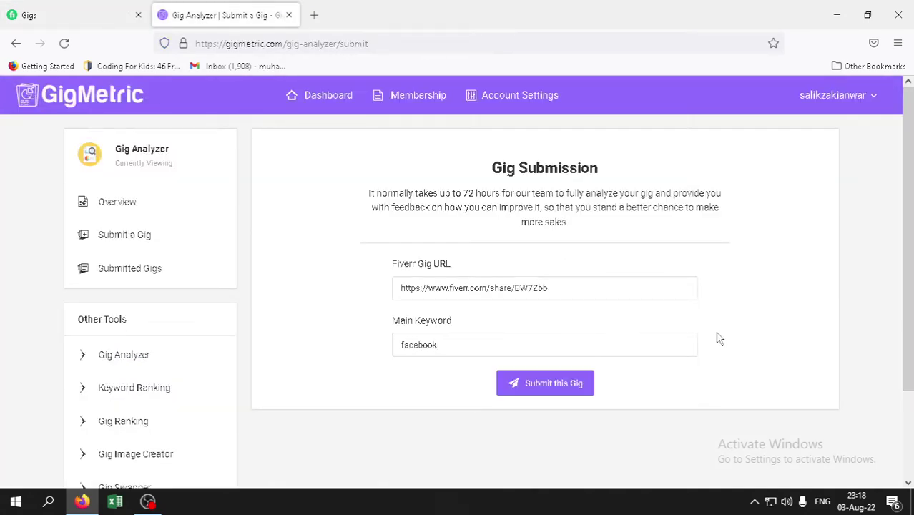
left_click(508, 384)
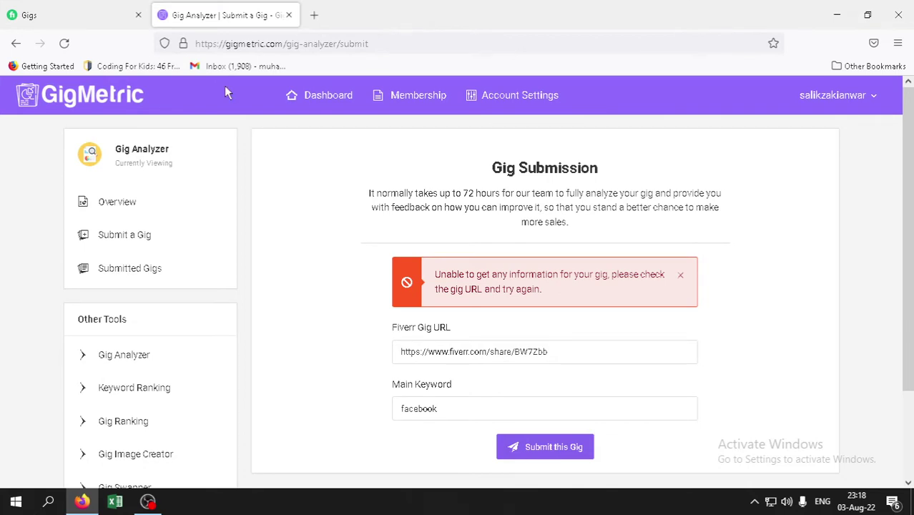
left_click(50, 10)
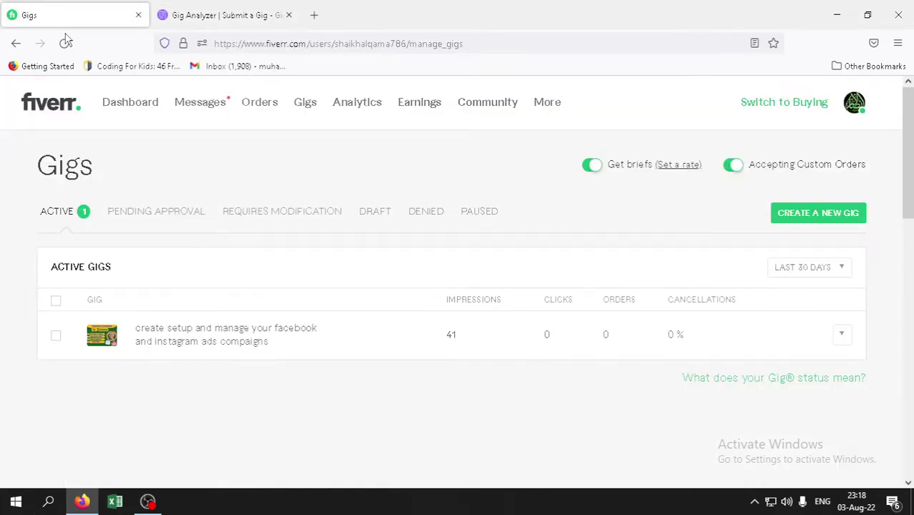
Replace the analyzer's gig URL with the Fiverr manage-gigs address and resubmit.
left_click(285, 46)
left_click(241, 18)
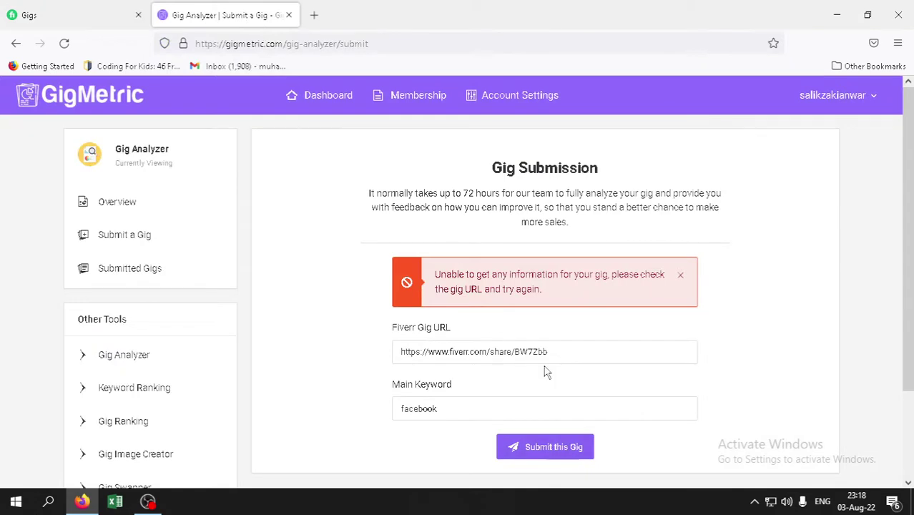
left_click_drag(548, 354, 347, 358)
key("ctrl+v")
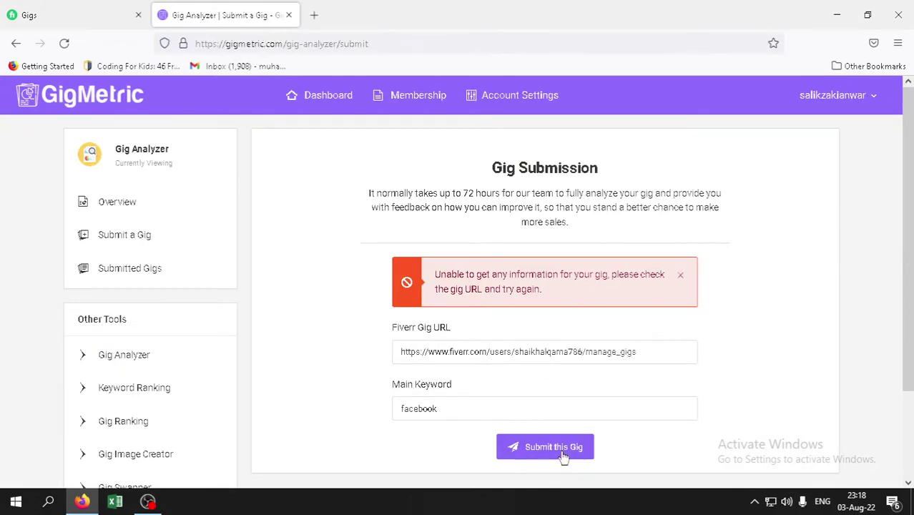
left_click(561, 456)
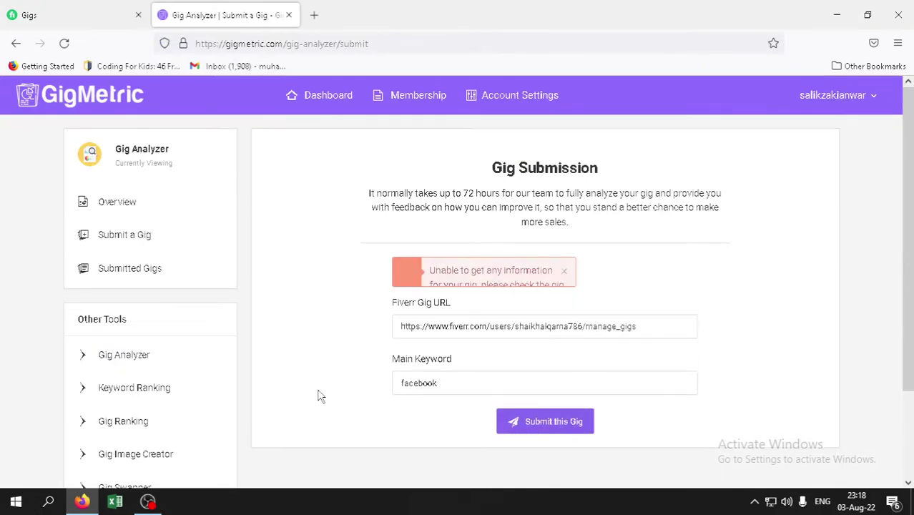
left_click(58, 15)
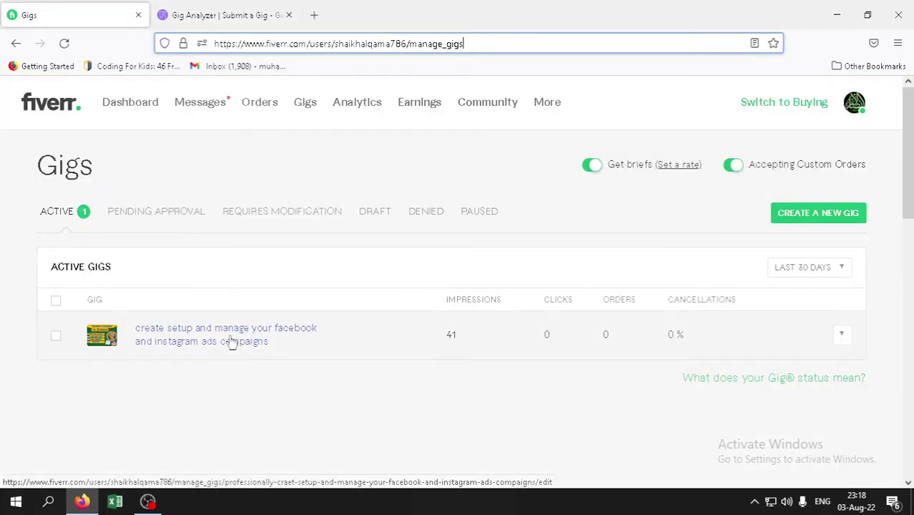
Copy the active gig's link via Share in the Boost Your Traffic dialog.
left_click(842, 335)
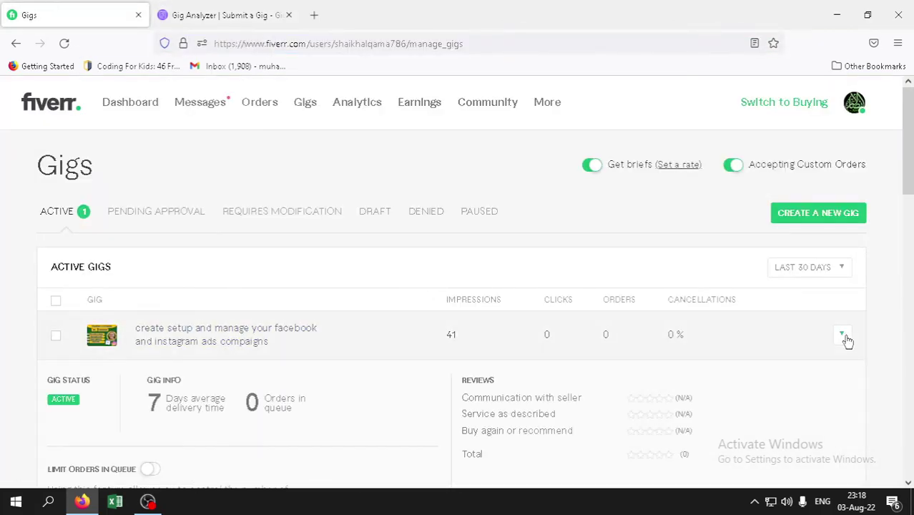
left_click(844, 336)
left_click(781, 390)
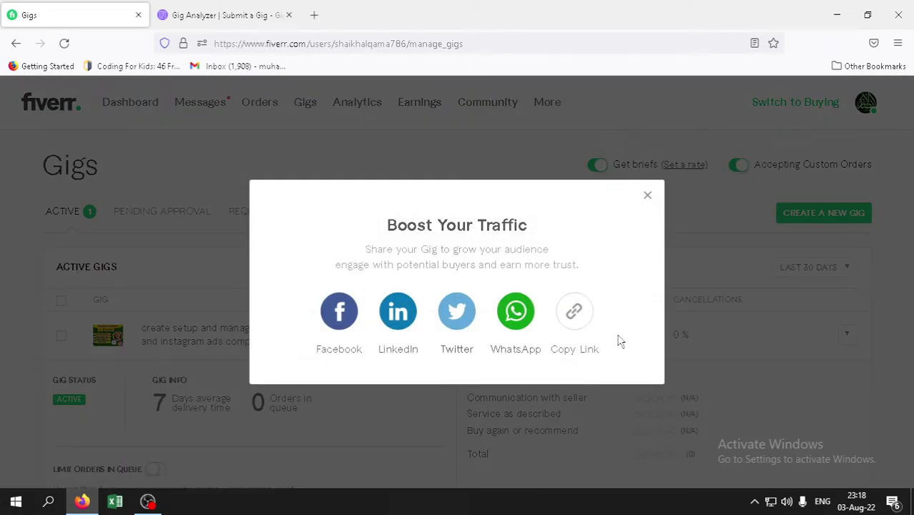
left_click(575, 312)
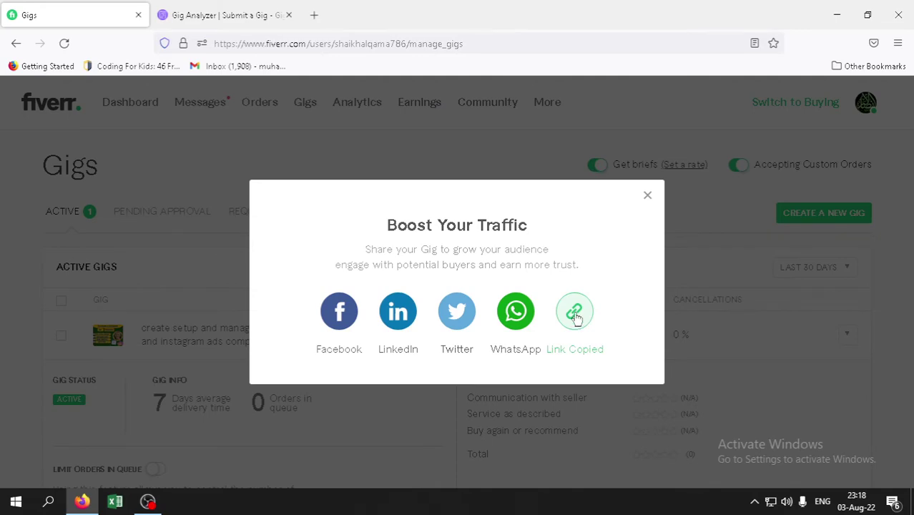
left_click(647, 196)
Load the copied share link in a new tab to view the gig's public page.
left_click(314, 15)
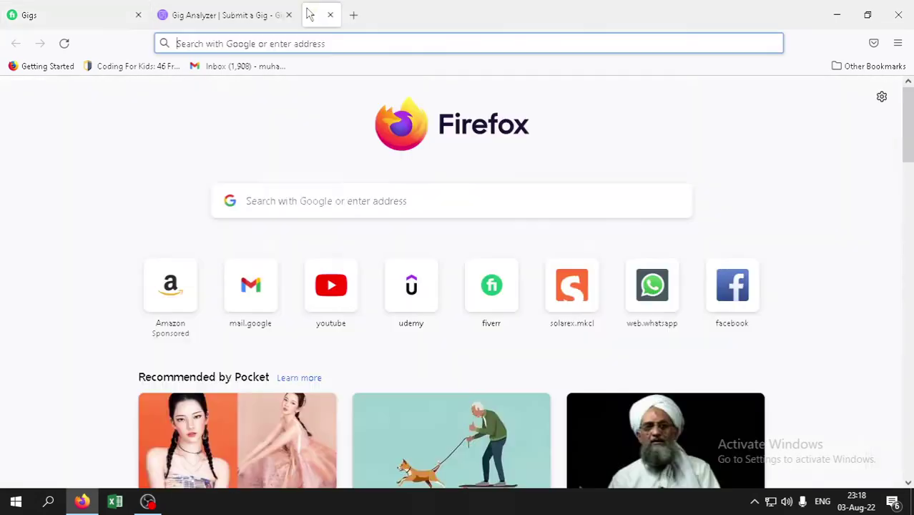
key("ctrl+v")
key("Return")
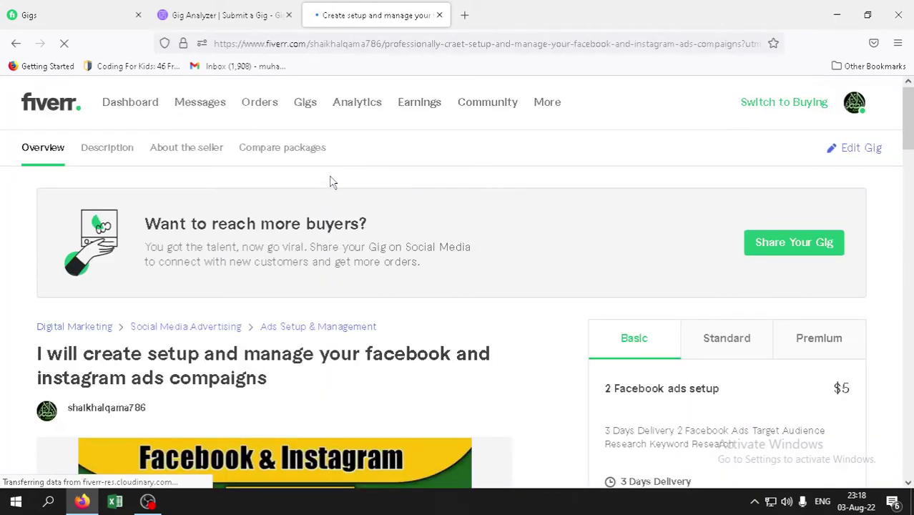
scroll(316, 297, "down", 2)
scroll(313, 297, "down", 1)
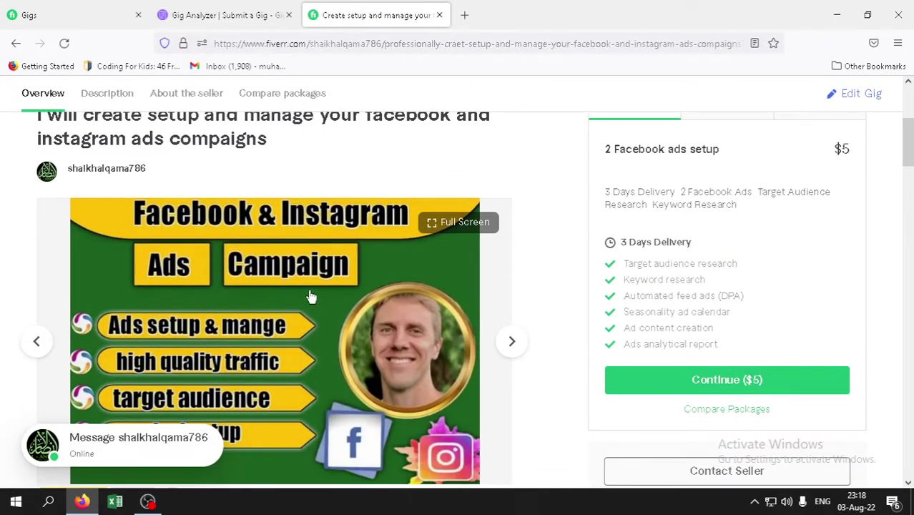
Put the gig page's full URL into GigMetric's Gig URL field and resubmit it.
left_click(320, 43)
left_click(234, 15)
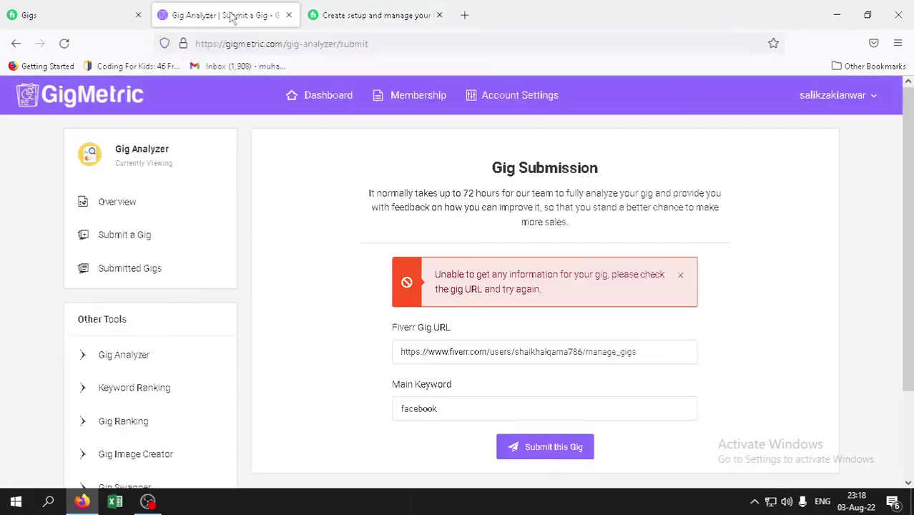
left_click_drag(635, 354, 394, 353)
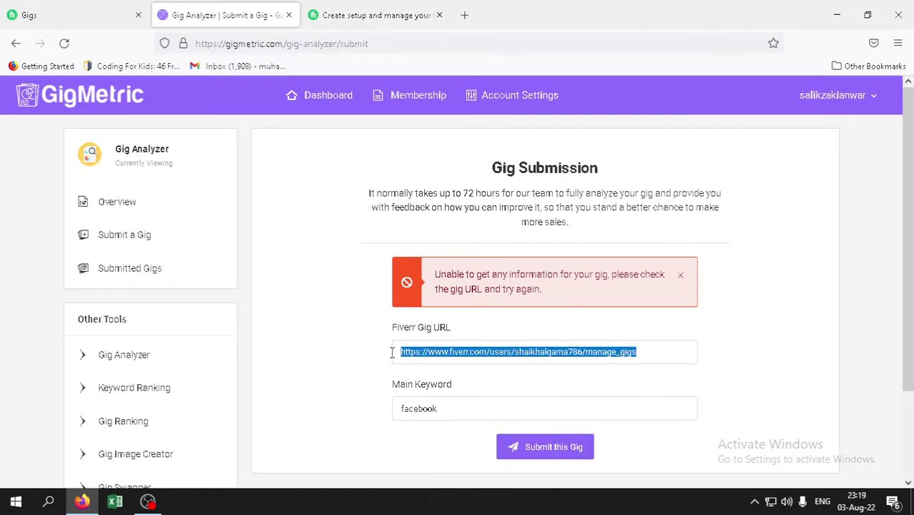
key("ctrl+v")
left_click(578, 437)
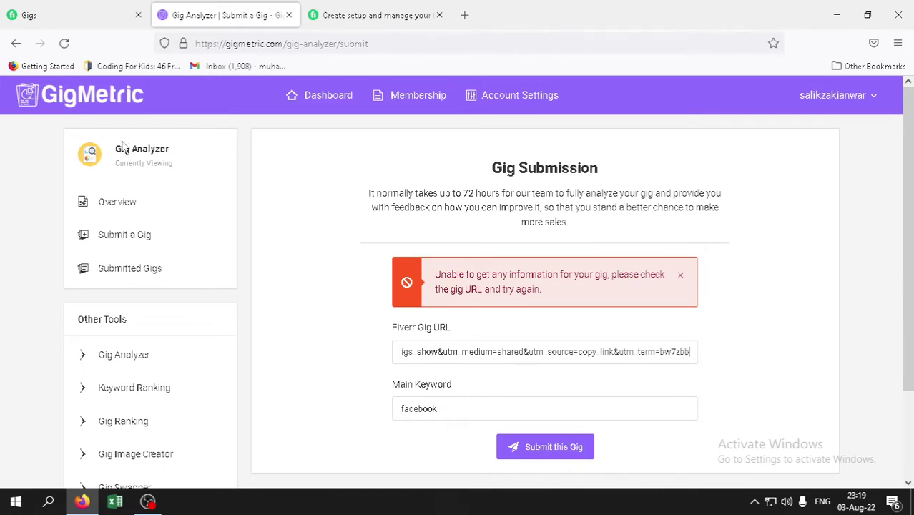
left_click(288, 15)
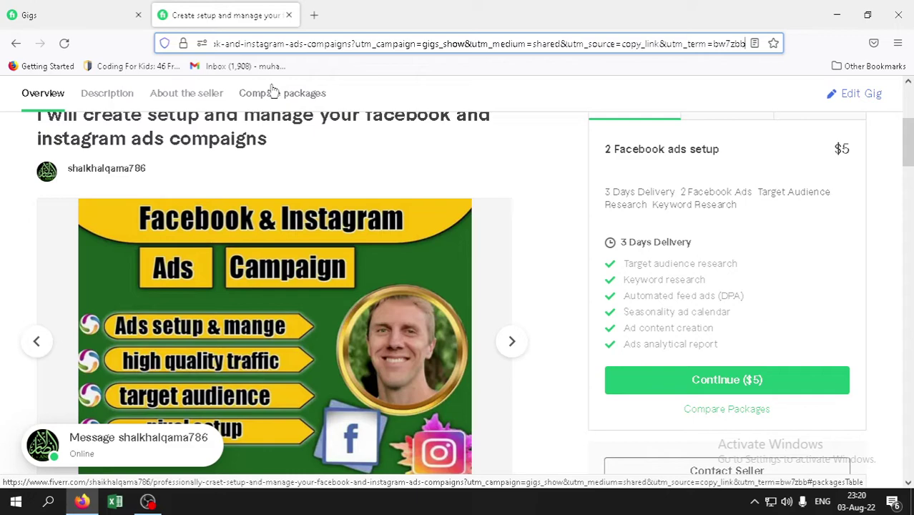
Search Google for 'paypal business account sign up' and open the PayPal Official India Site result.
left_click(314, 15)
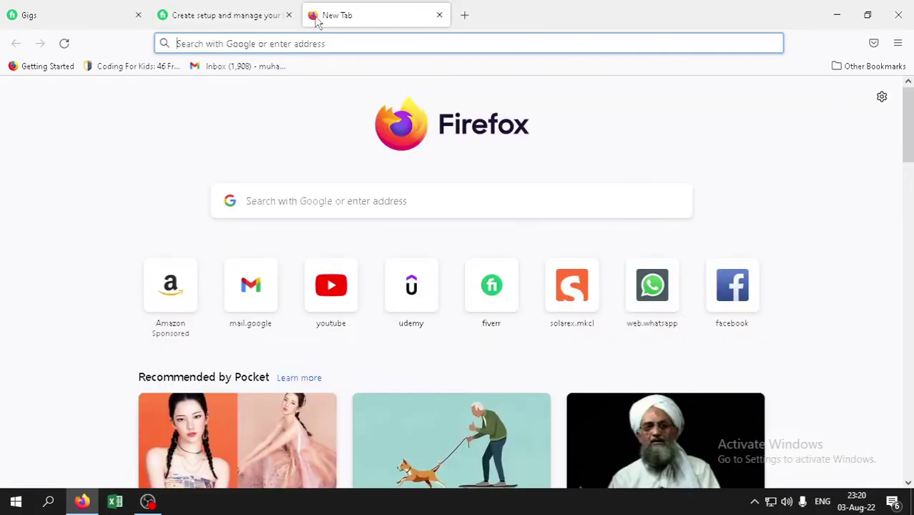
type("paypal b")
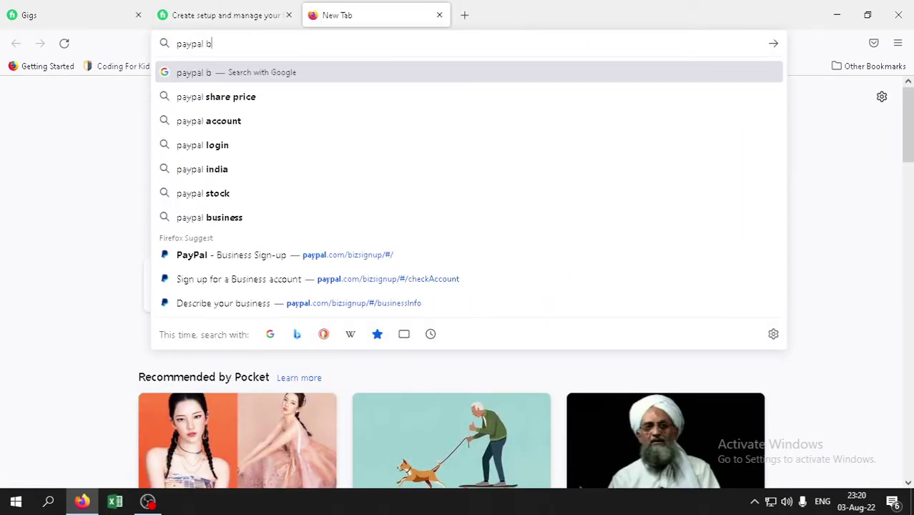
type("u")
key("Down")
key("Down")
key("Down")
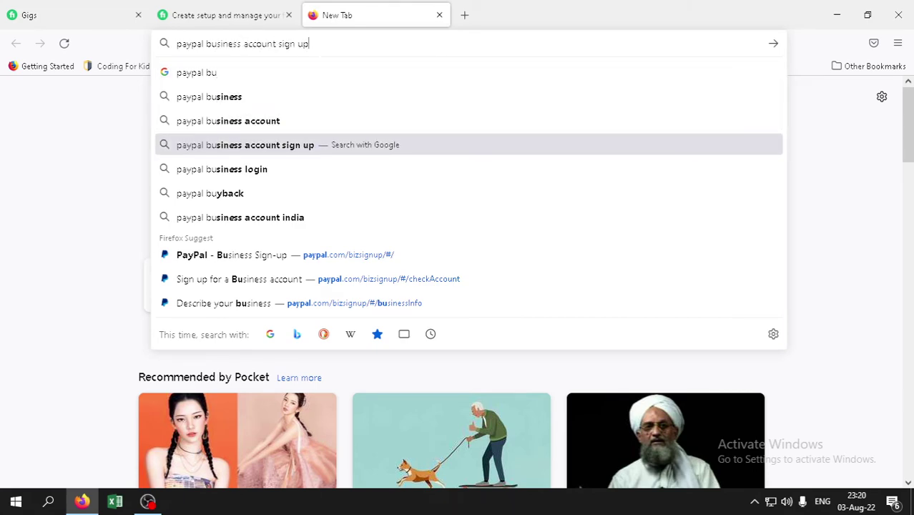
key("Return")
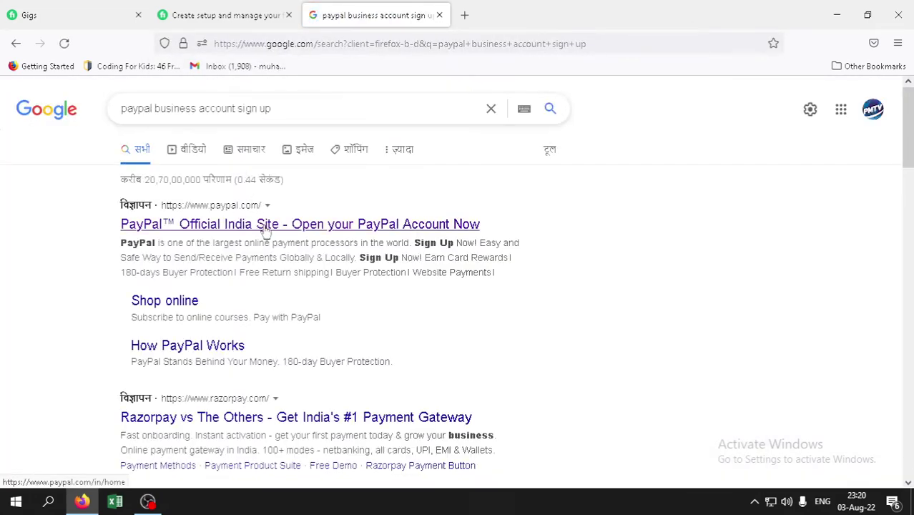
scroll(266, 229, "down", 2)
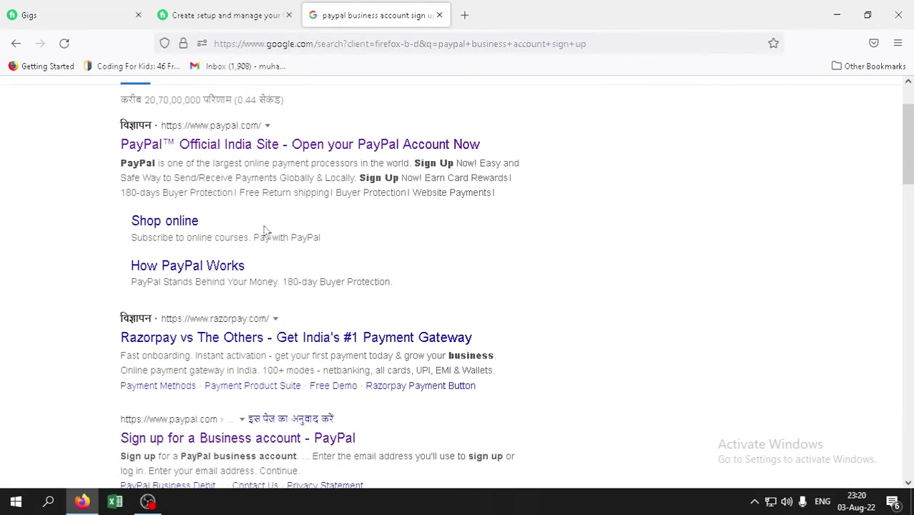
scroll(266, 231, "up", 2)
left_click(266, 227)
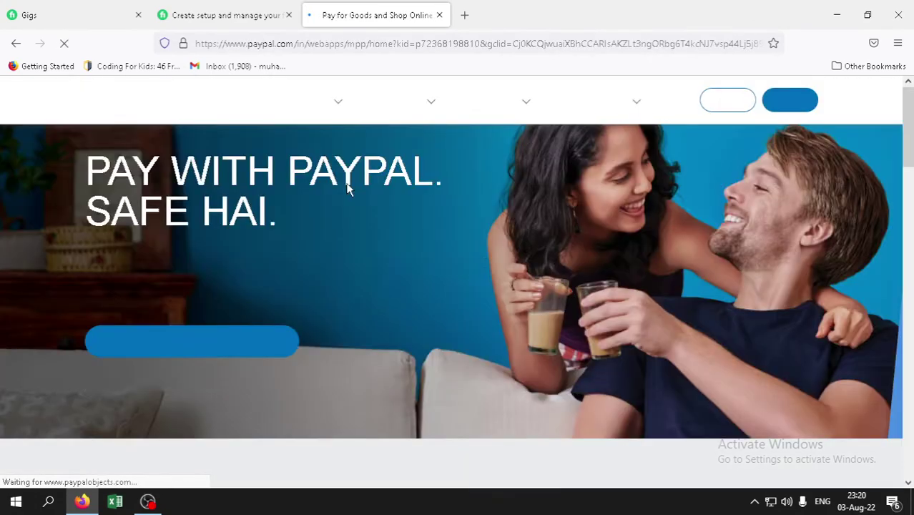
Sign up on PayPal choosing Business Account instead of Individual, and continue to the email page.
left_click(790, 101)
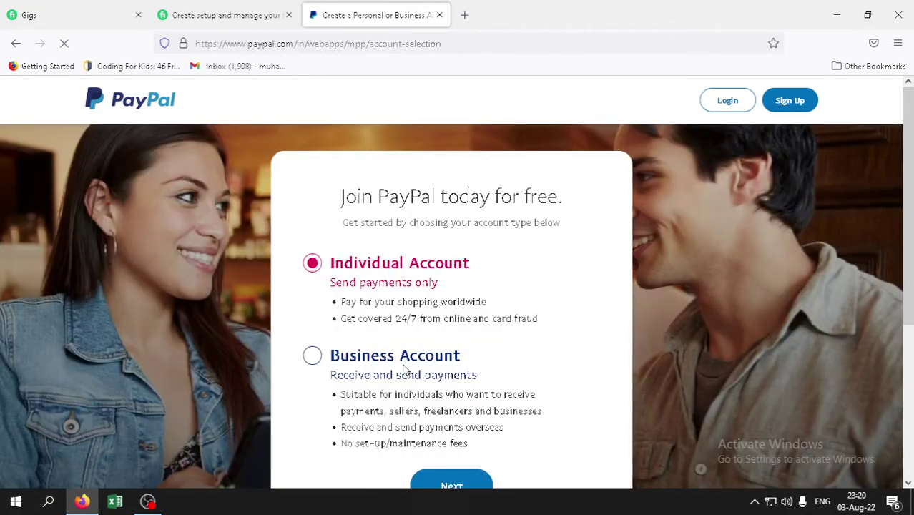
left_click(392, 358)
scroll(392, 358, "down", 3)
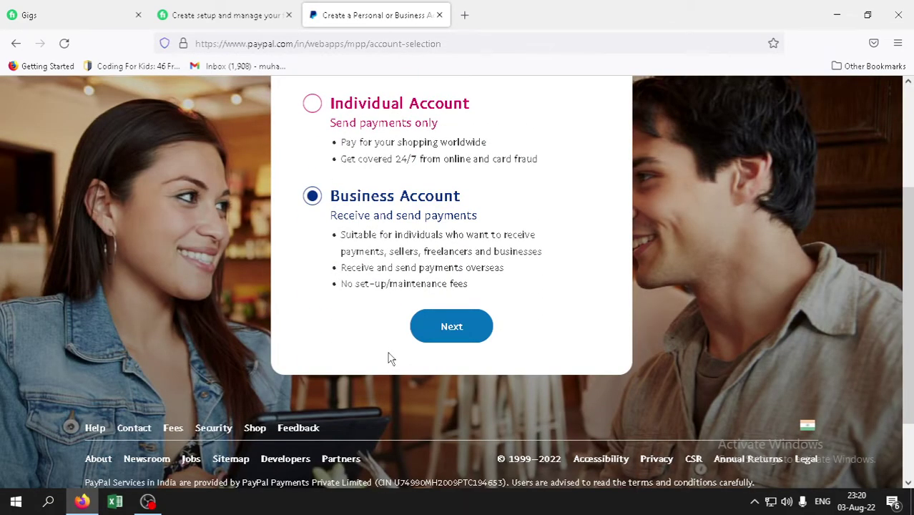
left_click(450, 336)
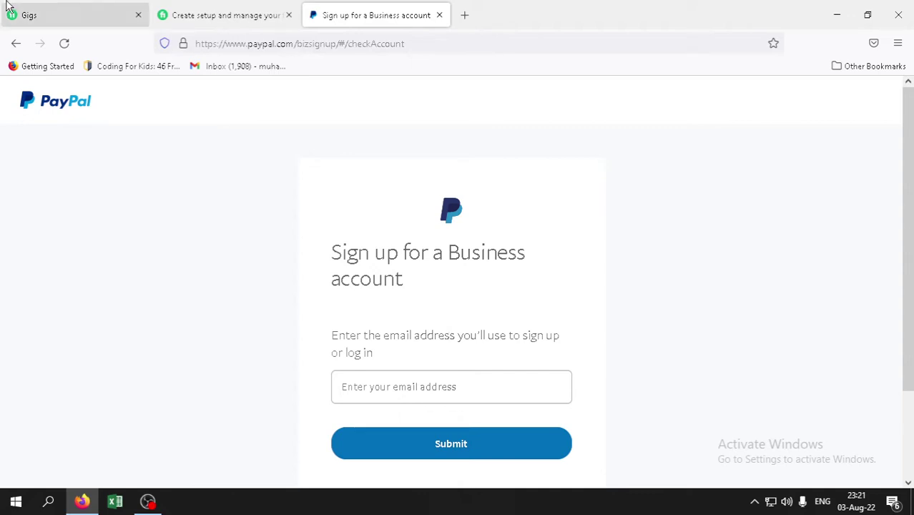
left_click(43, 15)
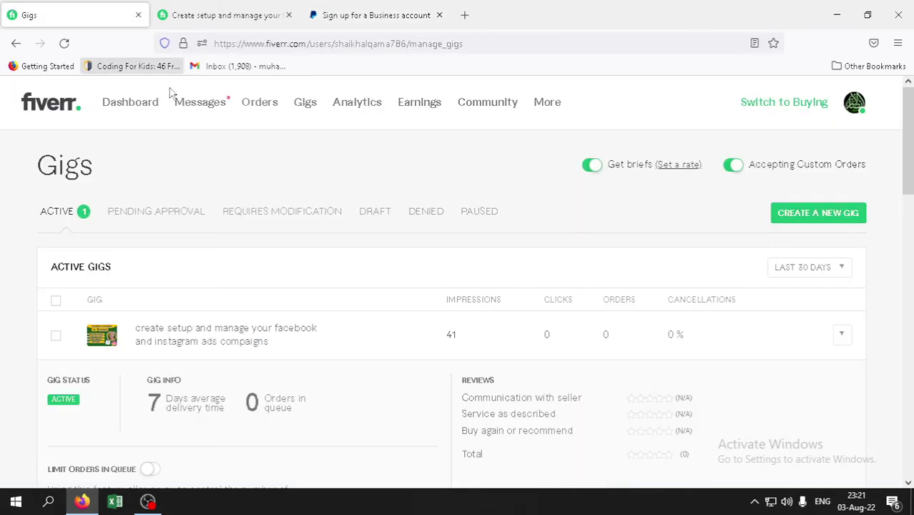
Open Earnings from Fiverr's top navigation bar.
left_click(420, 112)
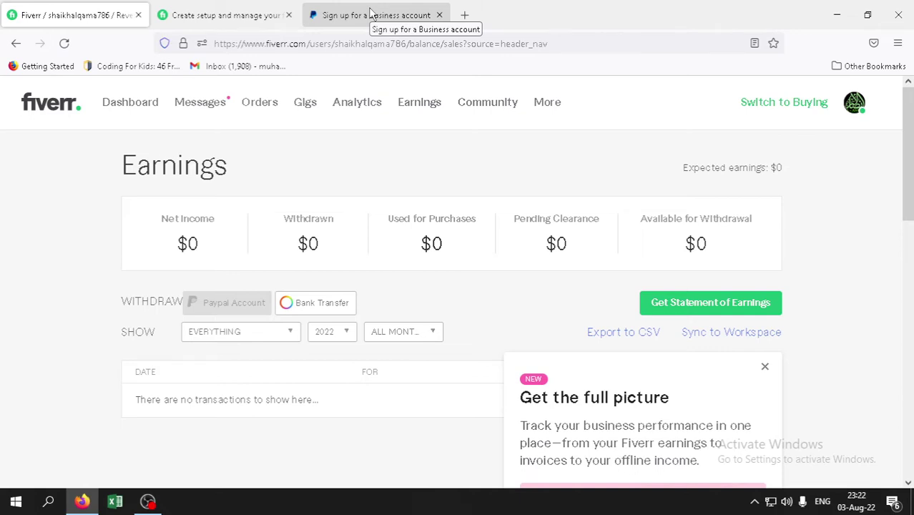
Go back to the PayPal Business sign-up tab and focus its empty email field.
left_click(370, 13)
scroll(491, 131, "down", 3)
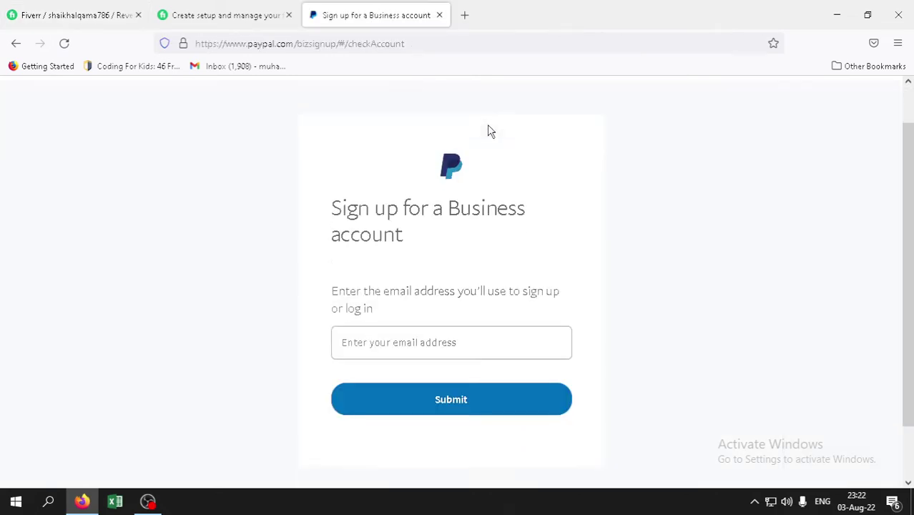
left_click(471, 278)
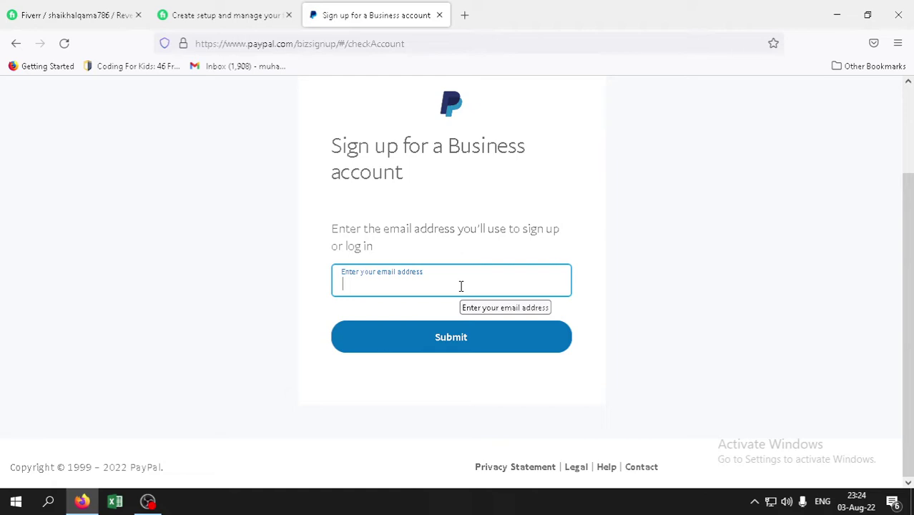
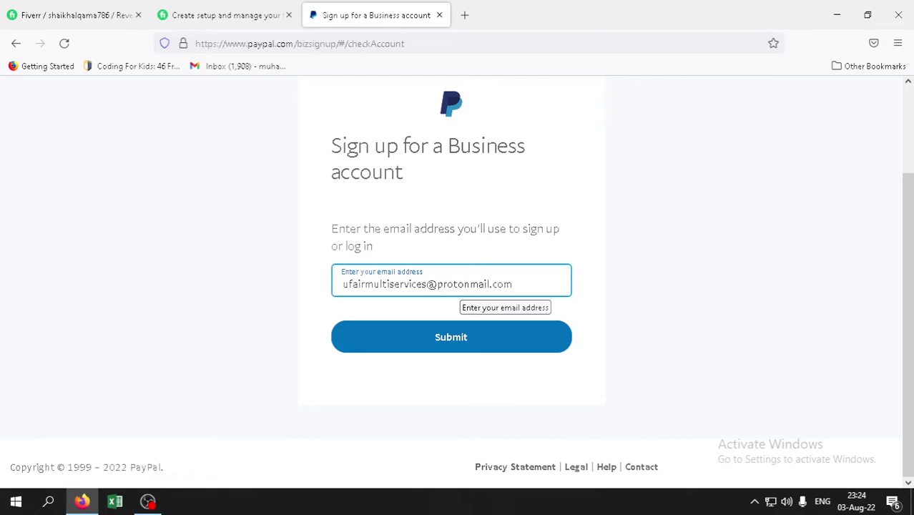
Submit the business email for PayPal Business sign-up; PayPal says it is already registered.
left_click(446, 336)
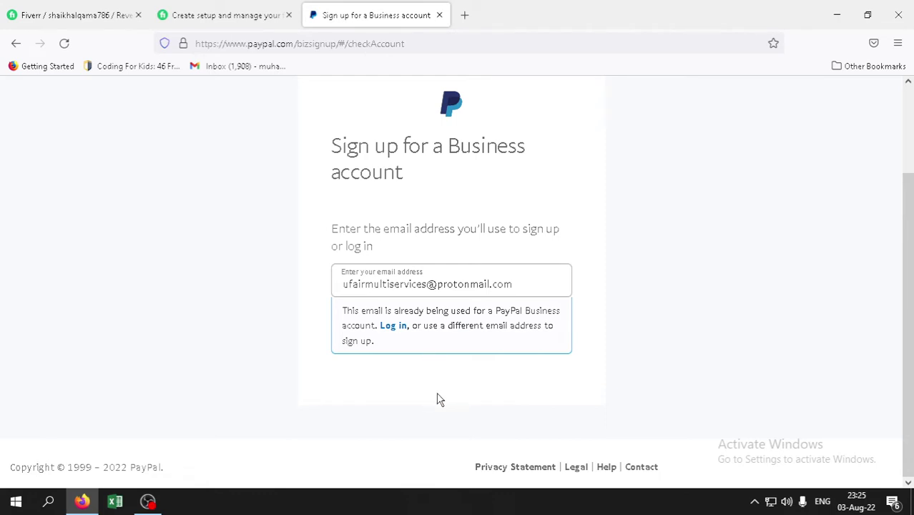
scroll(712, 296, "up", 3)
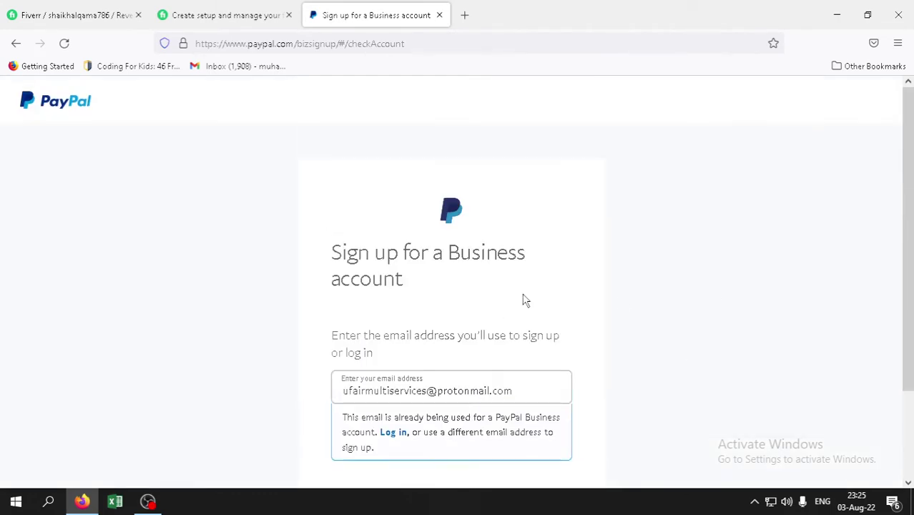
Log in to the existing PayPal Business account with the business email and its password.
left_click(15, 43)
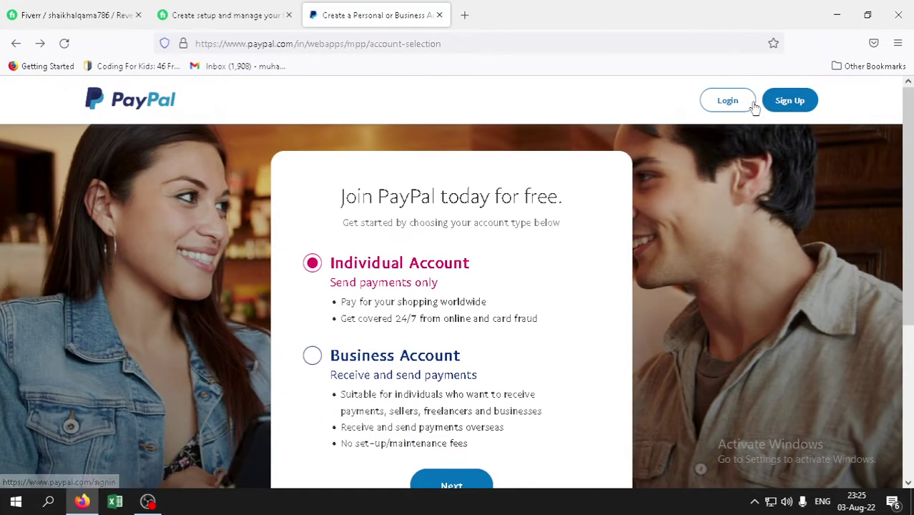
left_click(738, 109)
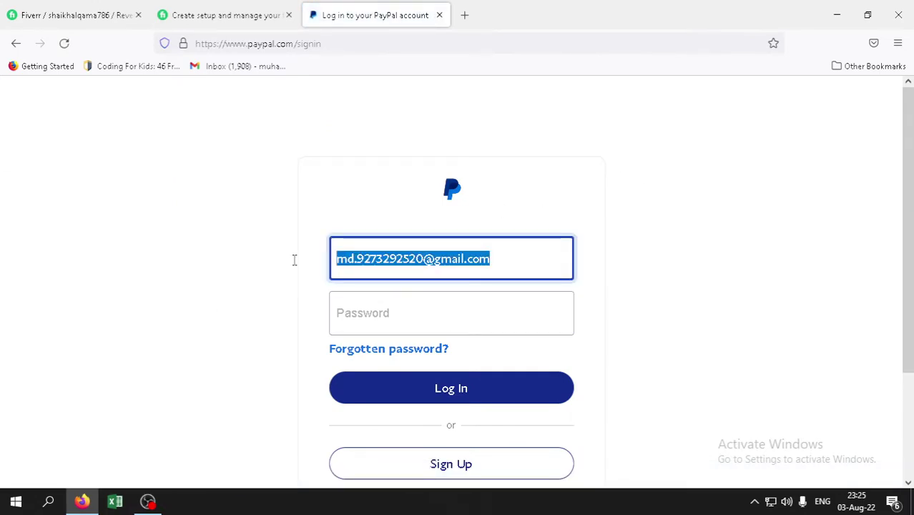
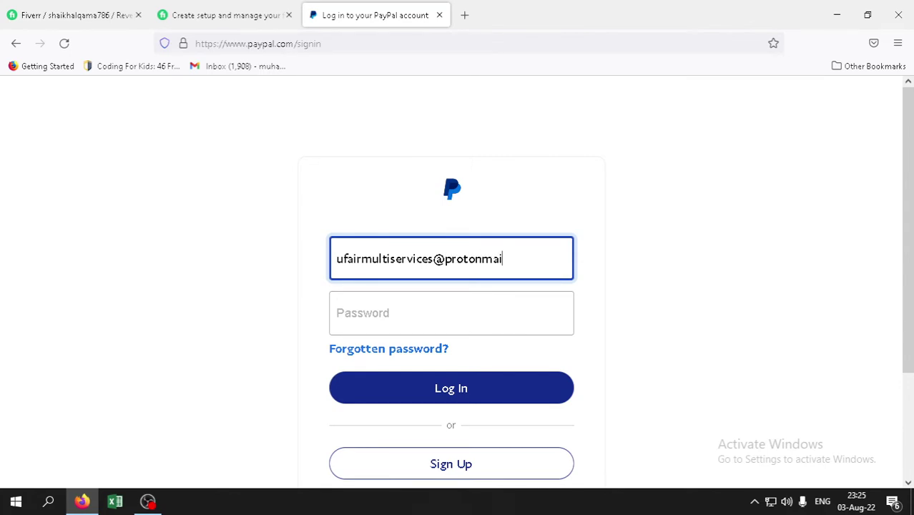
key("Tab")
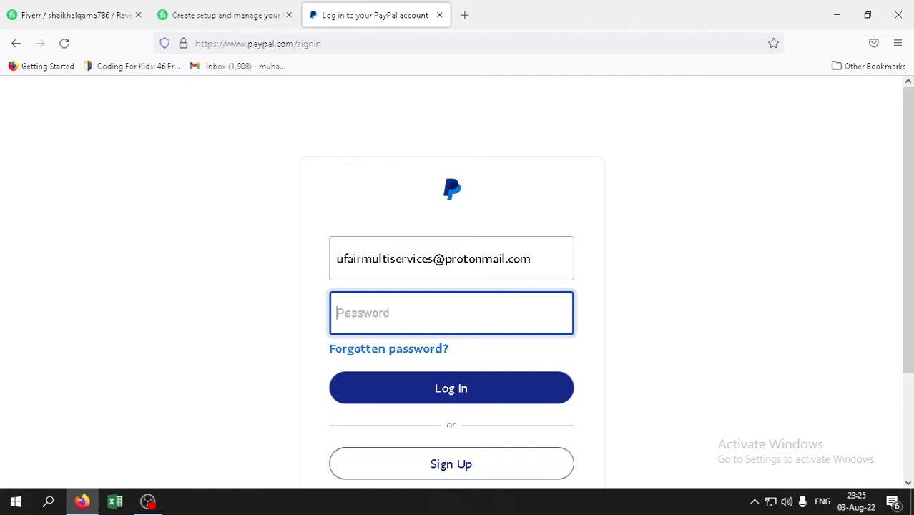
type("•••••")
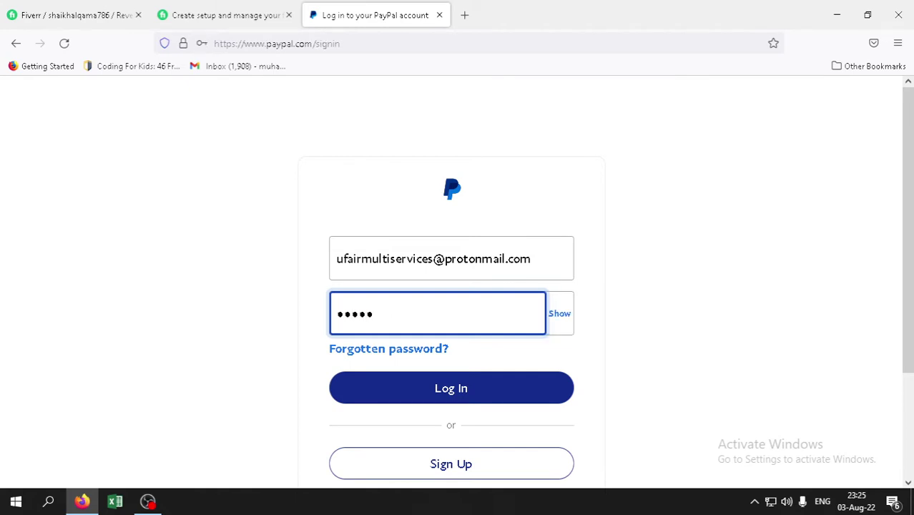
type("••••••••••••••")
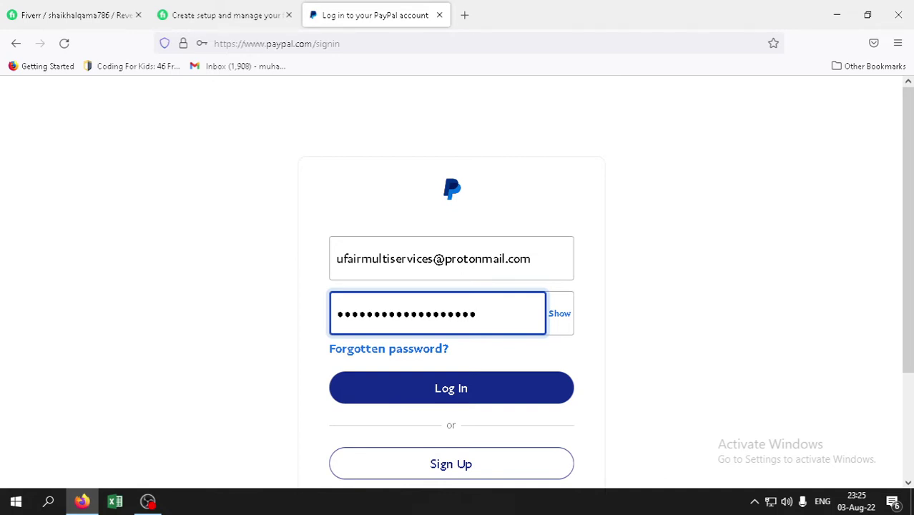
left_click(432, 396)
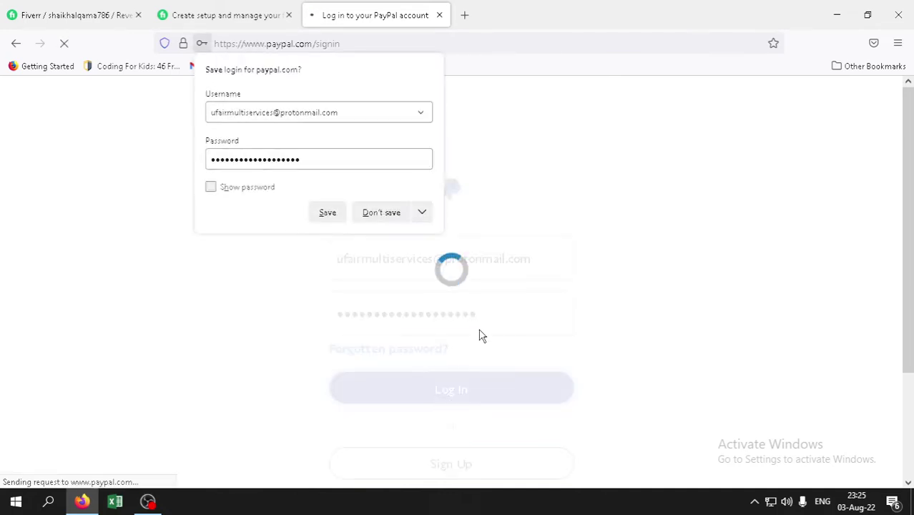
Decline saving the login and open Banks & Cards from the Pay & Get paid menu.
left_click(384, 212)
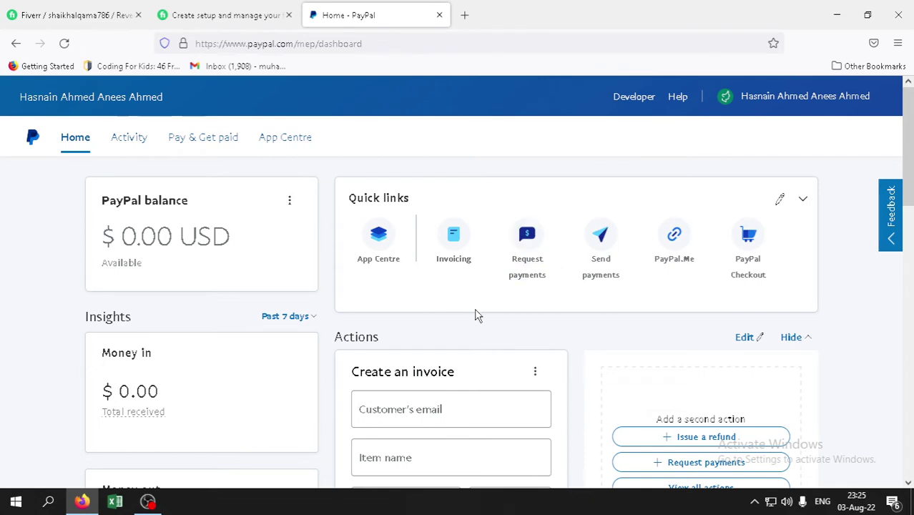
scroll(494, 311, "down", 2)
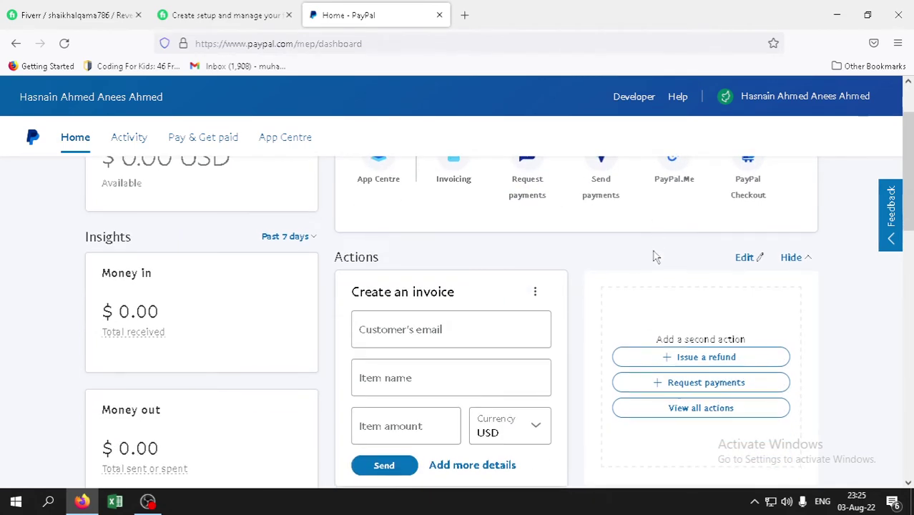
scroll(651, 263, "up", 2)
mouse_move(190, 148)
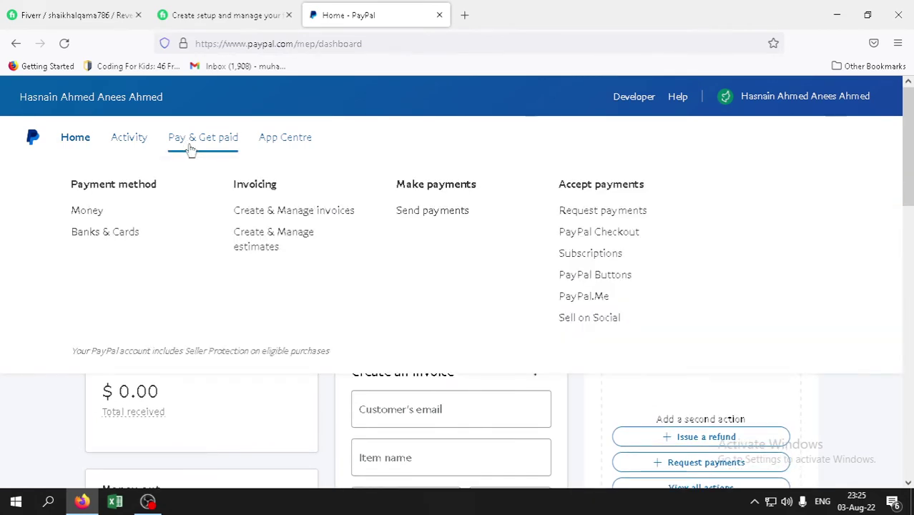
left_click(122, 240)
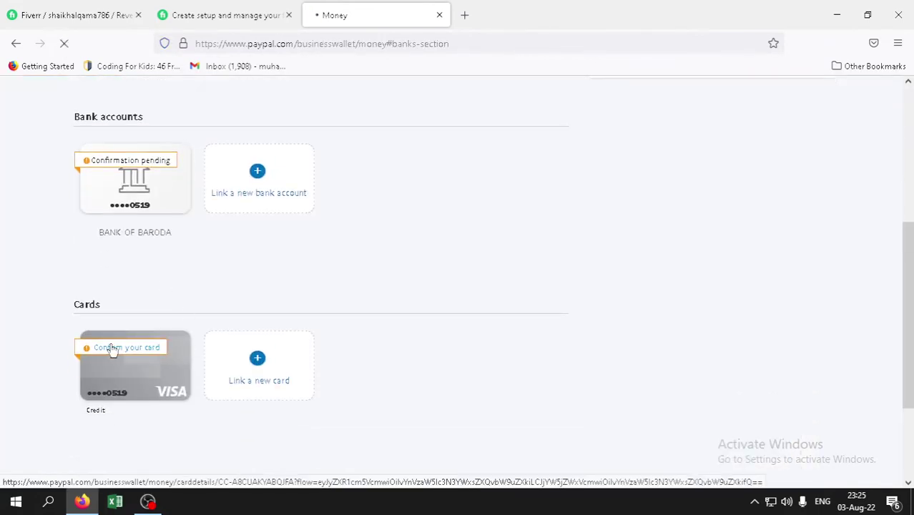
Try confirming the unconfirmed Visa credit card by entering its security code and linking it.
left_click(123, 358)
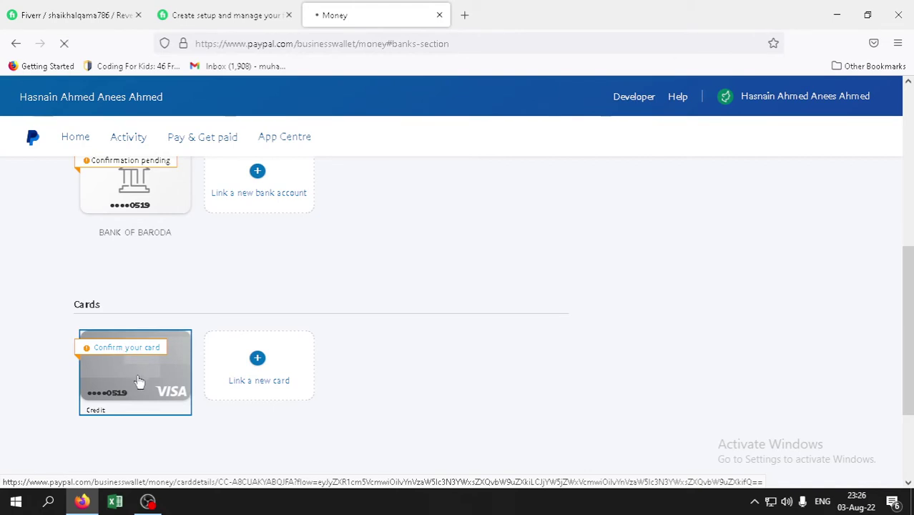
scroll(269, 330, "down", 1)
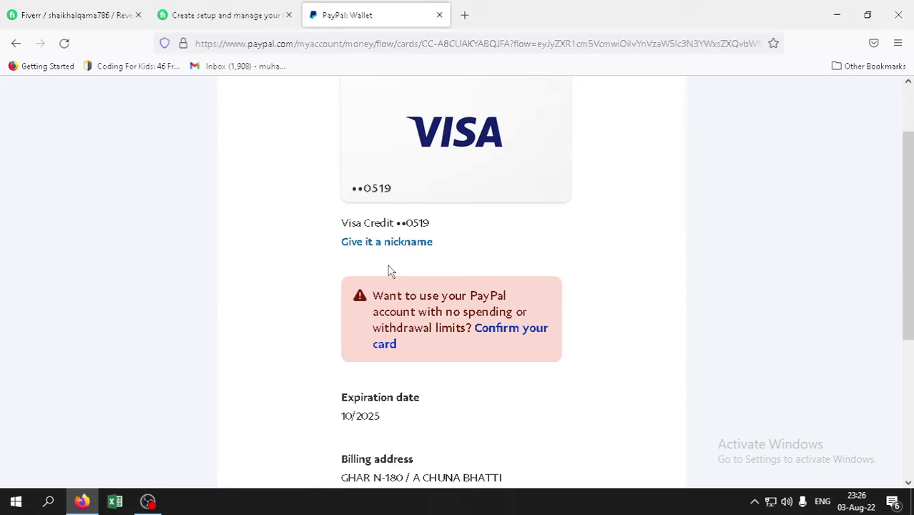
left_click_drag(349, 224, 438, 231)
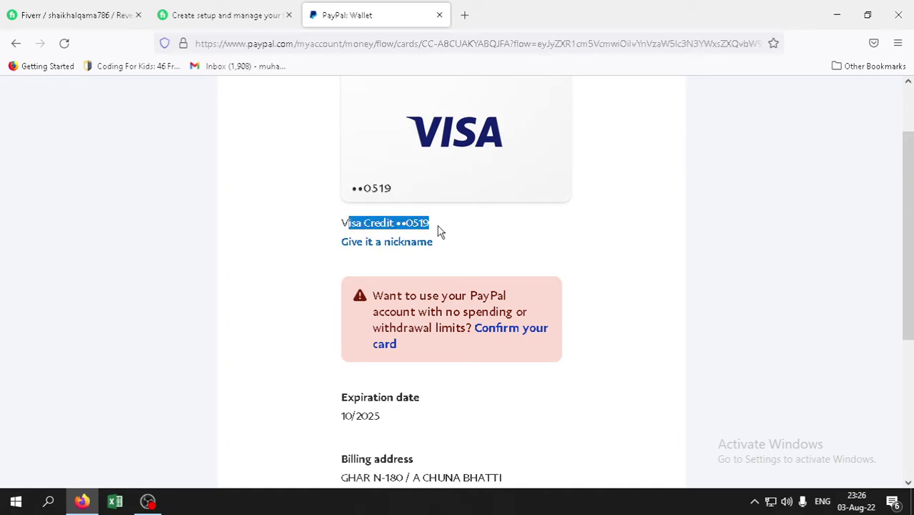
triple_click(380, 222)
left_click(504, 333)
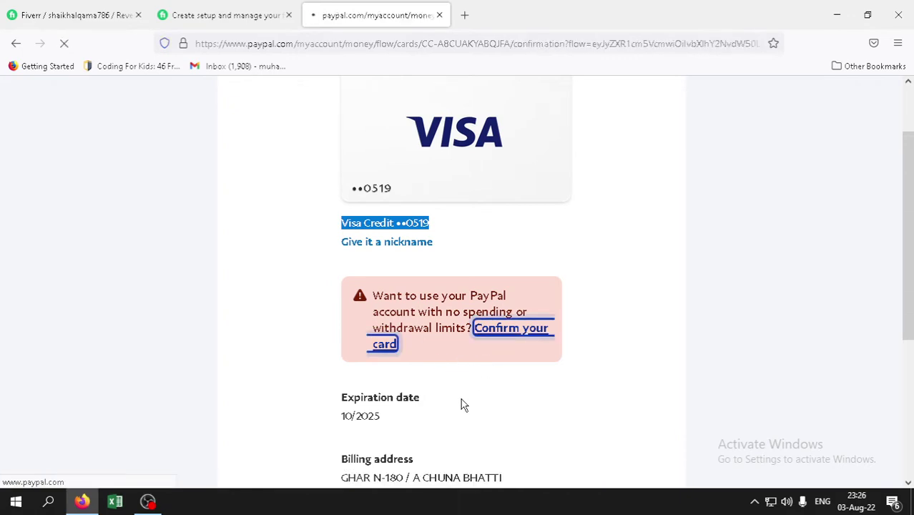
left_click(420, 263)
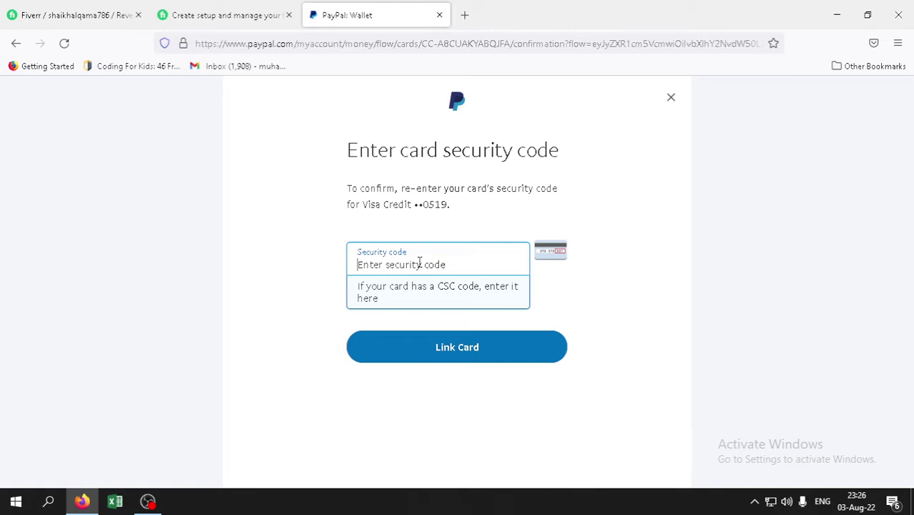
type("•••")
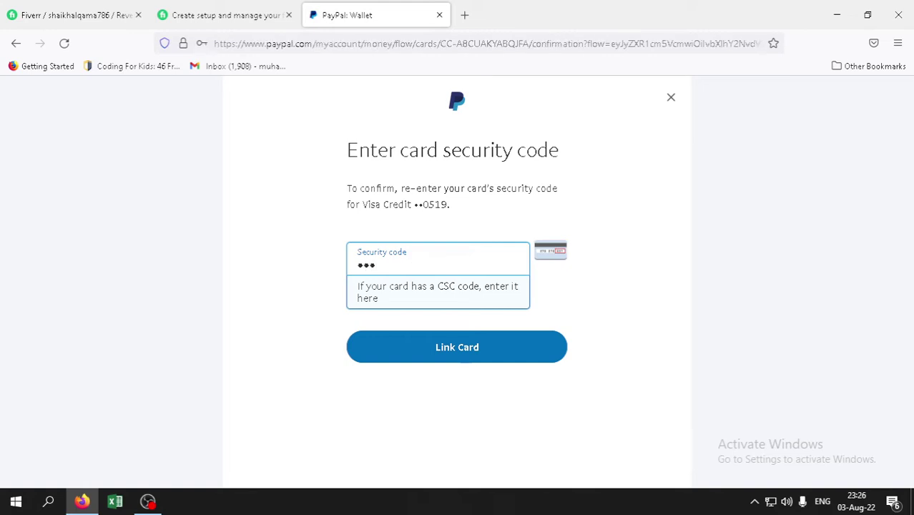
left_click(455, 347)
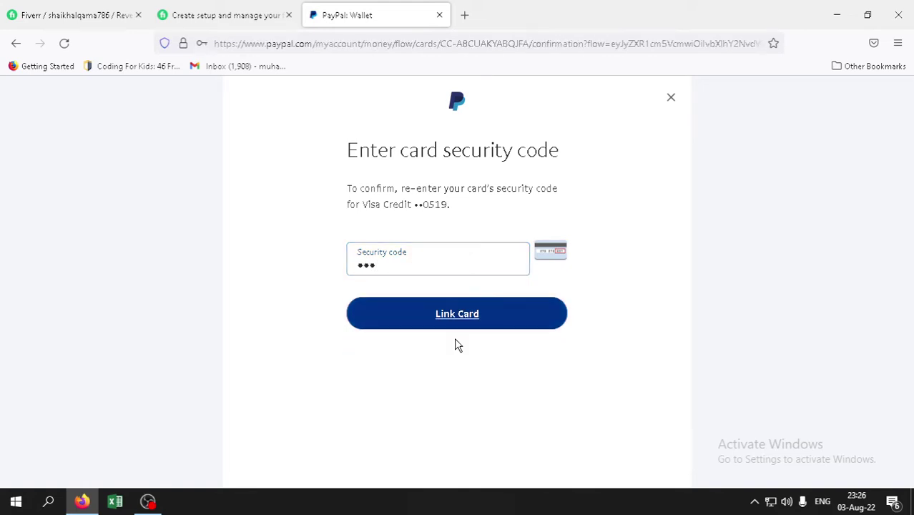
left_click(489, 320)
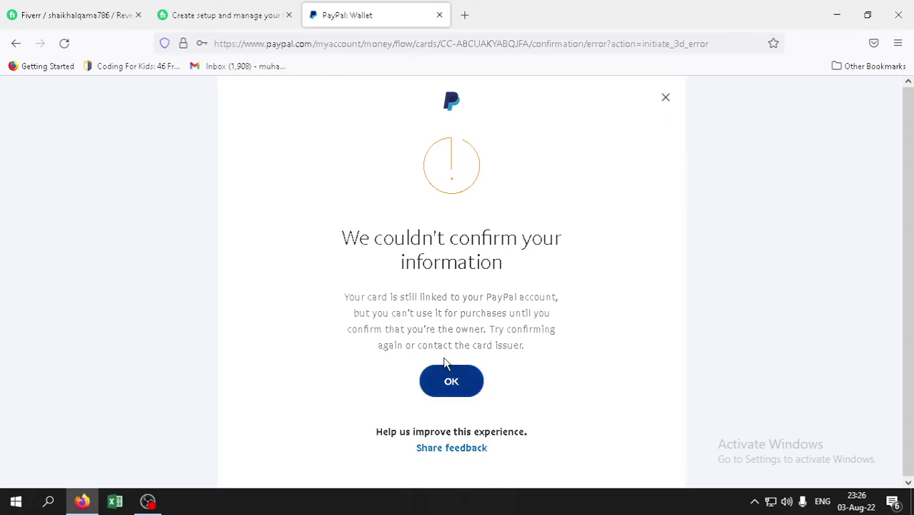
Dismiss the couldn't-confirm card error and close the Visa card details.
left_click(449, 383)
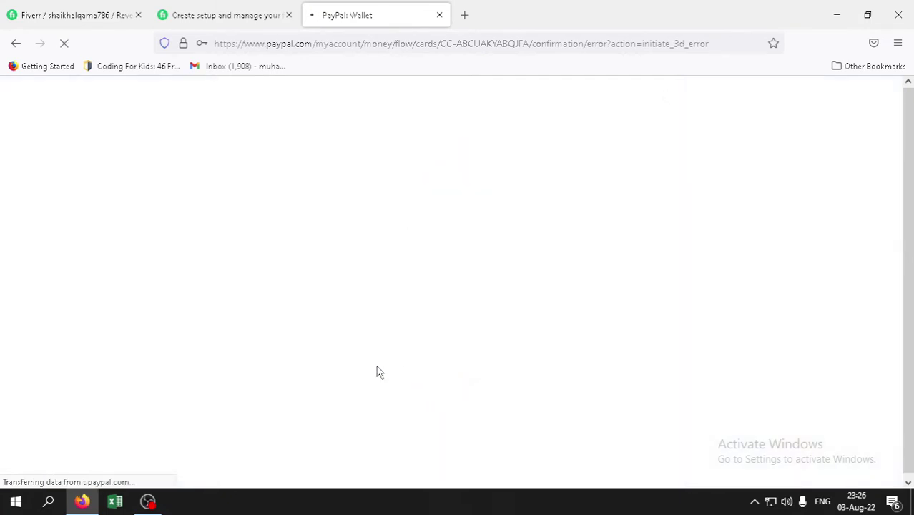
scroll(344, 362, "down", 5)
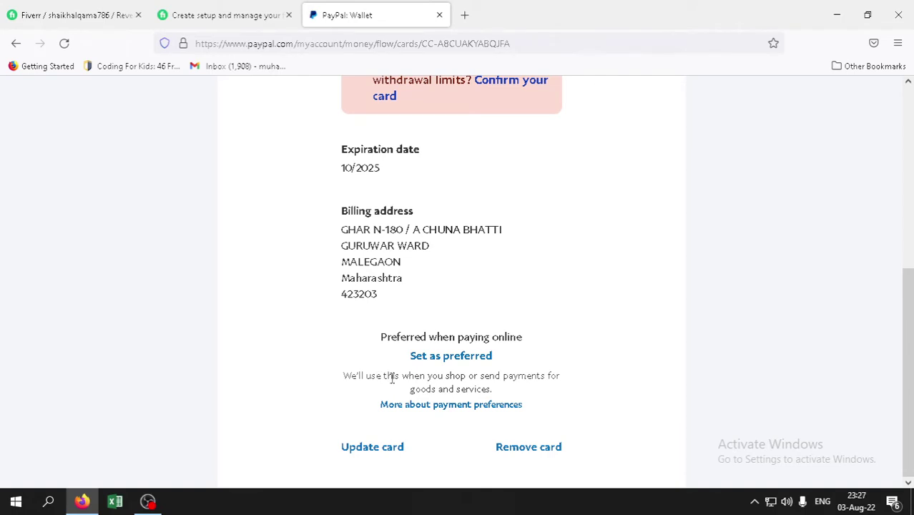
scroll(389, 372, "up", 5)
left_click(665, 97)
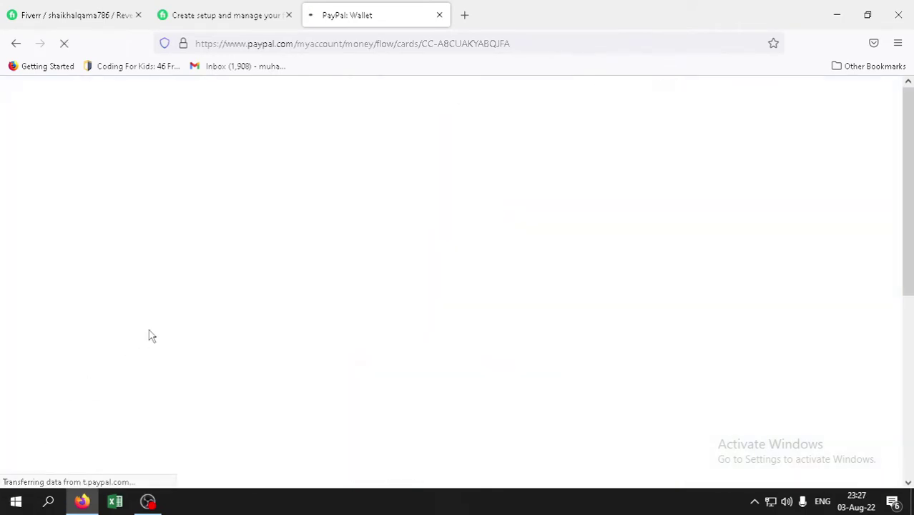
Open the Bank of Baroda account details showing it is ready to confirm via two deposits.
scroll(139, 357, "down", 3)
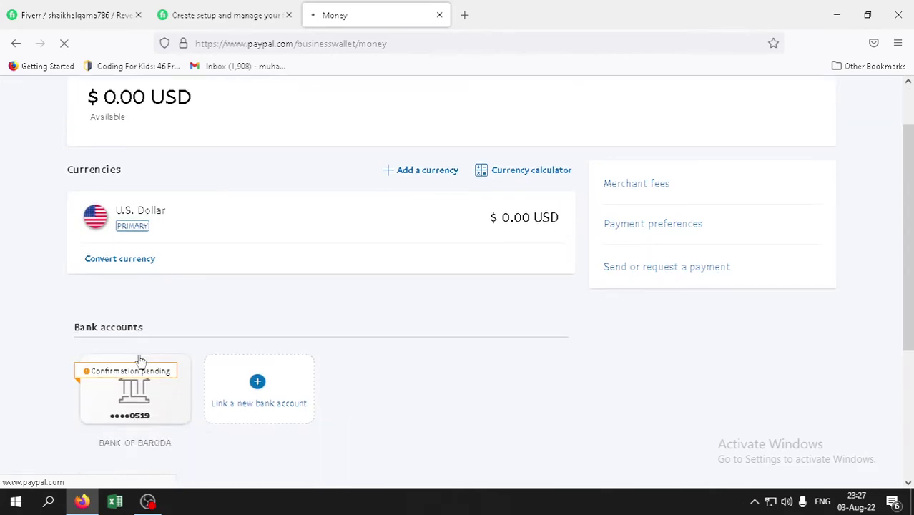
left_click(141, 227)
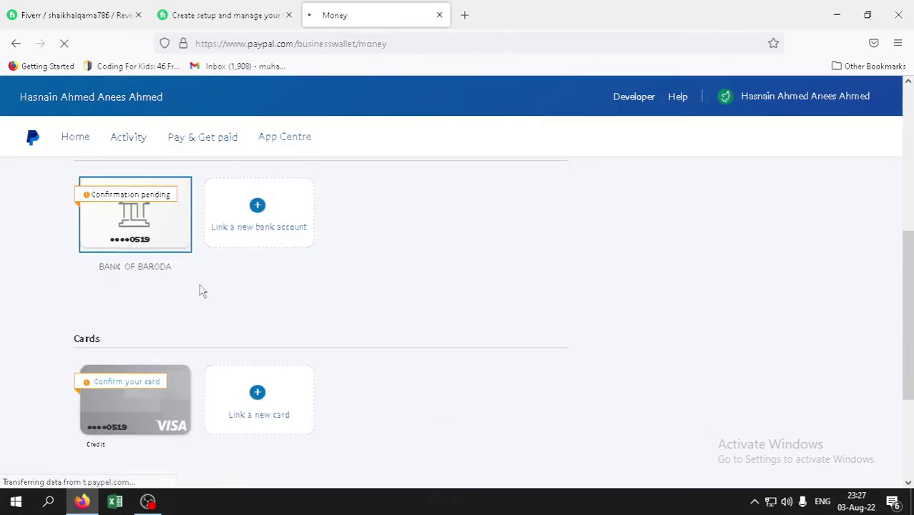
scroll(441, 384, "down", 2)
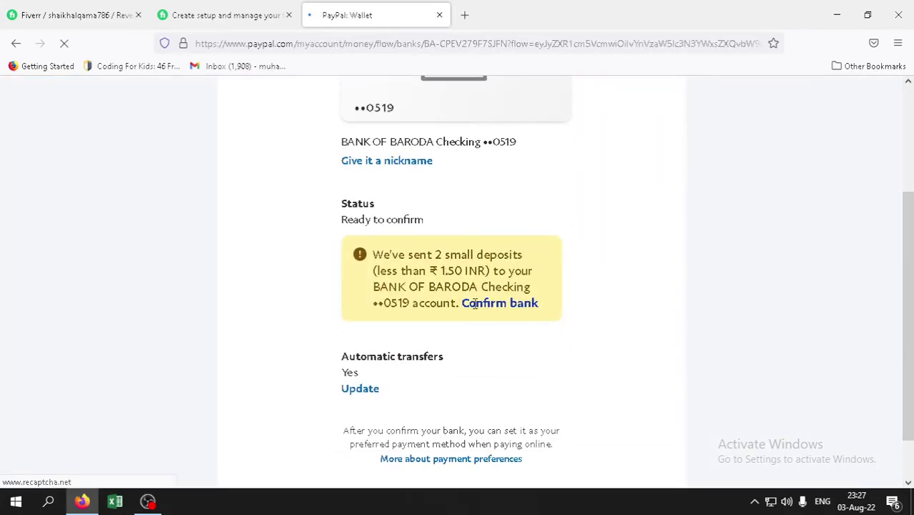
left_click_drag(374, 255, 506, 312)
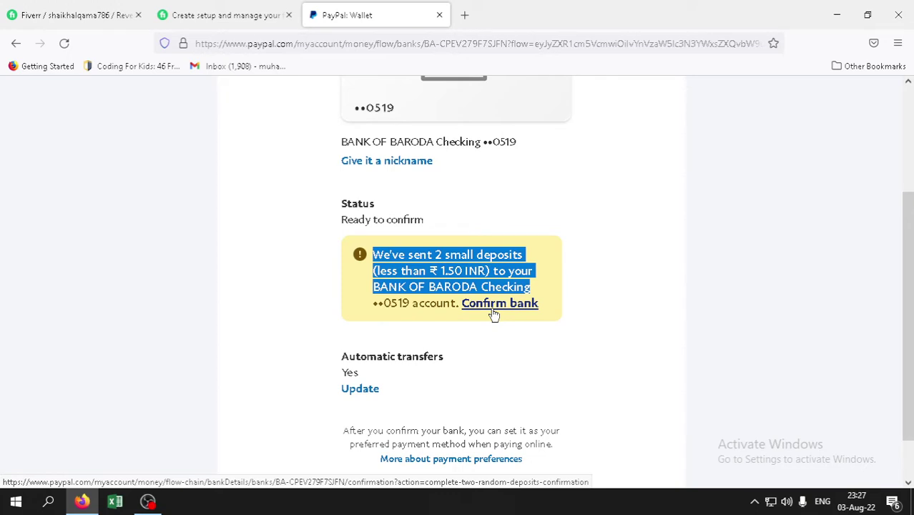
left_click(493, 307)
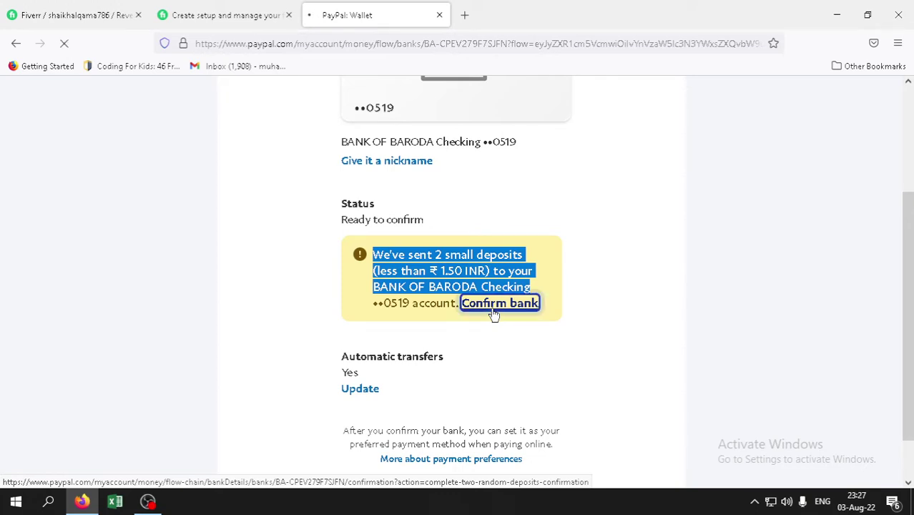
Review the Bank of Baroda deposit-amount form, then close it back to the Money page.
scroll(444, 322, "down", 2)
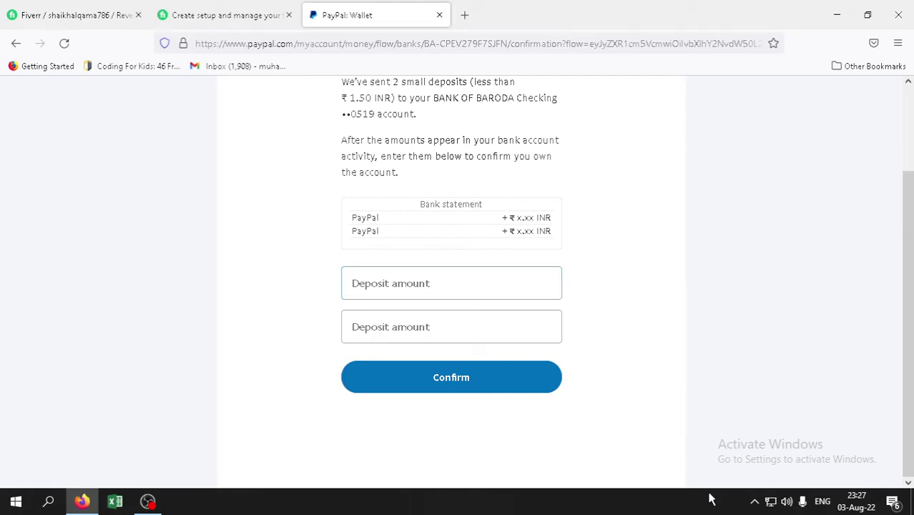
scroll(624, 431, "up", 2)
key("Return")
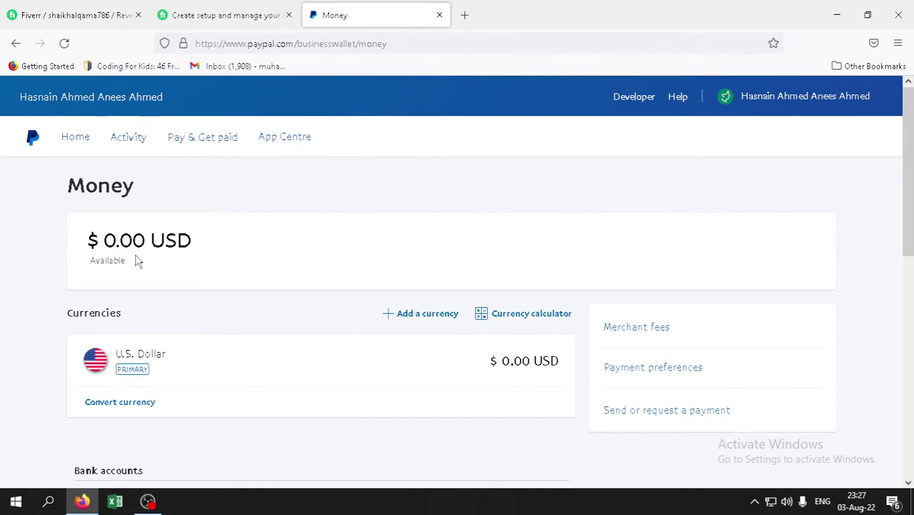
scroll(138, 262, "down", 2)
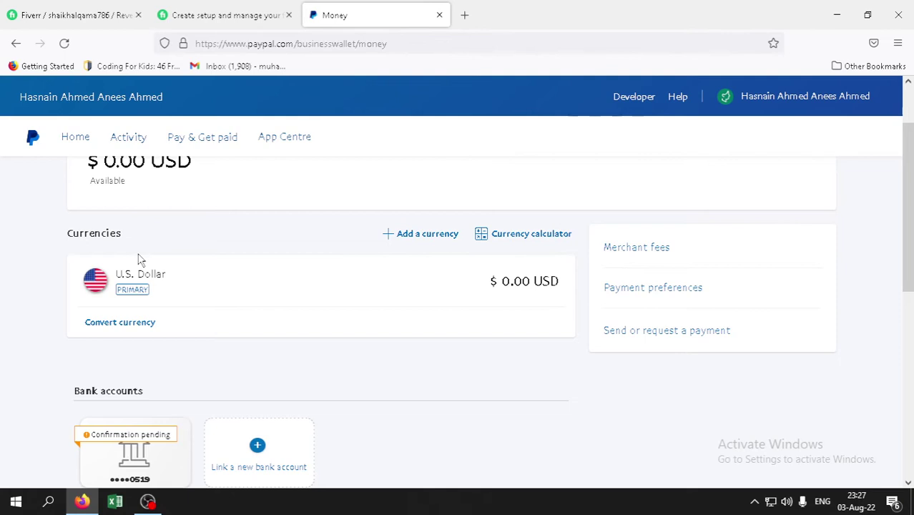
scroll(164, 288, "down", 5)
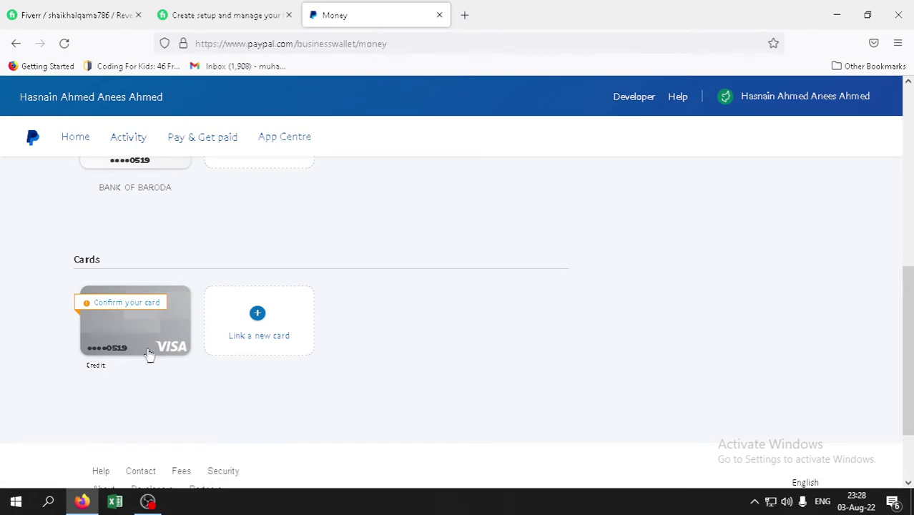
Remove the unconfirmed Visa credit card from PayPal and return to Money.
left_click(128, 309)
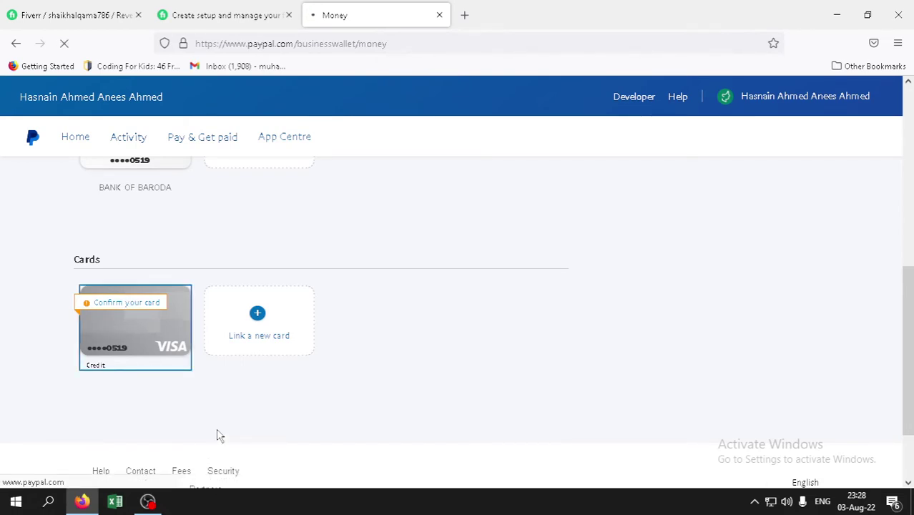
scroll(374, 403, "down", 2)
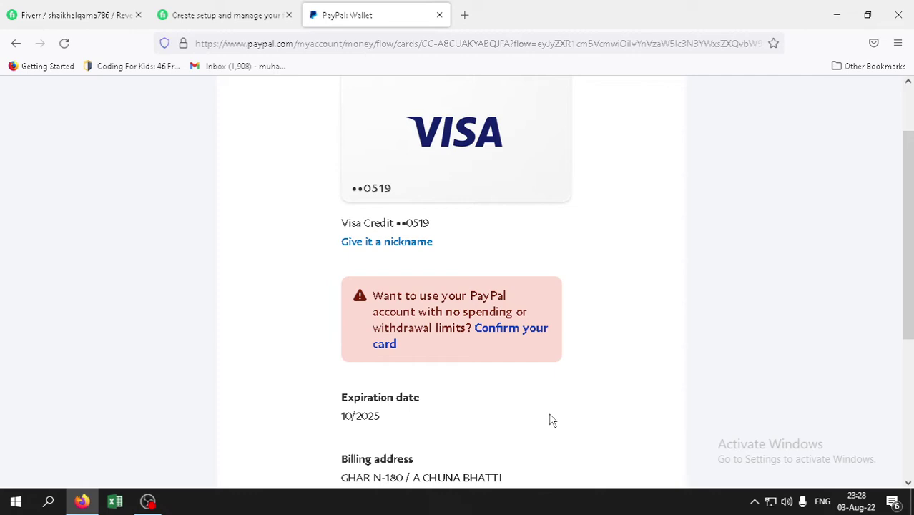
scroll(550, 419, "down", 3)
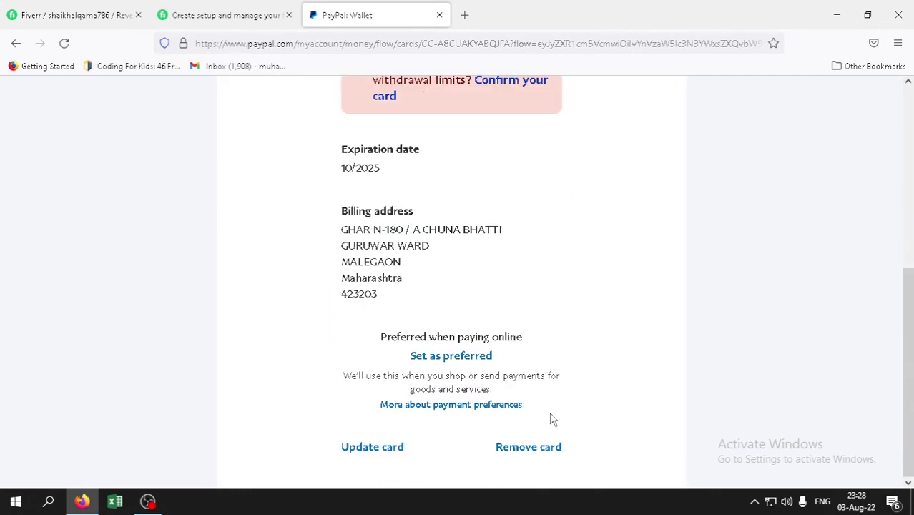
left_click(536, 451)
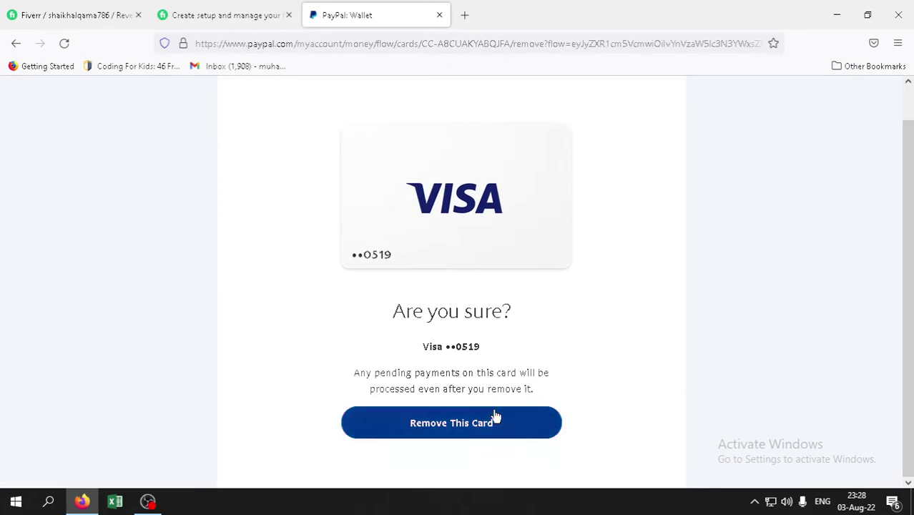
left_click(493, 419)
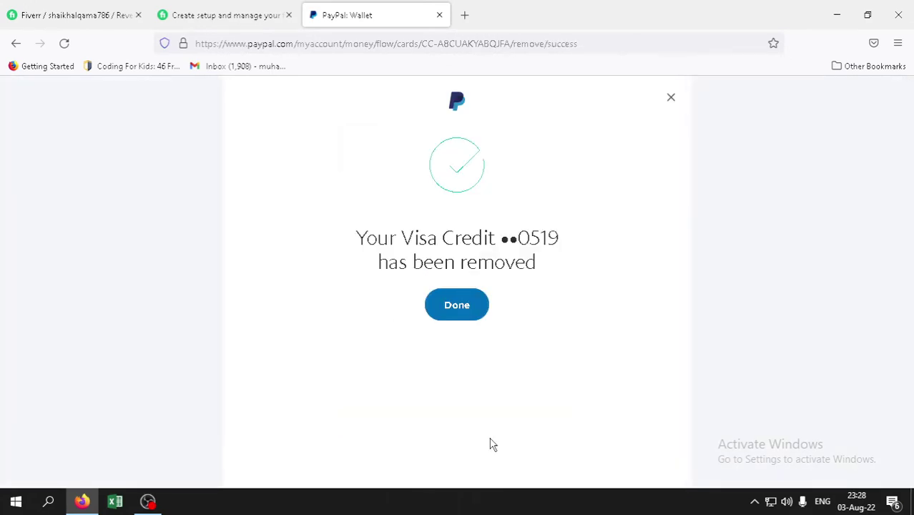
left_click(452, 312)
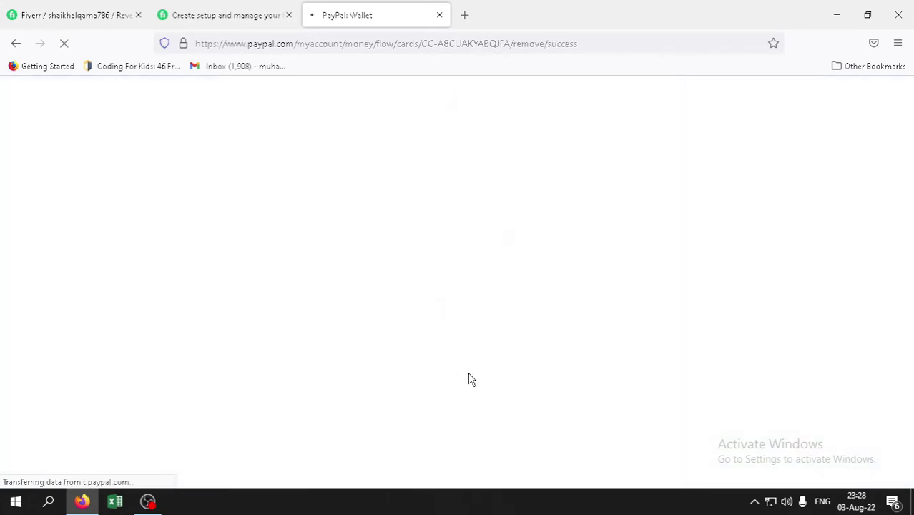
scroll(357, 372, "down", 1)
scroll(294, 426, "down", 3)
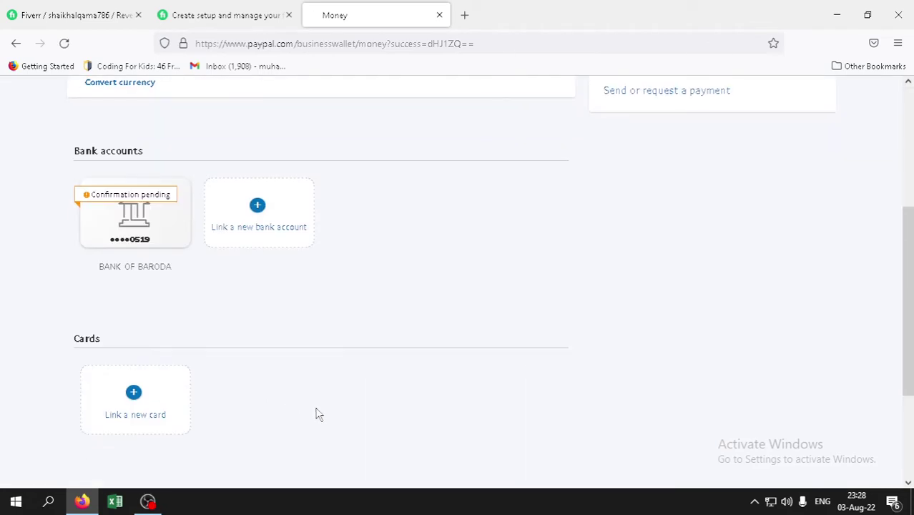
Start linking a new card and choose Visa as the card type.
left_click(133, 393)
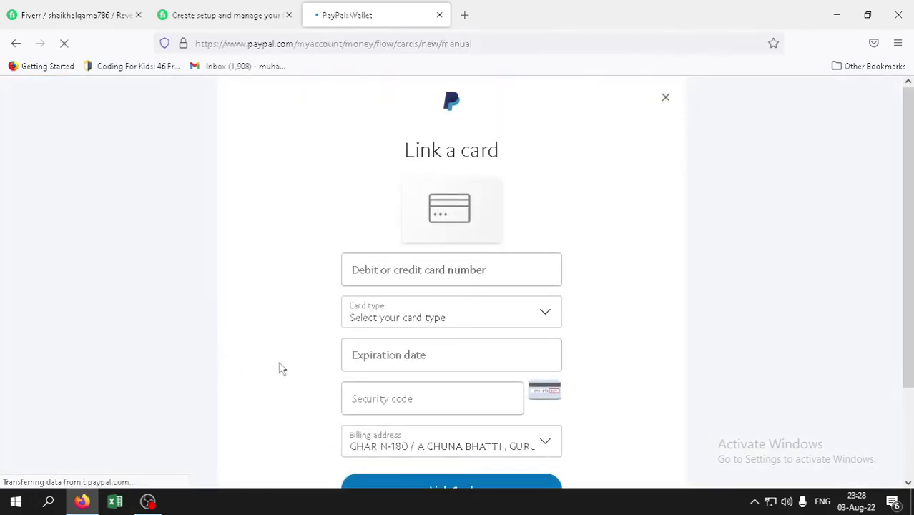
scroll(282, 368, "down", 1)
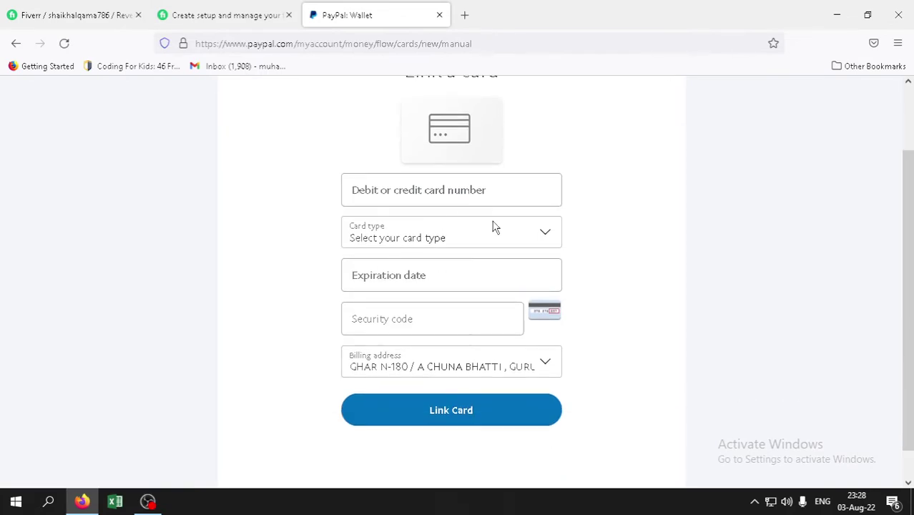
left_click(536, 236)
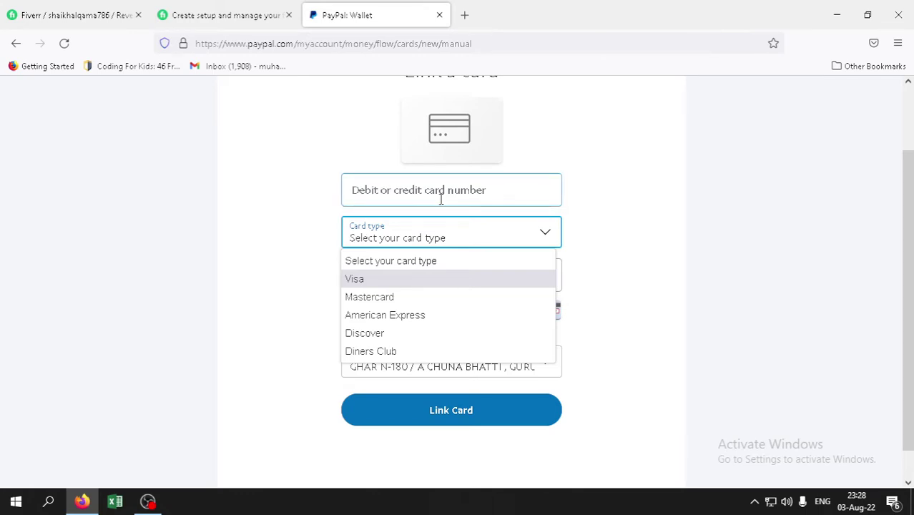
left_click(379, 283)
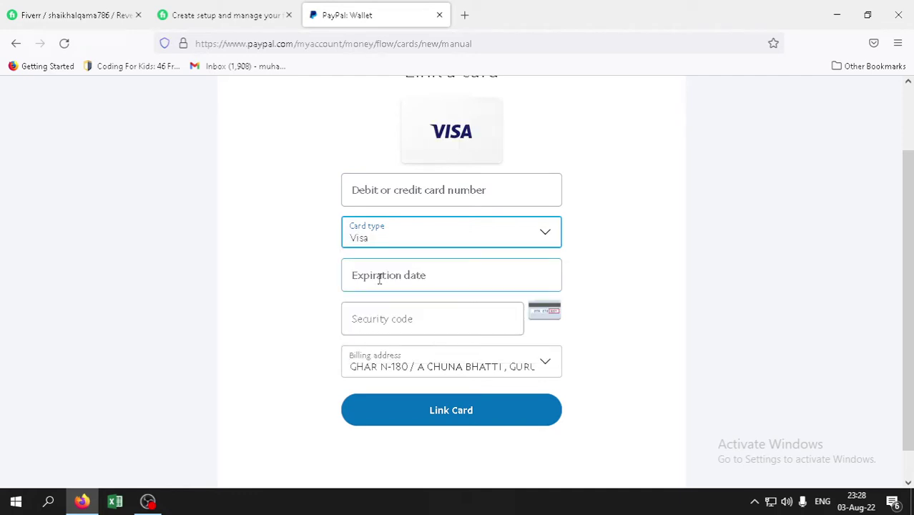
Enter the card number, expiry date and security code, link the card, and decline saving it.
left_click(428, 195)
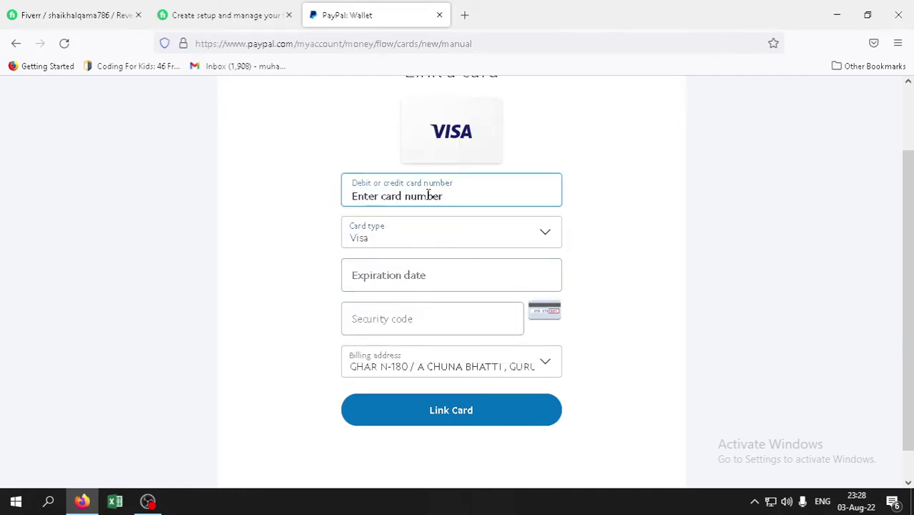
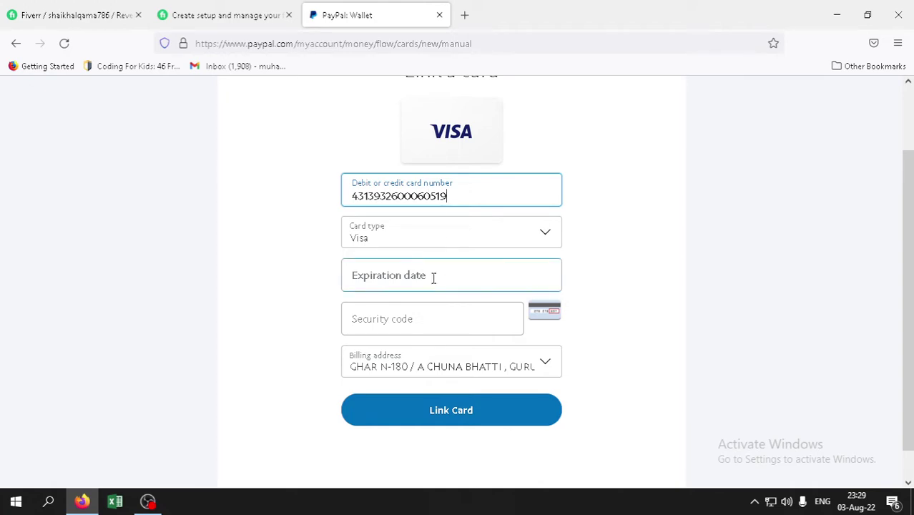
left_click(433, 278)
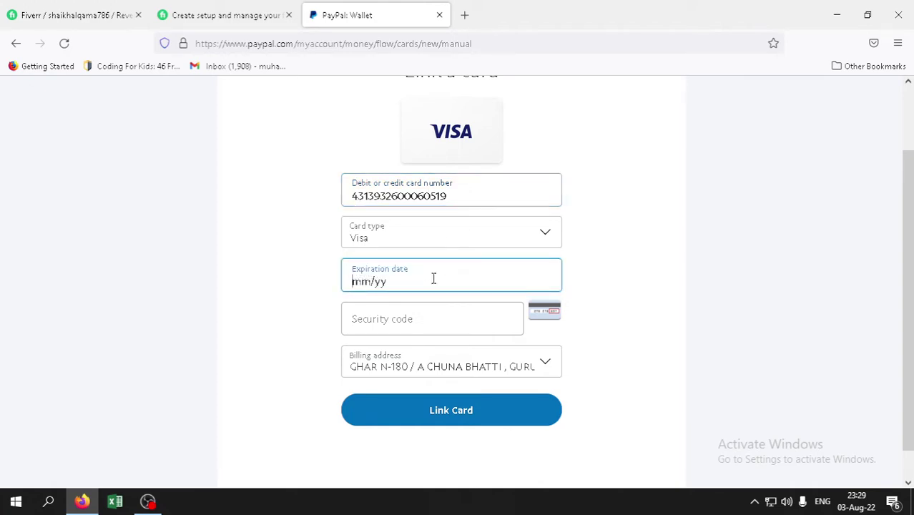
type("10/25")
left_click(409, 322)
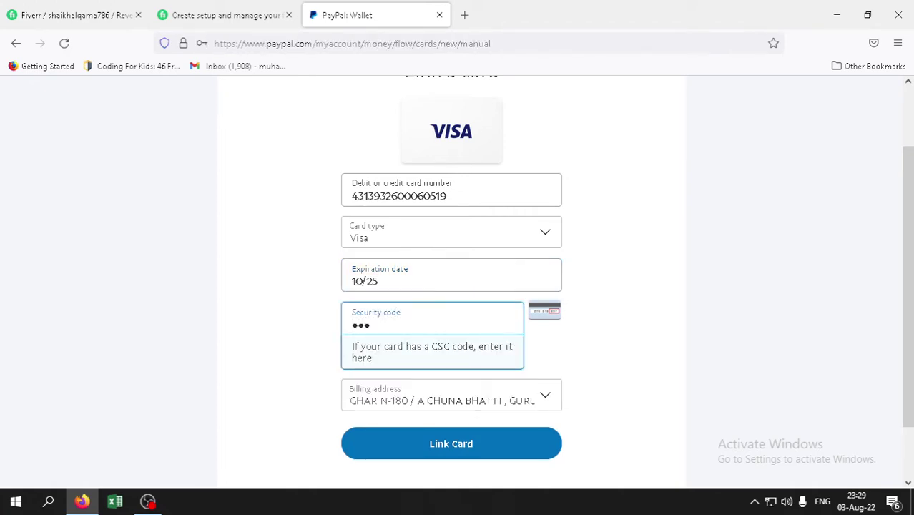
key("BackSpace")
key("BackSpace")
key("BackSpace")
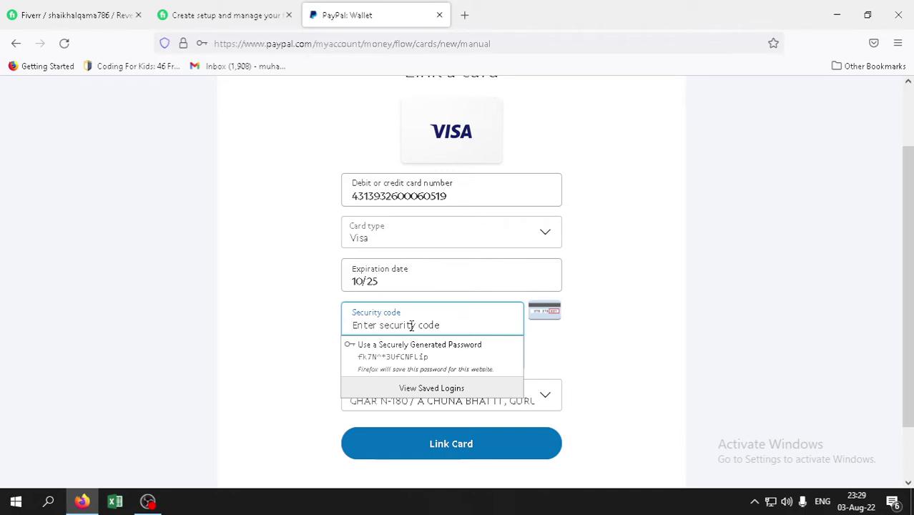
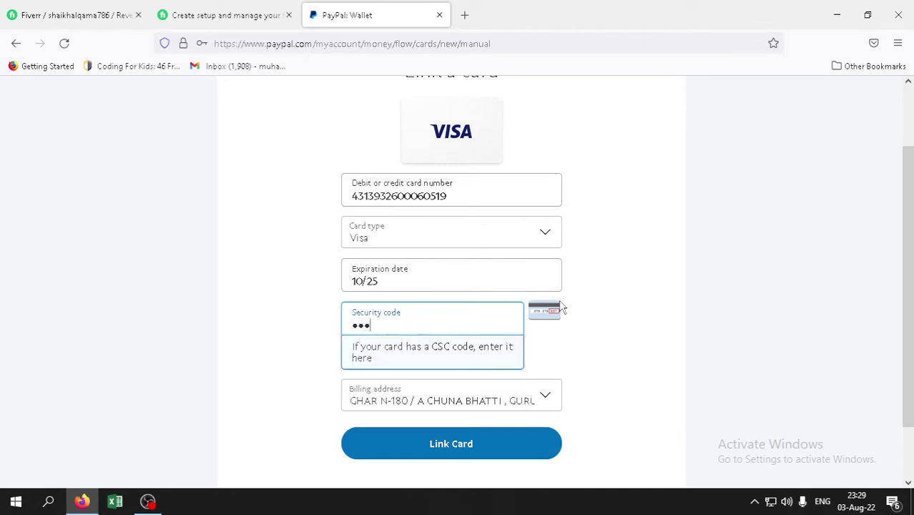
left_click(469, 415)
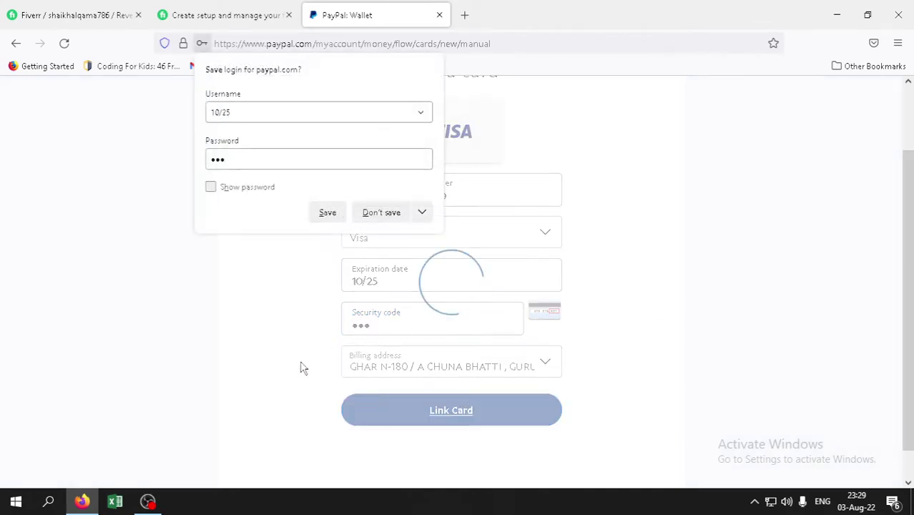
left_click(387, 213)
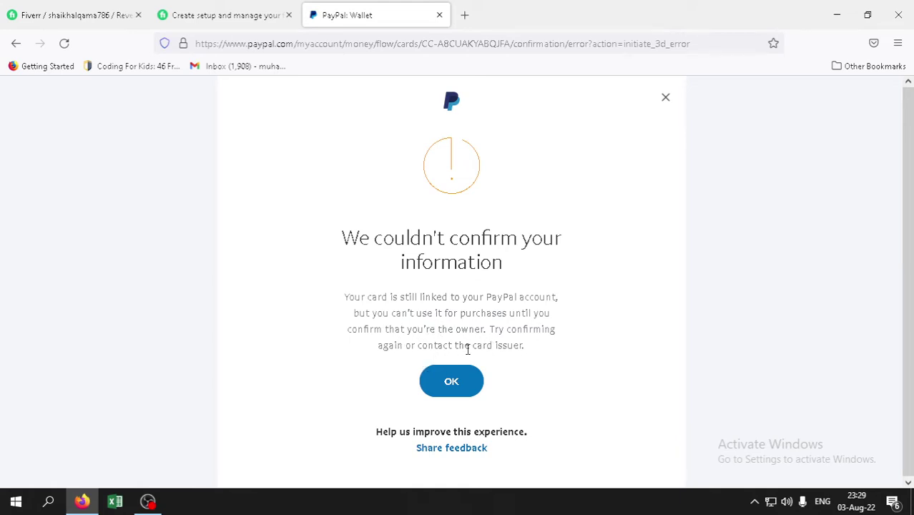
Dismiss the couldn't-confirm notice and open the linked Visa card's details.
left_click(472, 385)
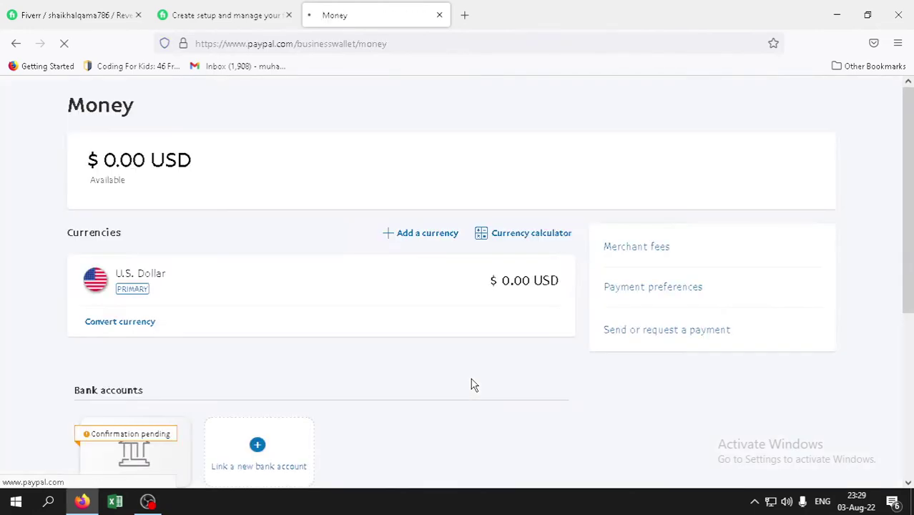
scroll(472, 384, "down", 2)
scroll(471, 384, "down", 2)
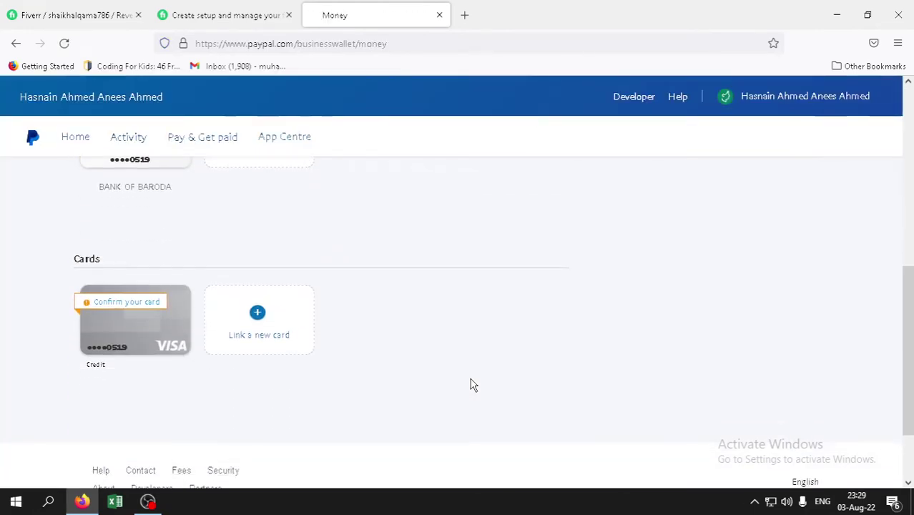
left_click(109, 306)
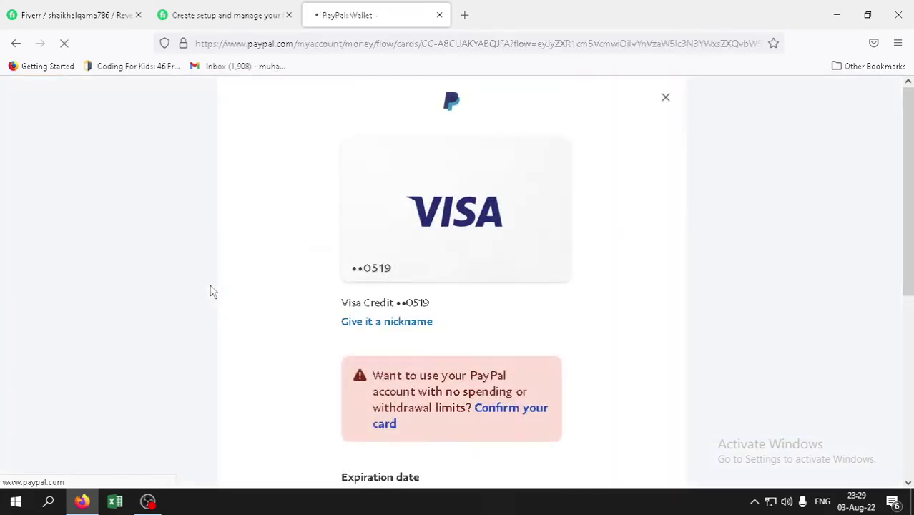
Retry confirming the Visa card with its security code, then dismiss the failure notice.
scroll(349, 253, "down", 2)
left_click(504, 252)
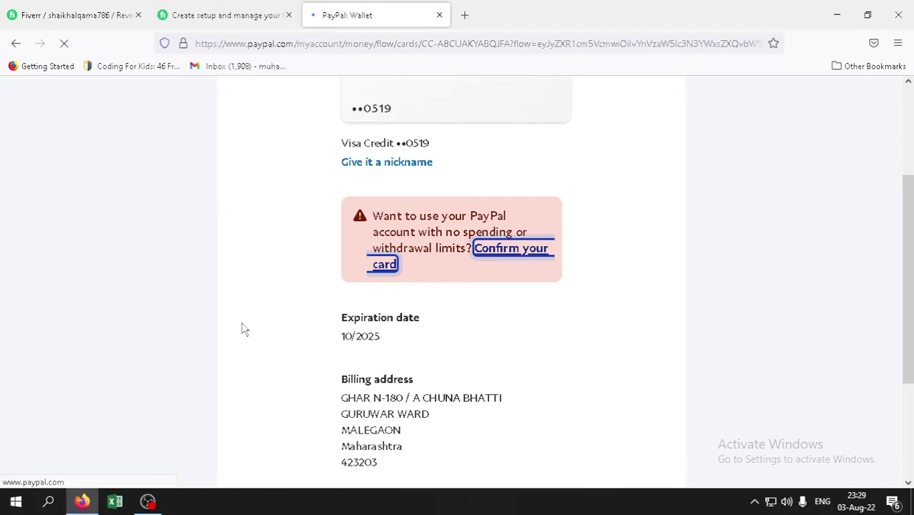
left_click(426, 260)
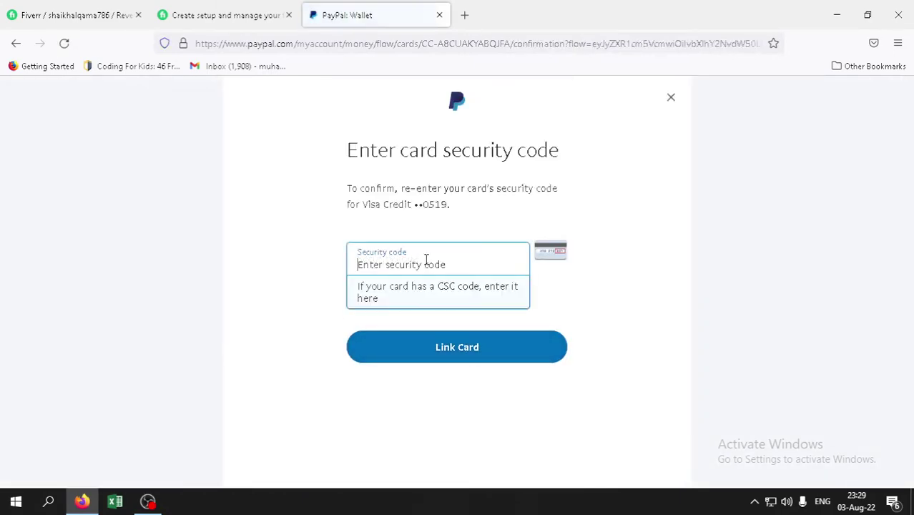
type("•••")
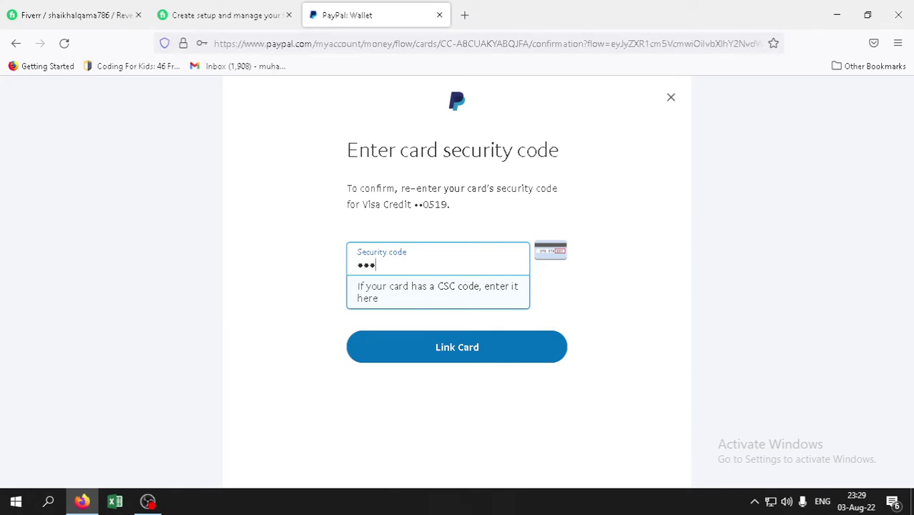
key("BackSpace")
key("BackSpace")
type("••")
left_click(474, 351)
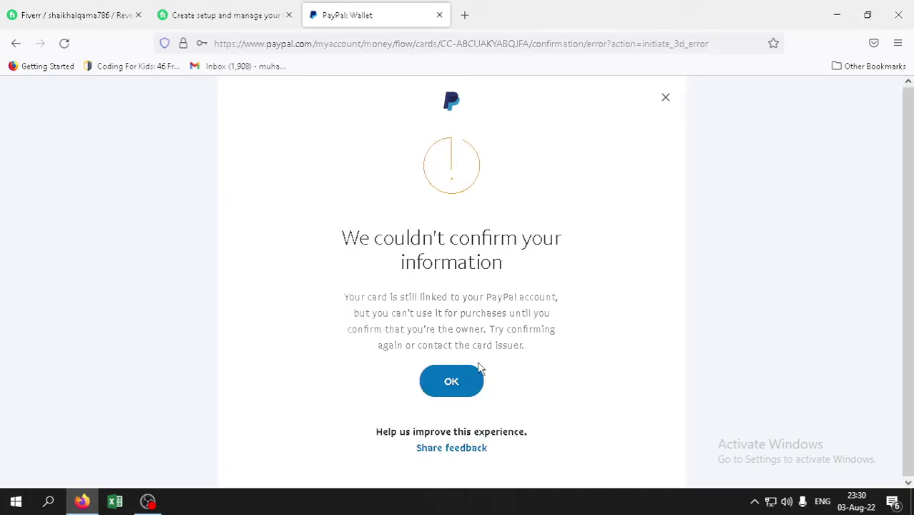
left_click(461, 387)
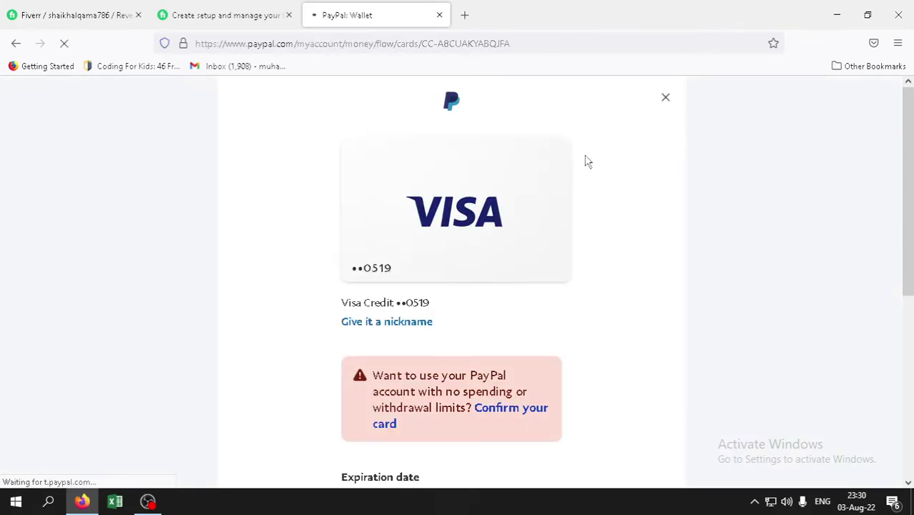
Close the Visa card details and return to the PayPal Home dashboard showing $0.00 USD.
left_click(665, 98)
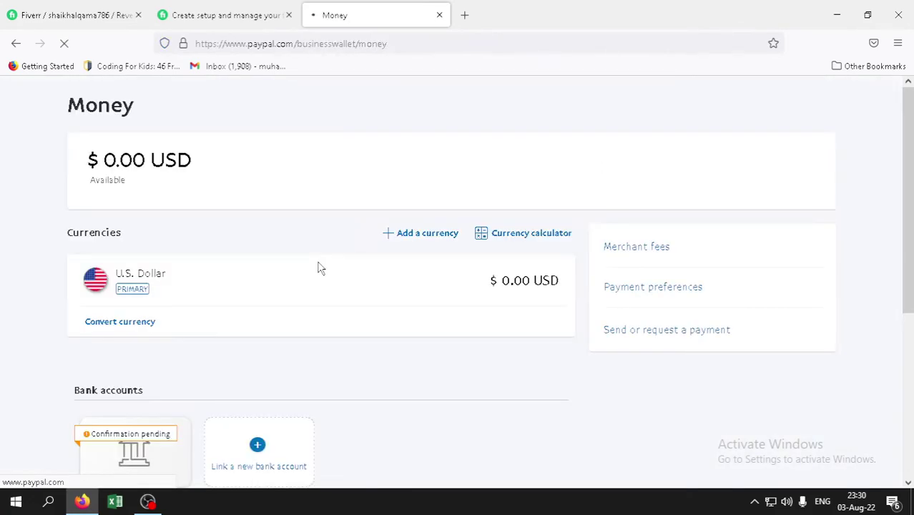
scroll(300, 395, "down", 3)
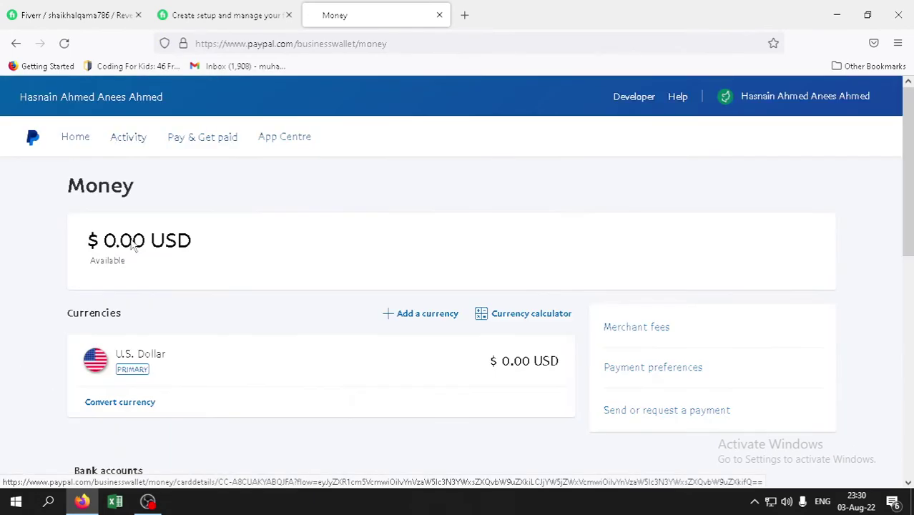
left_click(76, 137)
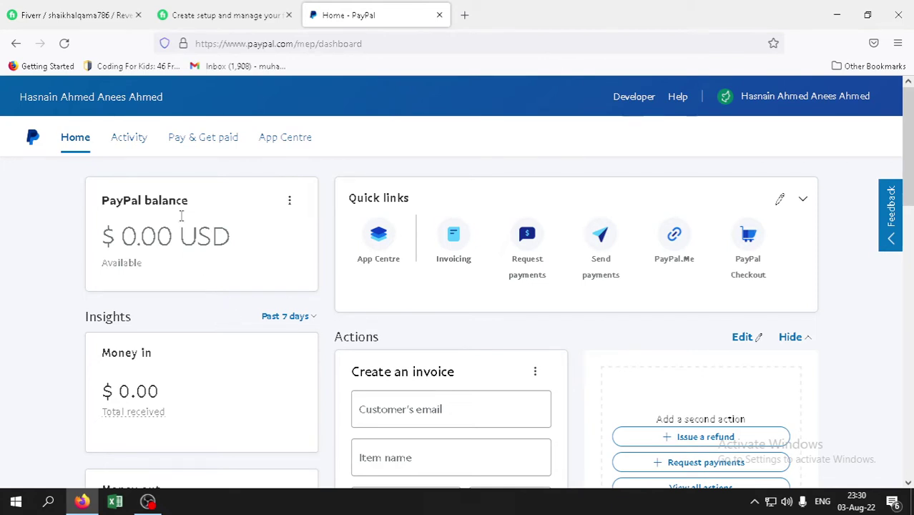
Return to the Fiverr Earnings tab and open Buyer Requests from the More menu.
left_click(97, 16)
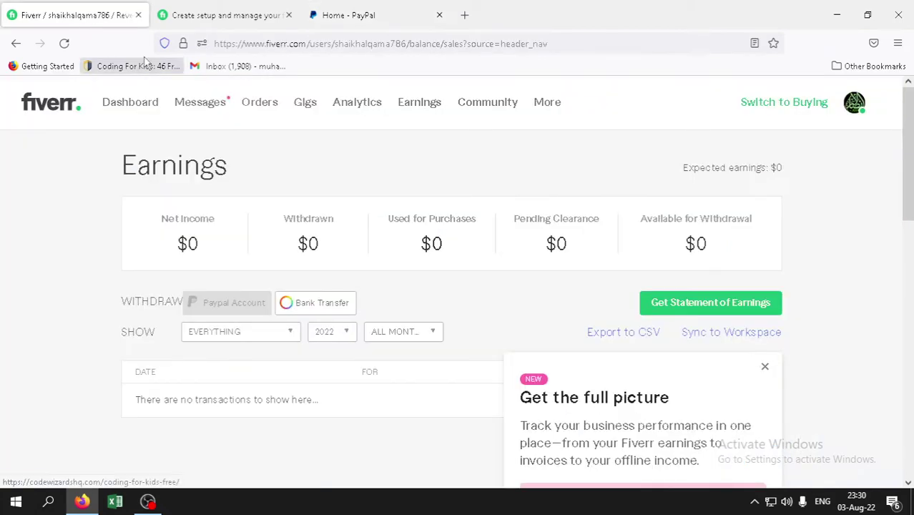
mouse_move(557, 104)
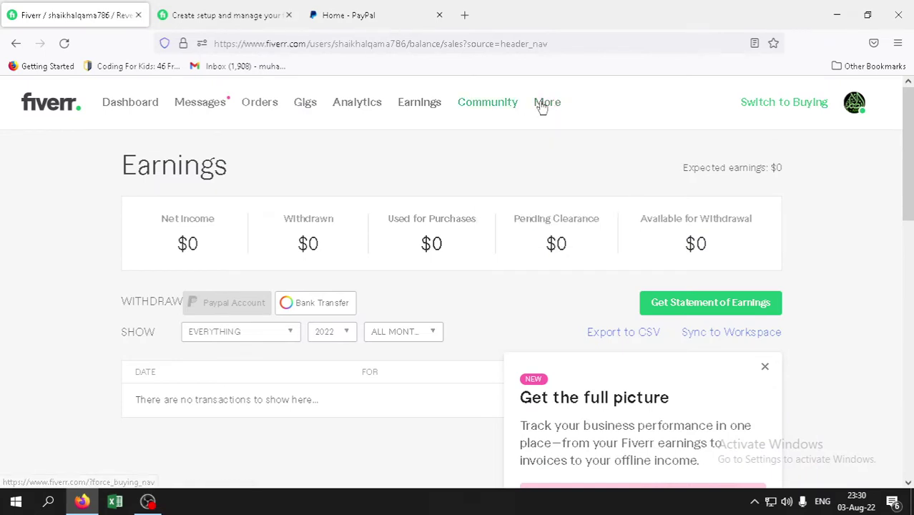
left_click(538, 142)
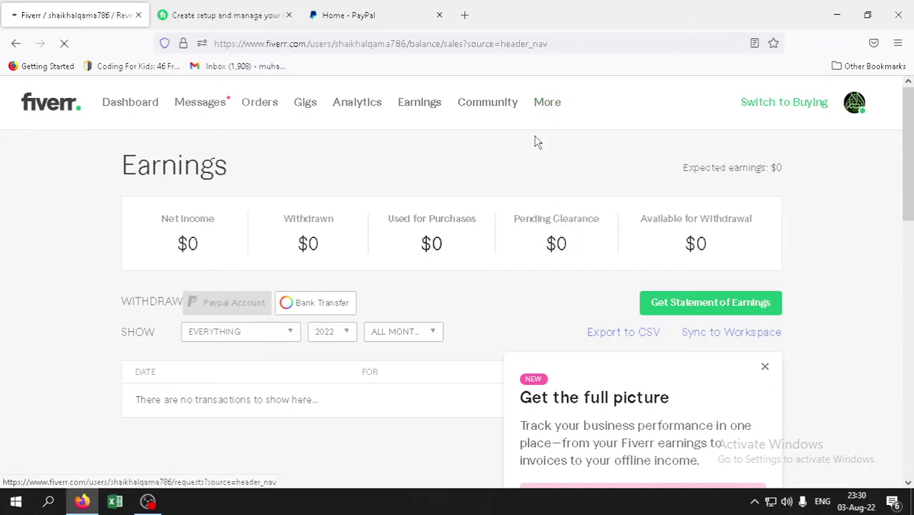
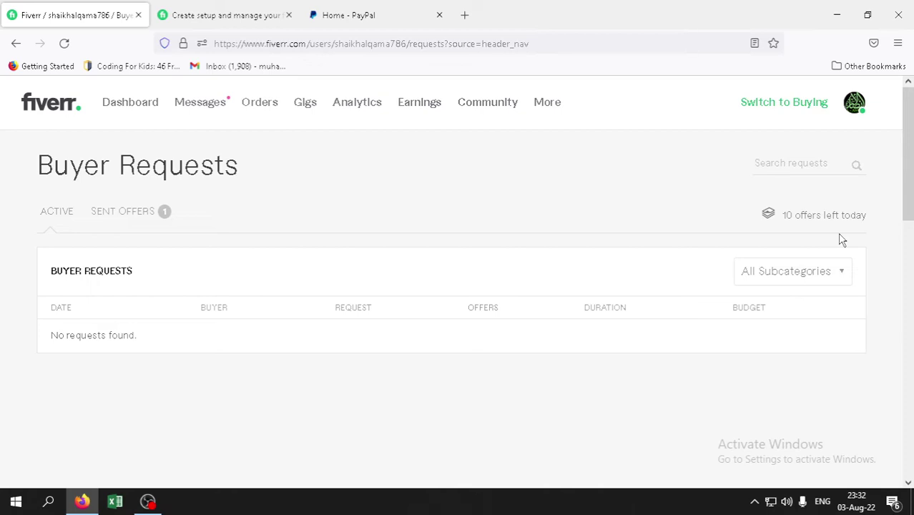
Scroll through the current Fiverr page and drag its scrollbar to review the content.
scroll(809, 251, "down", 10)
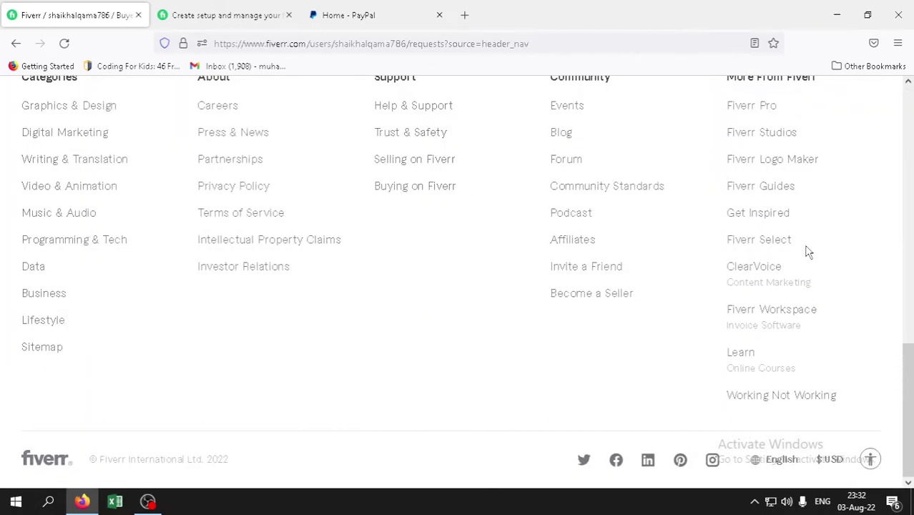
scroll(808, 250, "up", 1)
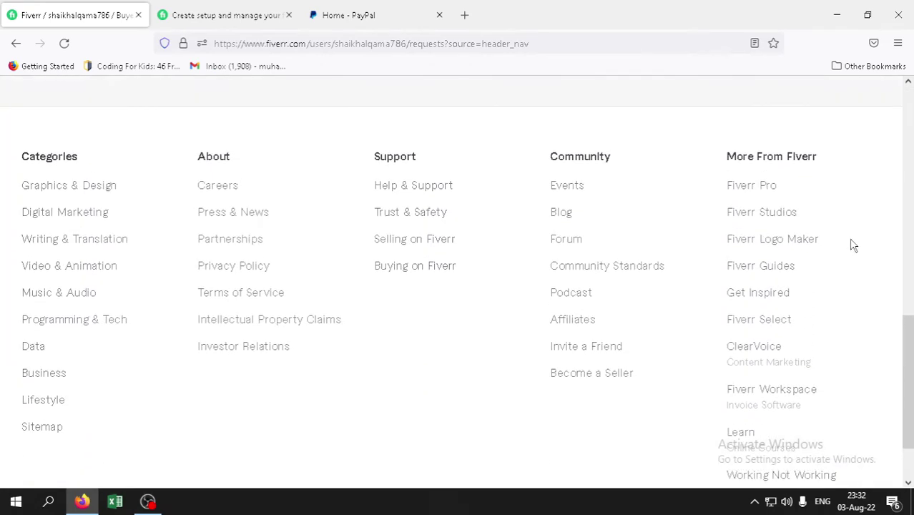
left_click(910, 182)
left_click_drag(910, 182, 910, 156)
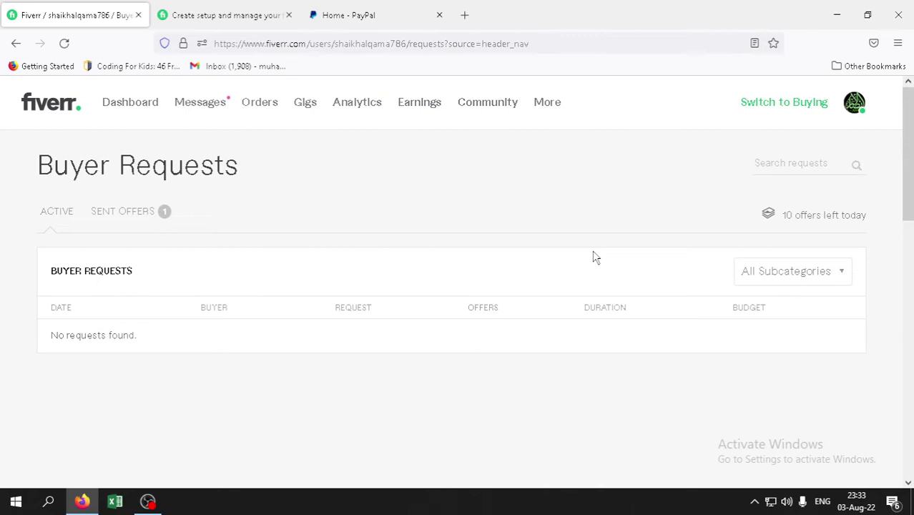
scroll(596, 258, "down", 10)
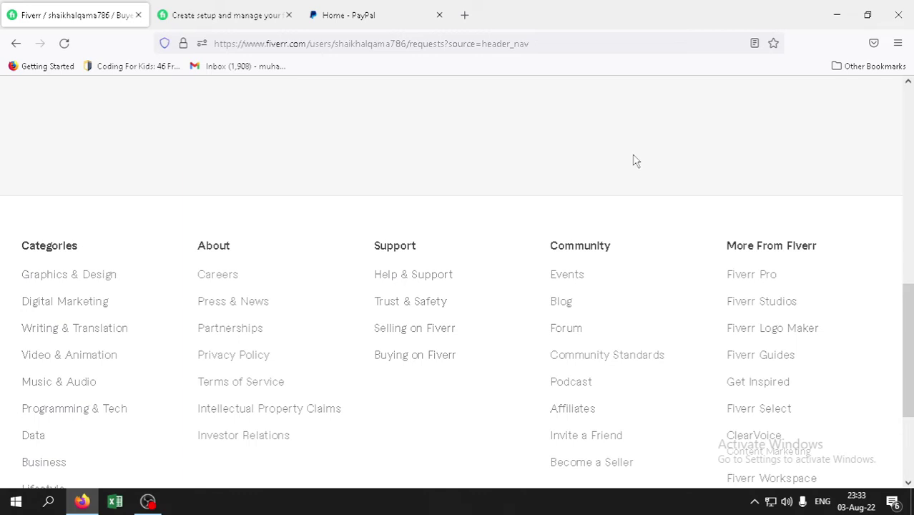
scroll(587, 320, "up", 10)
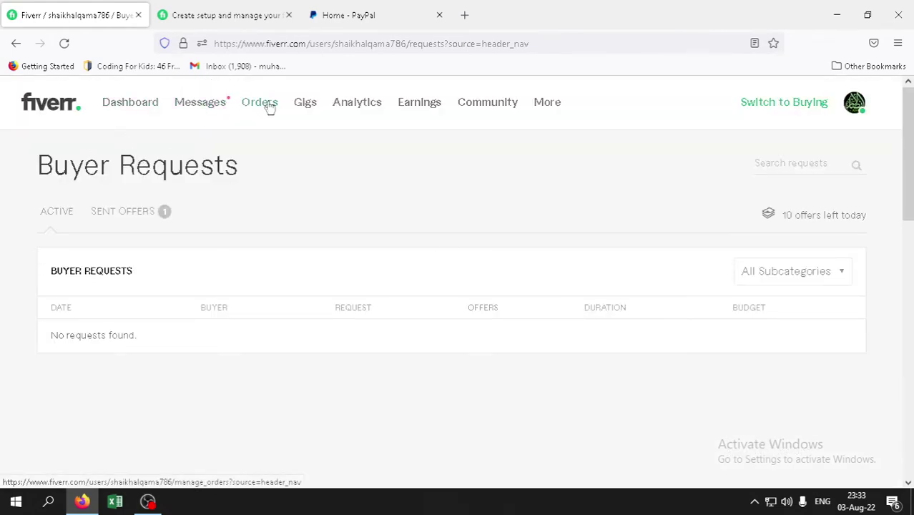
Open and reload Fiverr's empty Manage Orders page, then bring the Home - PayPal tab forward.
left_click(266, 106)
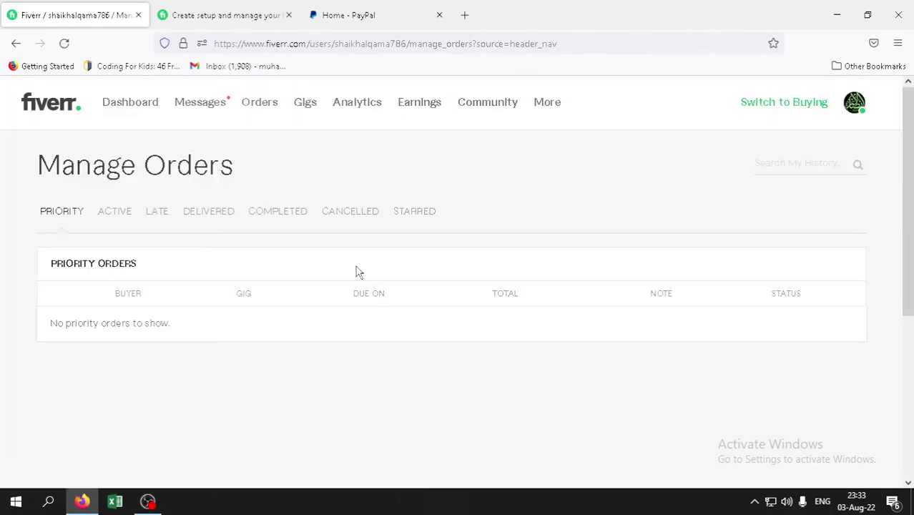
scroll(263, 188, "down", 3)
scroll(264, 188, "up", 2)
left_click(64, 43)
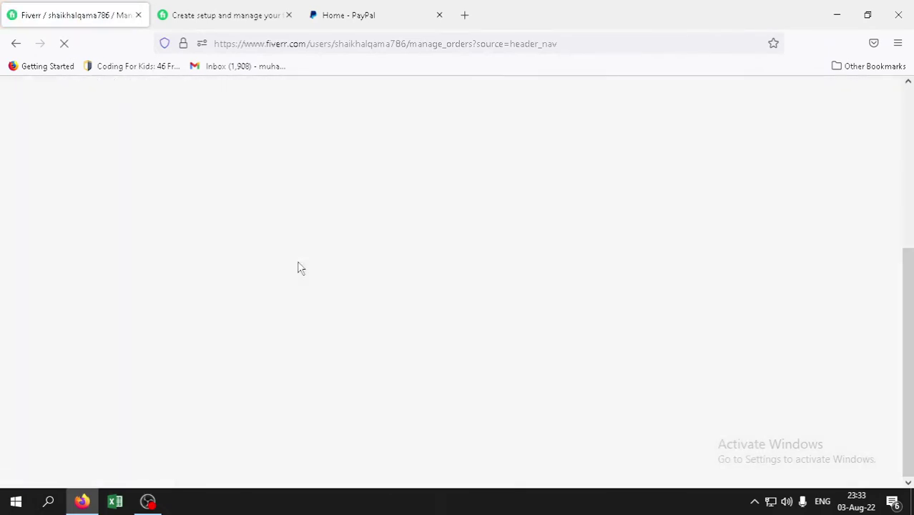
left_click(362, 21)
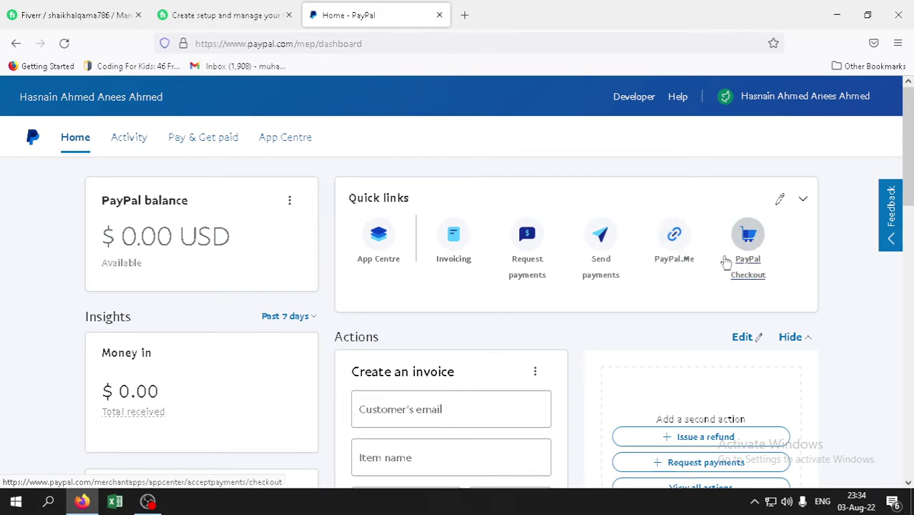
Open the PayPal.Me landing page from the dashboard's PayPal.Me quick link.
left_click(674, 243)
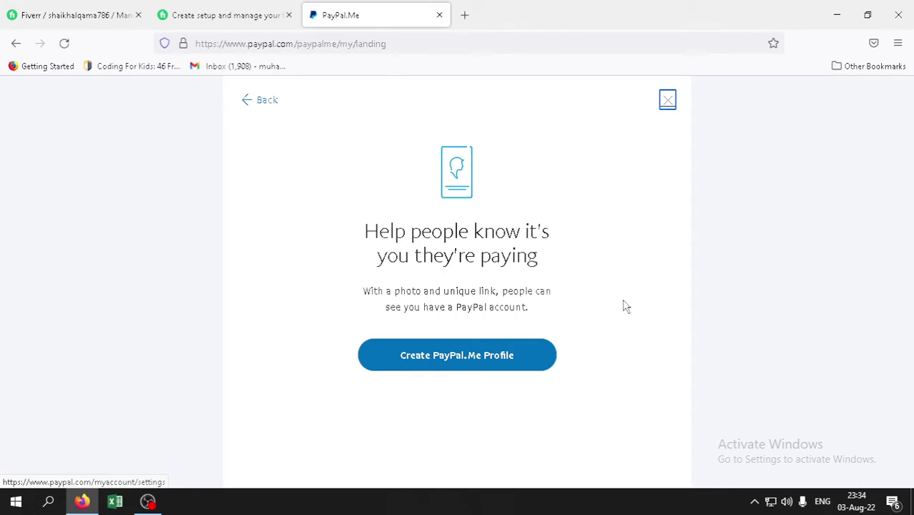
left_click(16, 43)
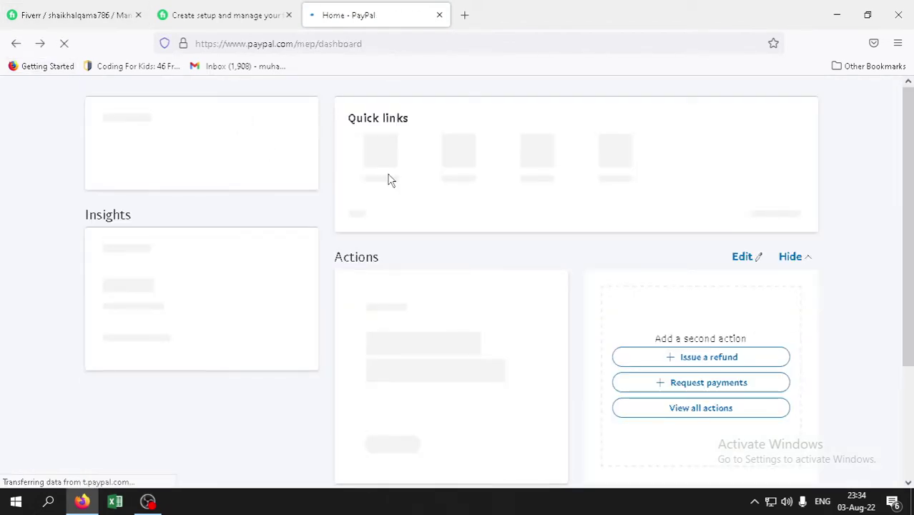
scroll(527, 238, "down", 3)
scroll(526, 307, "down", 5)
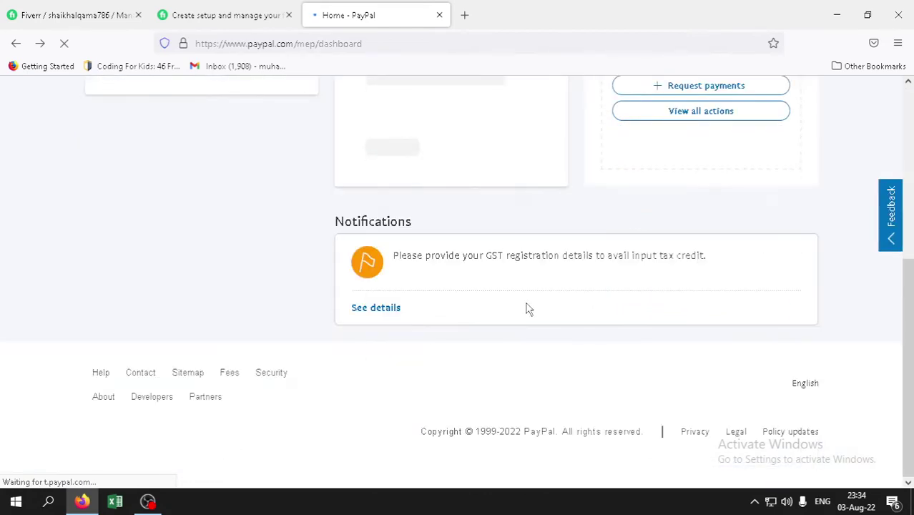
scroll(441, 312, "down", 3)
scroll(436, 216, "up", 2)
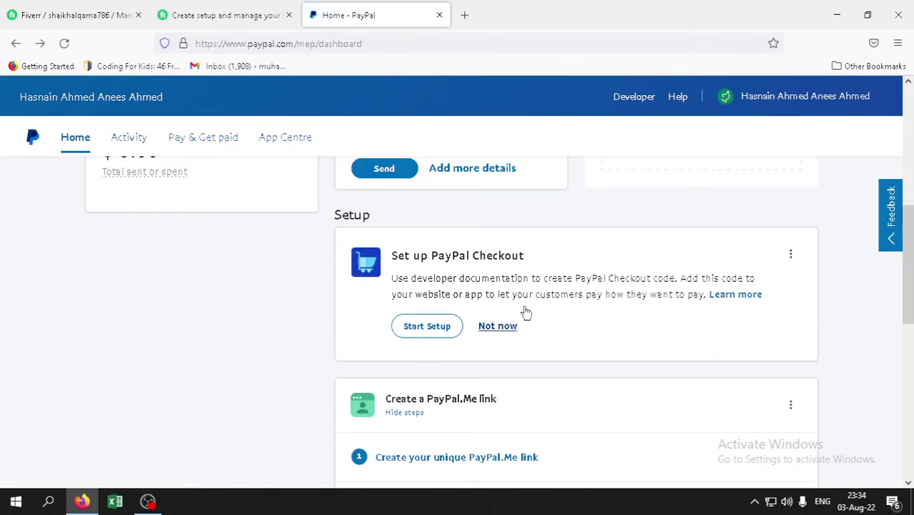
scroll(512, 366, "down", 1)
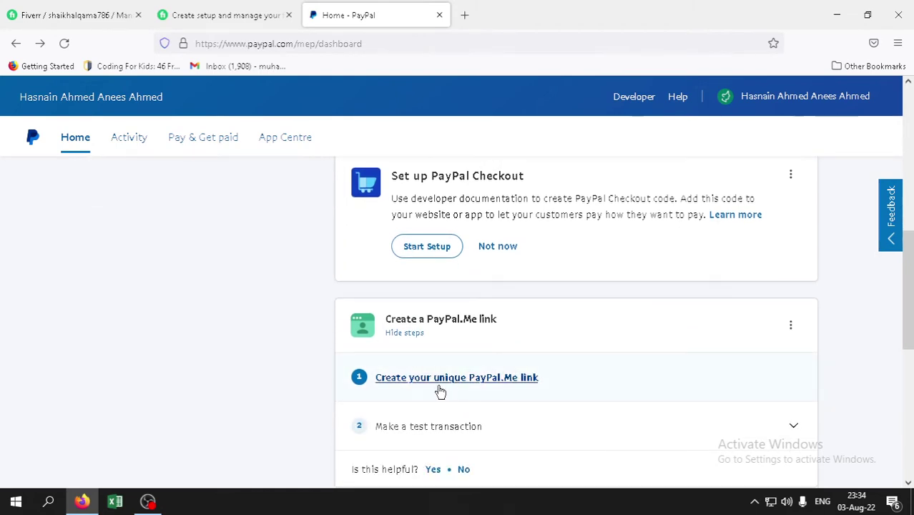
scroll(524, 390, "up", 8)
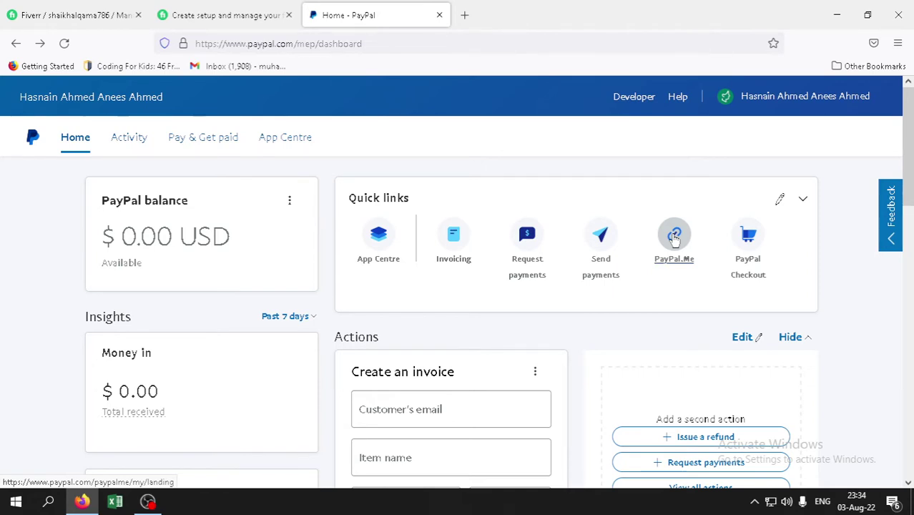
left_click(674, 238)
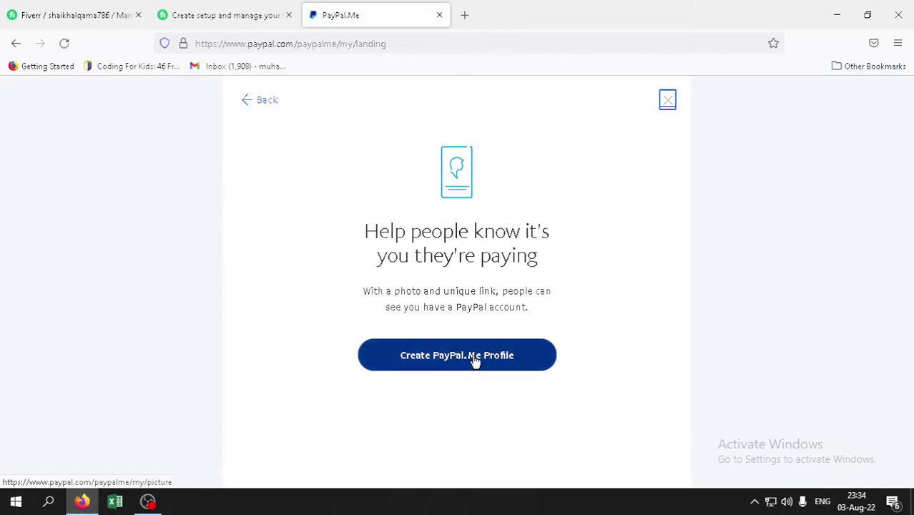
Create a PayPal.Me profile and save the jpg from the dec photos folder as its photo.
left_click(475, 361)
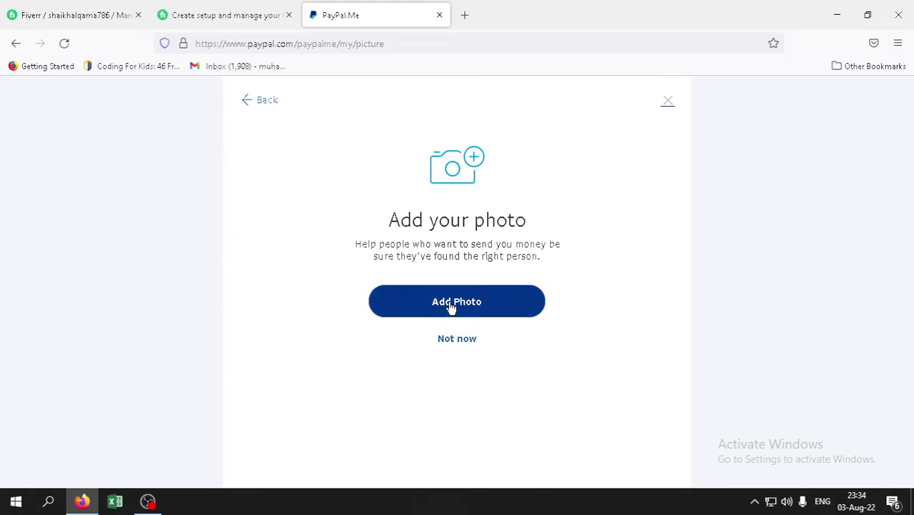
left_click(451, 306)
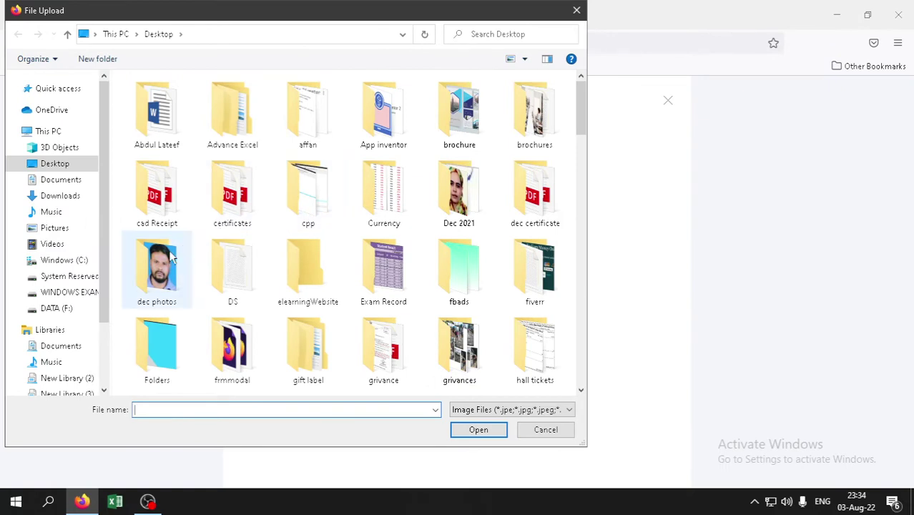
double_click(172, 258)
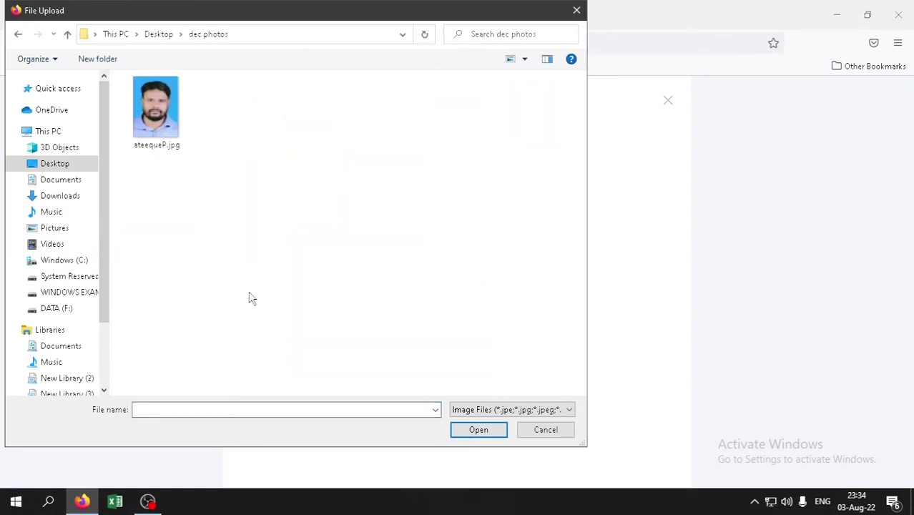
left_click(164, 120)
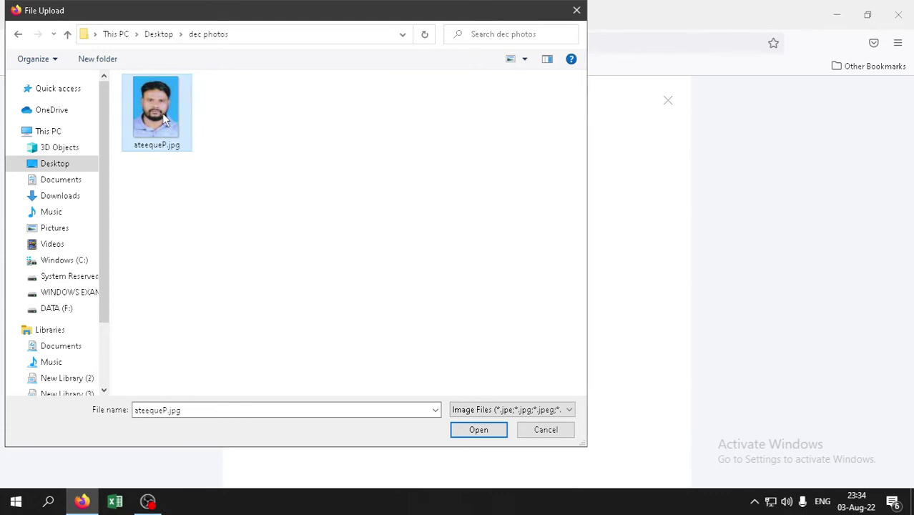
left_click(479, 430)
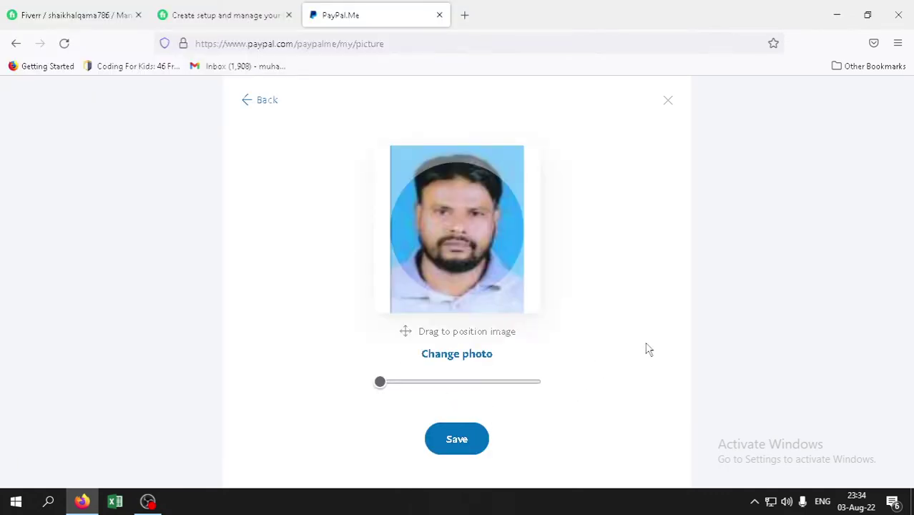
left_click(464, 439)
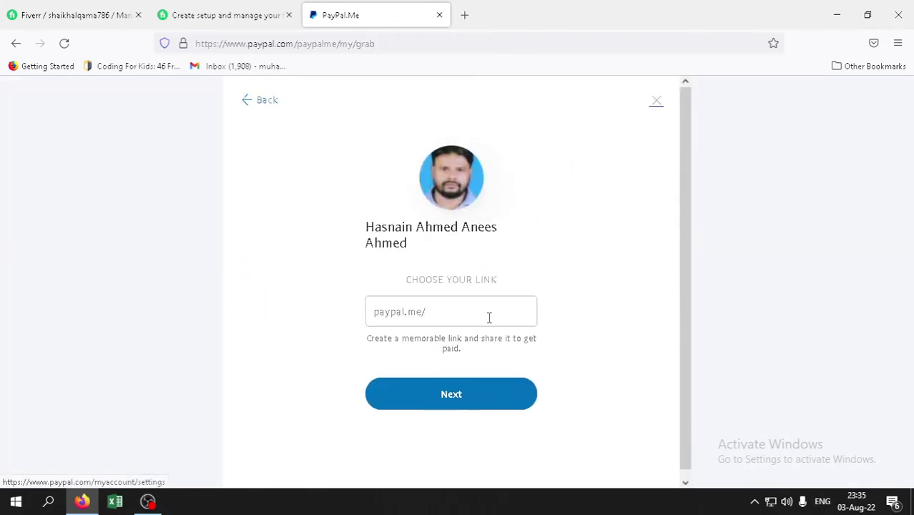
Try several paypal.me link names built from the user's name until one shows It's available!
left_click(484, 316)
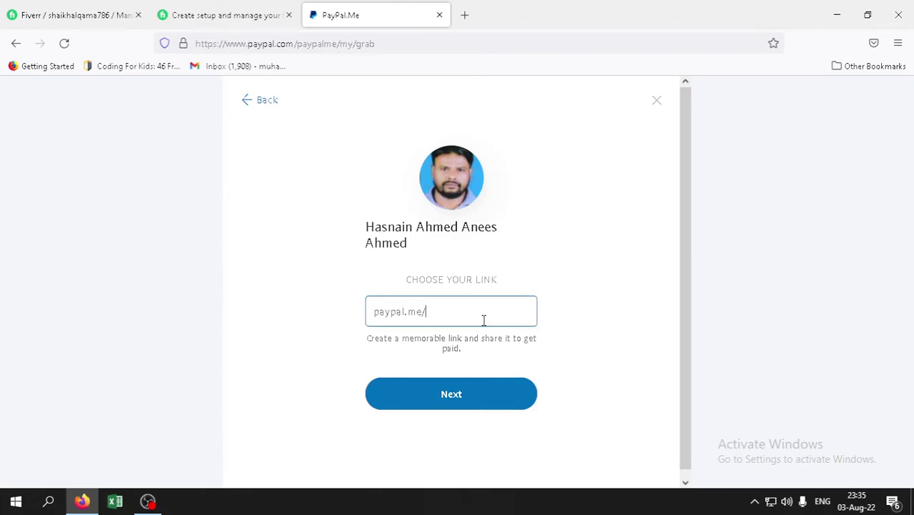
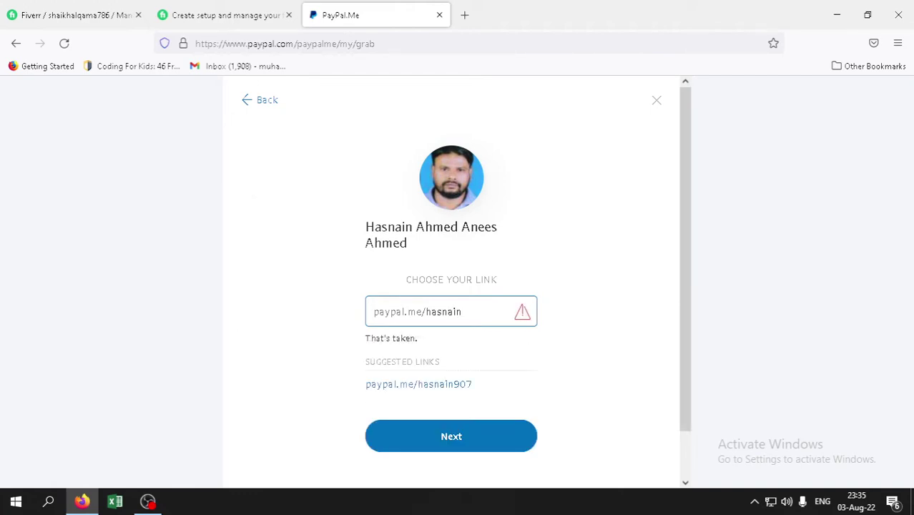
type("123")
key("BackSpace")
key("BackSpace")
key("BackSpace")
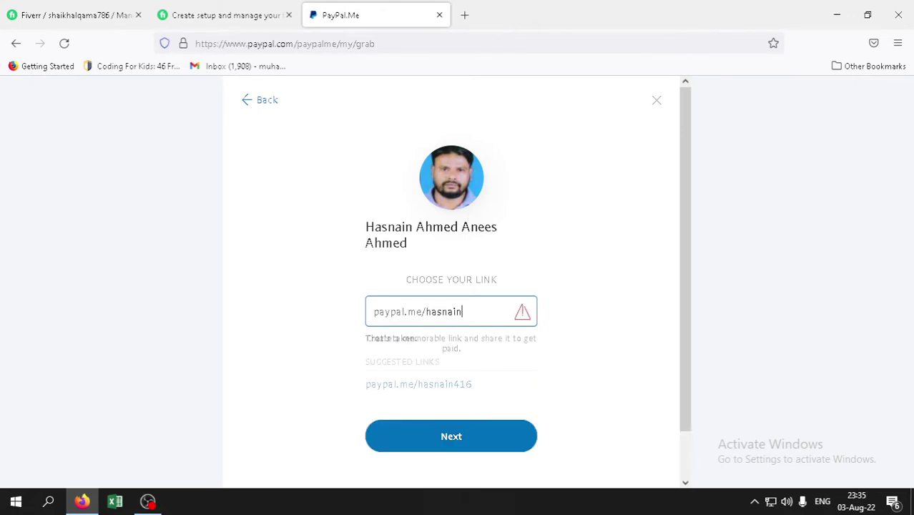
type("111")
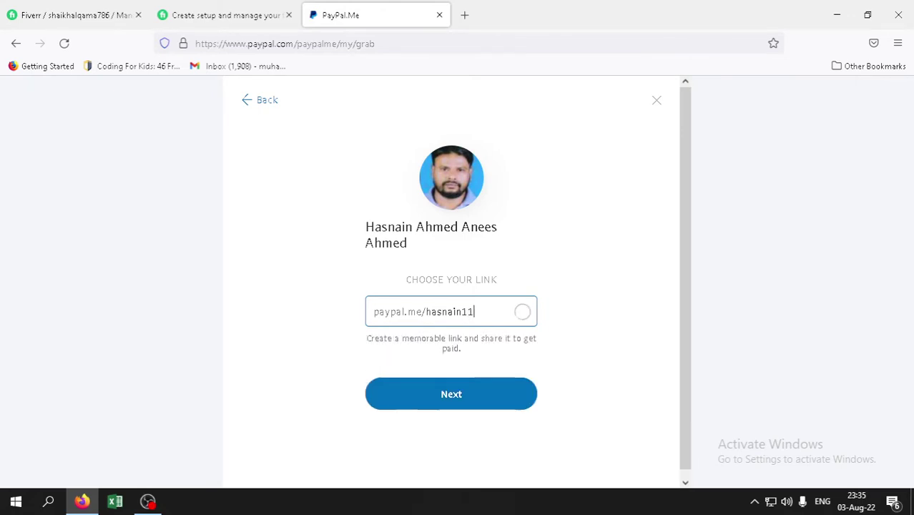
key("BackSpace")
key("BackSpace")
key("BackSpace")
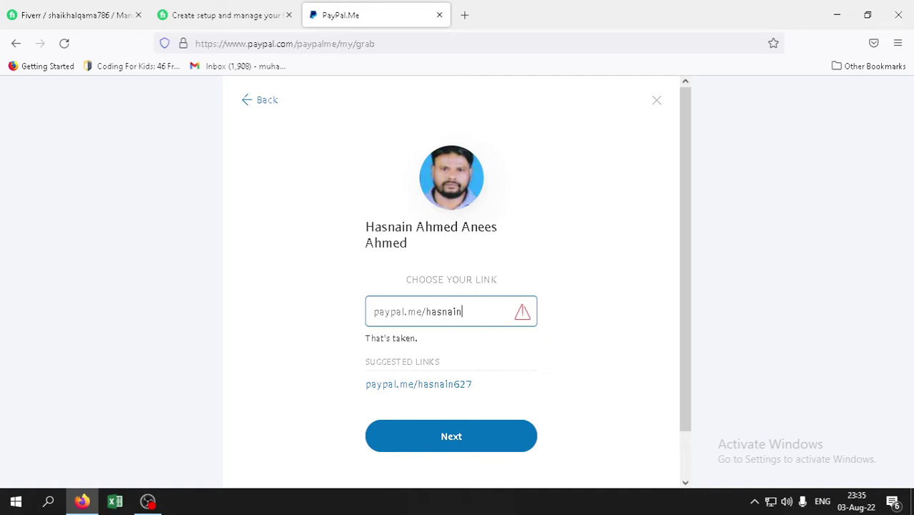
type("saifi")
key("BackSpace")
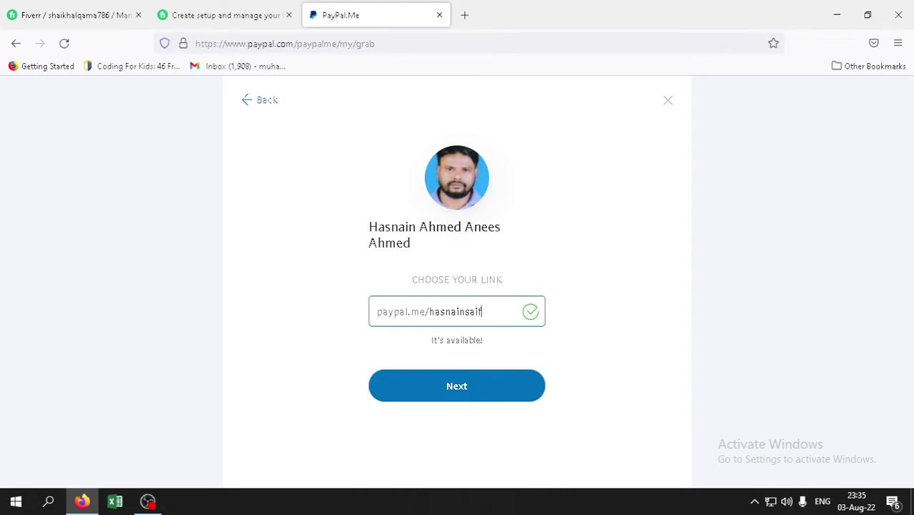
Agree to share the profile details, create the PayPal.Me profile, and continue to My Profile settings.
left_click(491, 389)
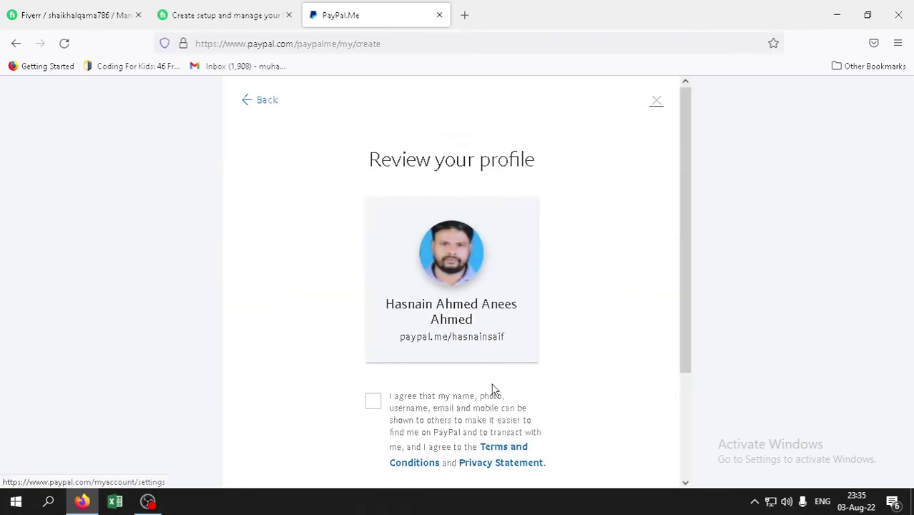
scroll(458, 372, "down", 2)
left_click(374, 268)
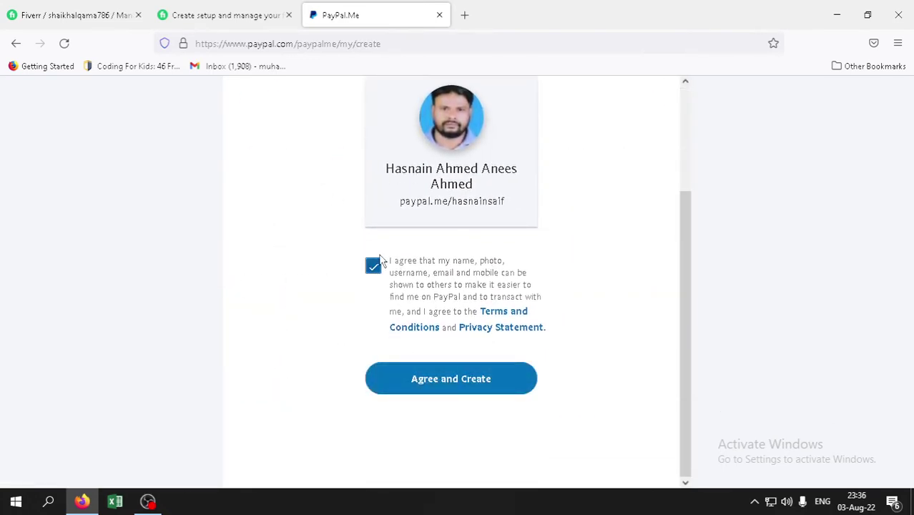
left_click(493, 373)
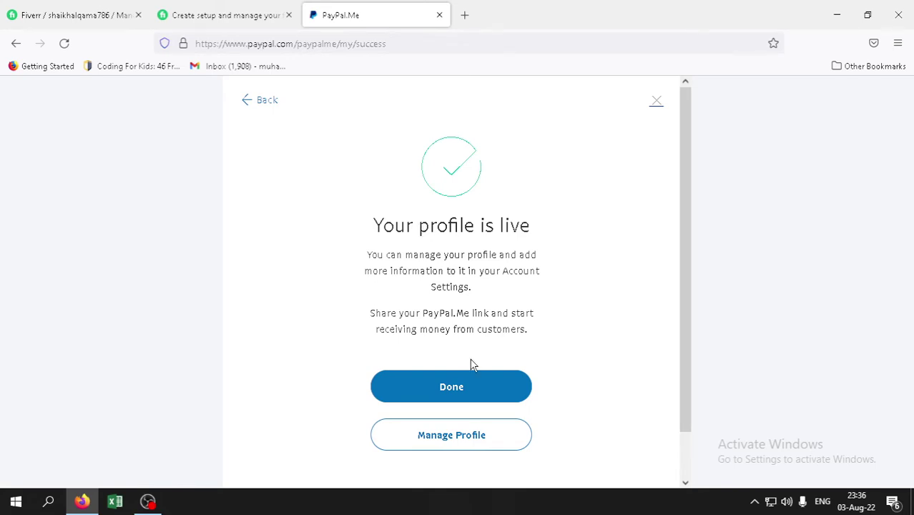
left_click(475, 393)
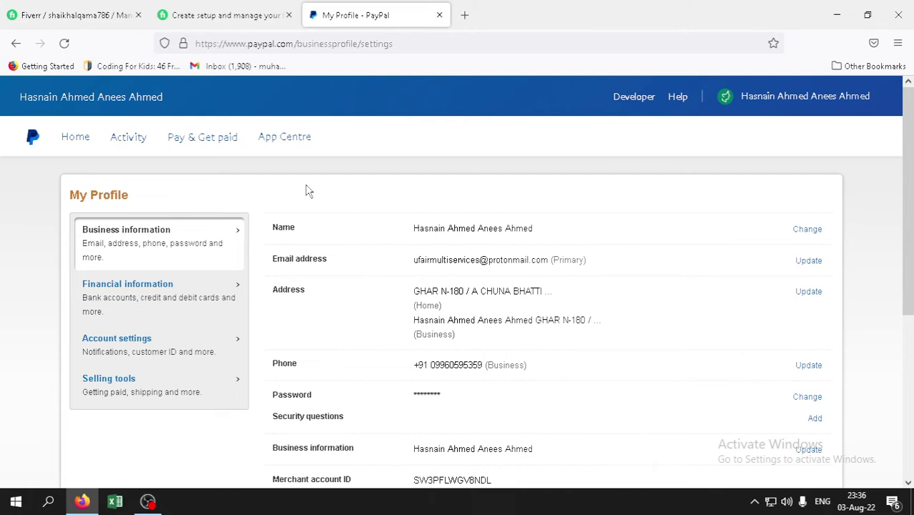
Review the My Profile details, briefly select the account e-mail, then return to the Home dashboard.
scroll(411, 357, "down", 4)
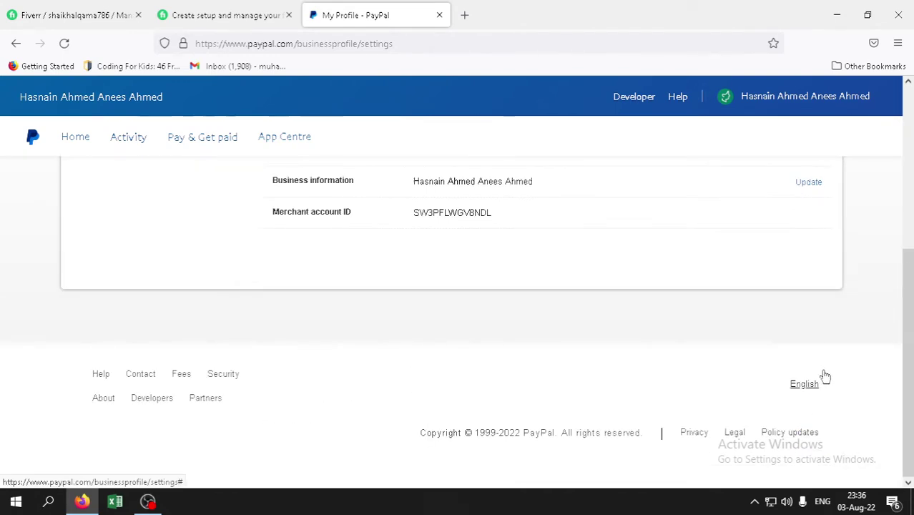
scroll(496, 394, "up", 4)
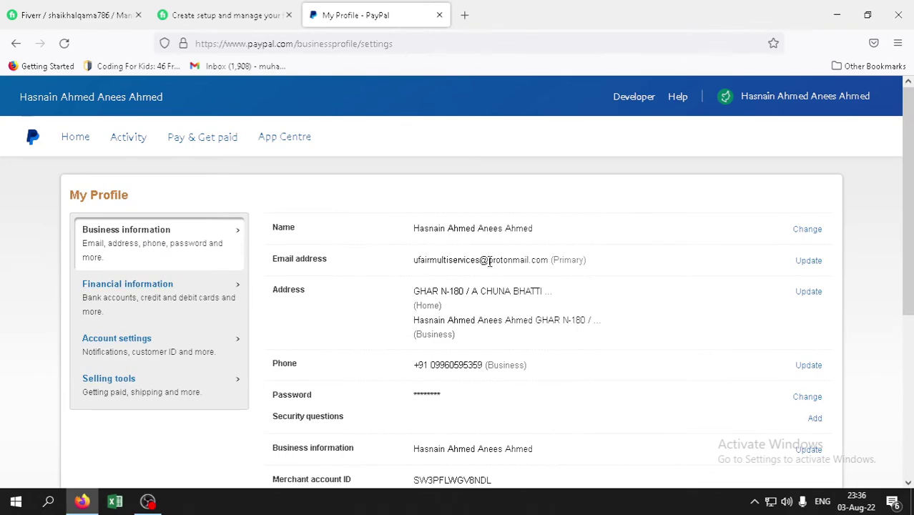
left_click_drag(418, 260, 563, 259)
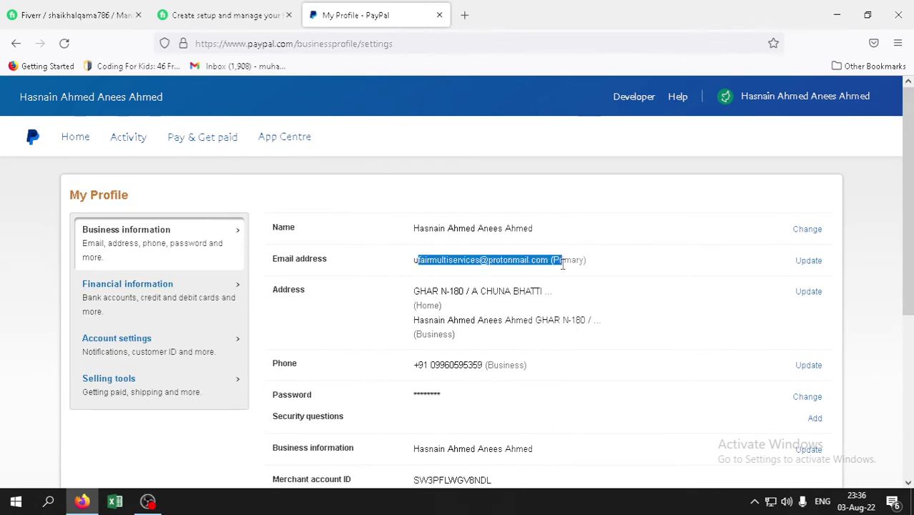
scroll(467, 272, "down", 4)
scroll(467, 313, "up", 4)
left_click(534, 267)
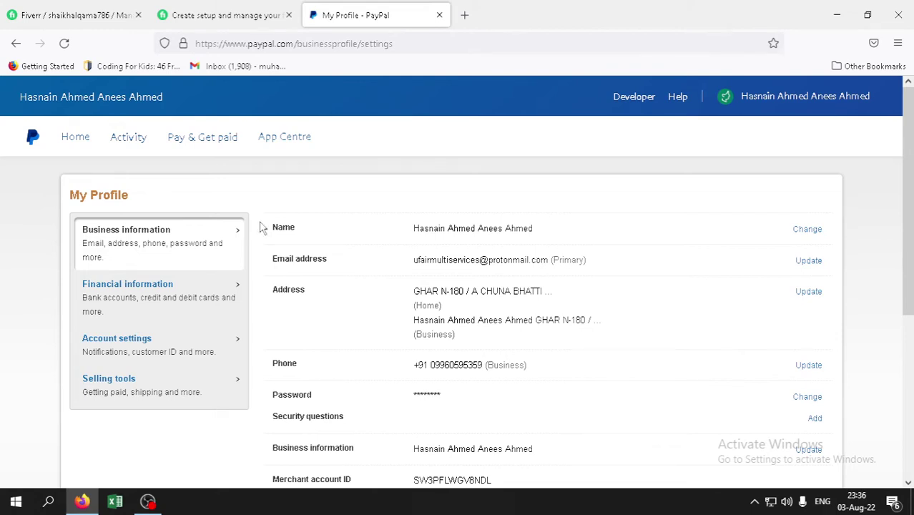
left_click(74, 142)
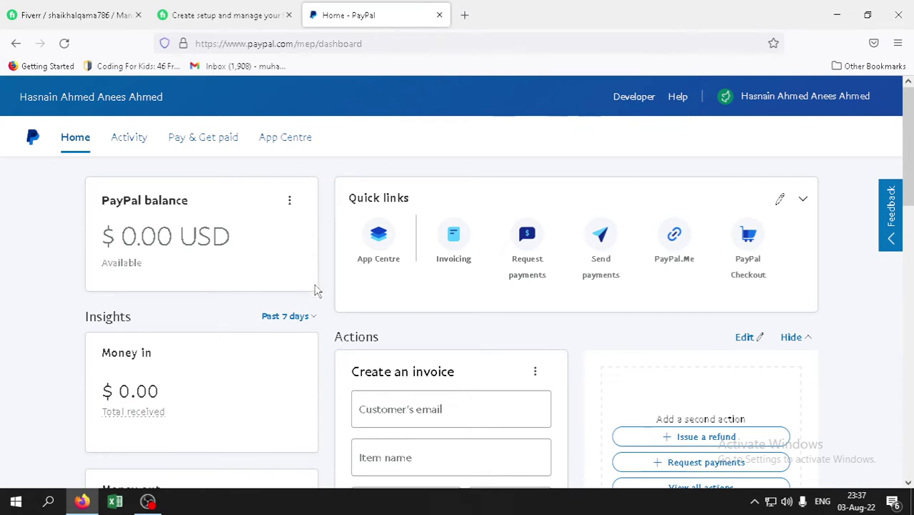
scroll(315, 292, "down", 2)
Open the PayPal.Me profile in a new tab from the Setup link, select the username, then close it.
scroll(422, 353, "down", 2)
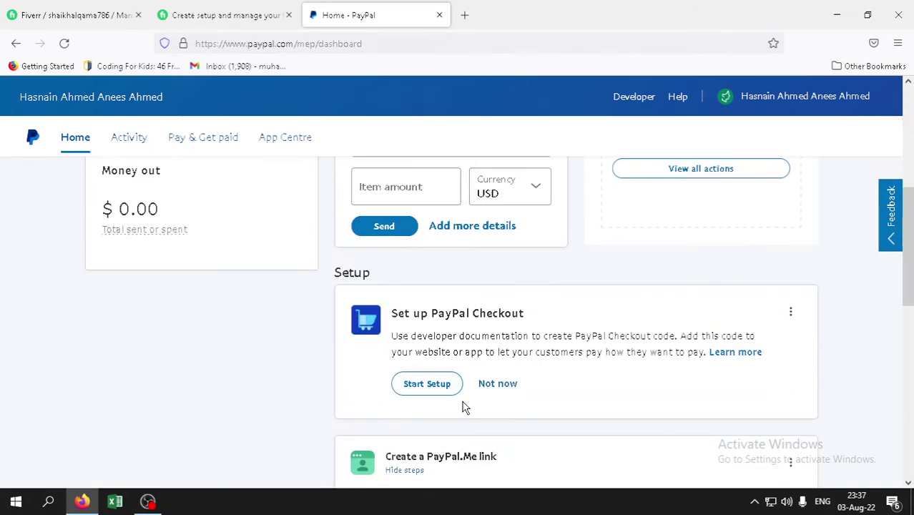
scroll(464, 405, "down", 2)
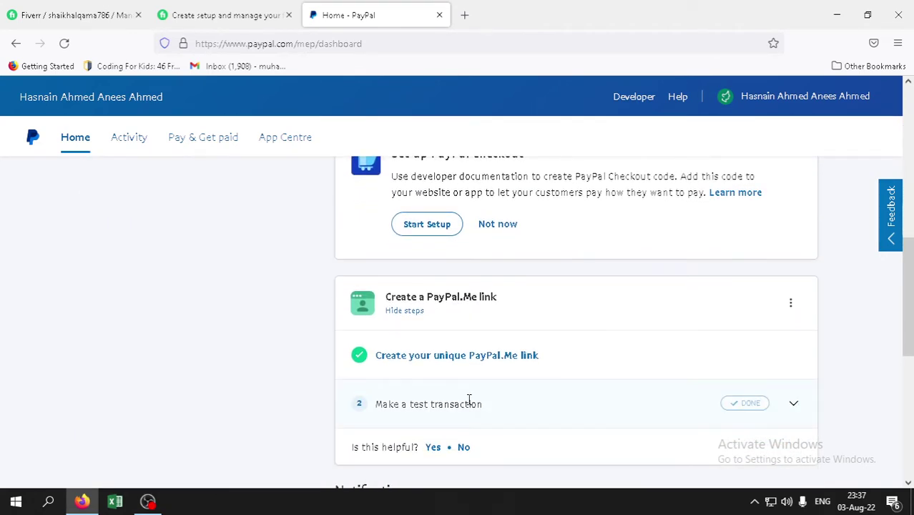
left_click(445, 359)
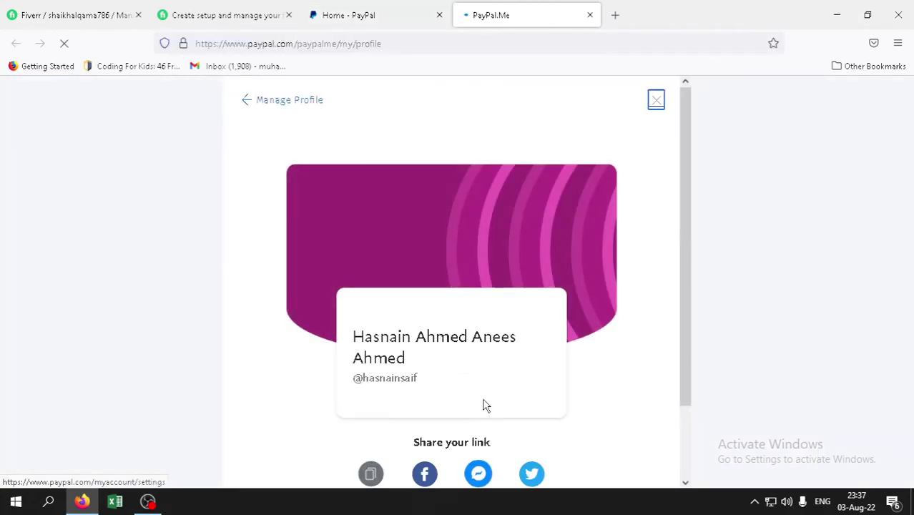
scroll(479, 400, "down", 1)
left_click_drag(359, 298, 506, 312)
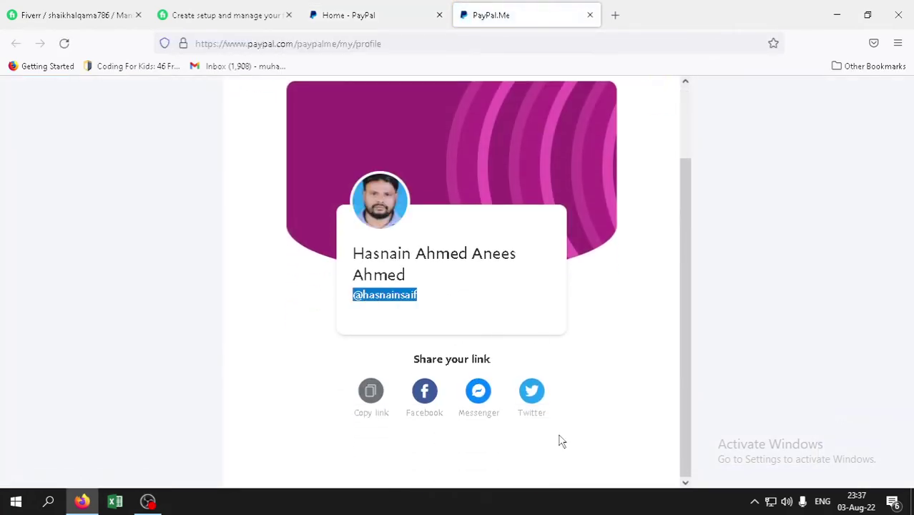
left_click(590, 15)
Reopen the PayPal.Me profile in a new tab from the 'Create your unique PayPal.Me link' entry.
scroll(235, 298, "down", 10)
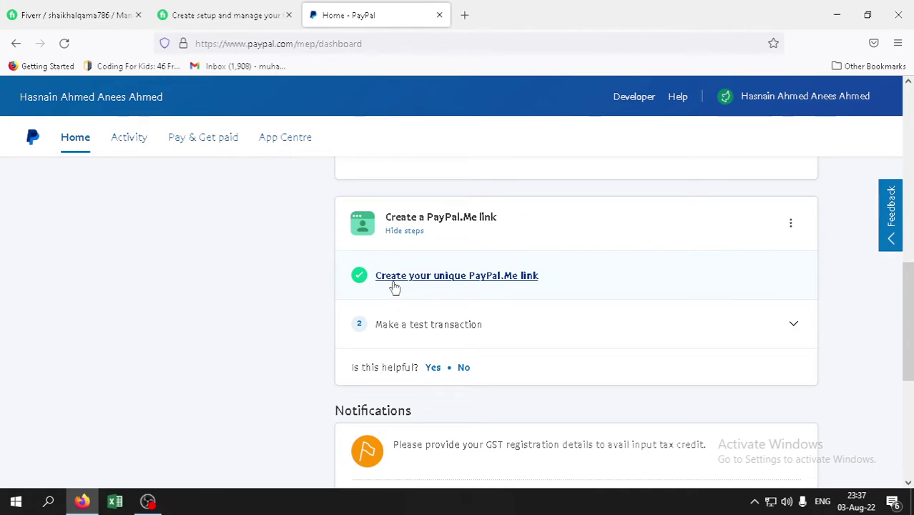
scroll(436, 336, "up", 10)
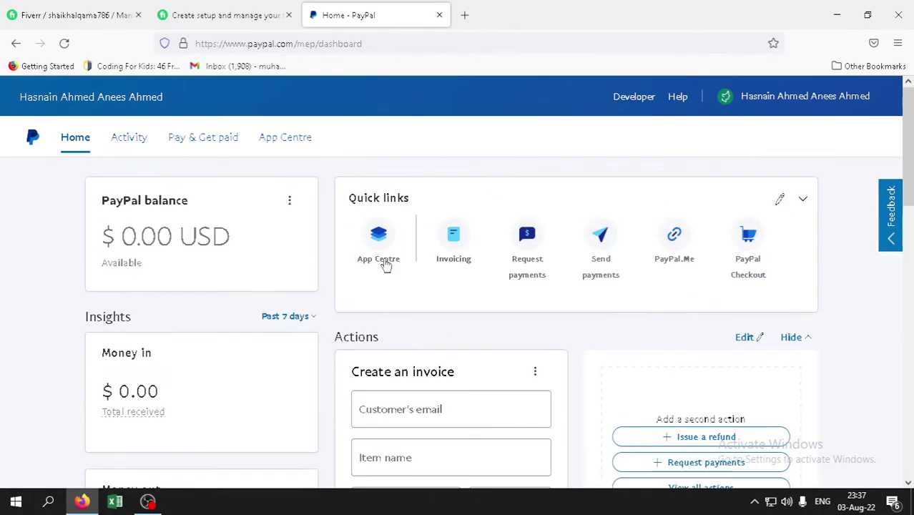
scroll(445, 350, "down", 10)
scroll(306, 351, "up", 10)
scroll(551, 337, "down", 10)
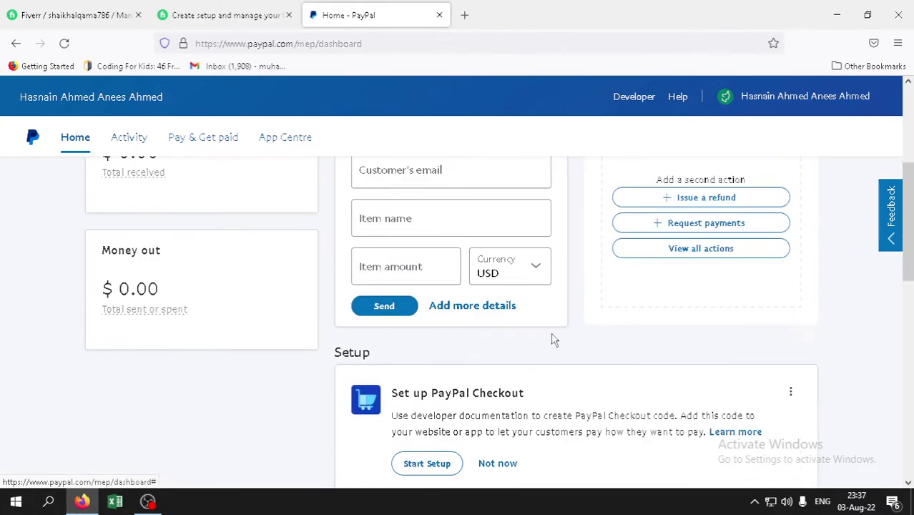
left_click(464, 357)
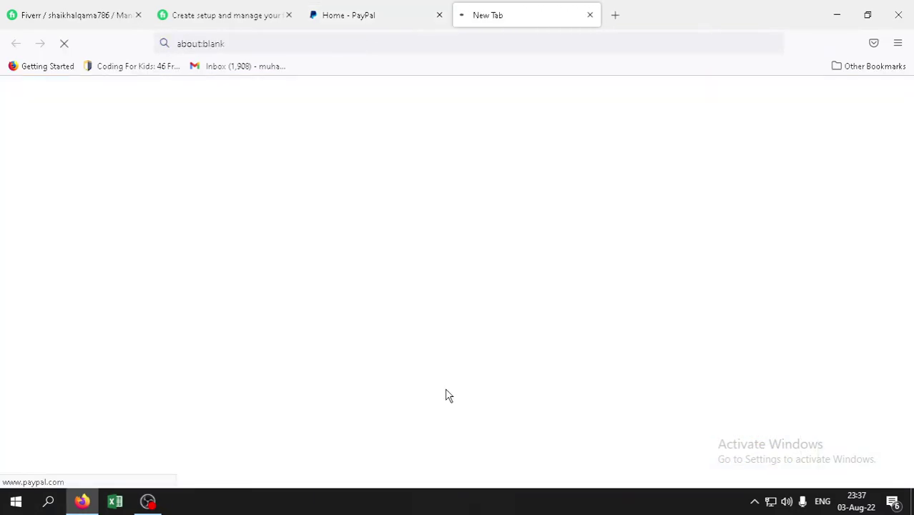
scroll(429, 358, "down", 2)
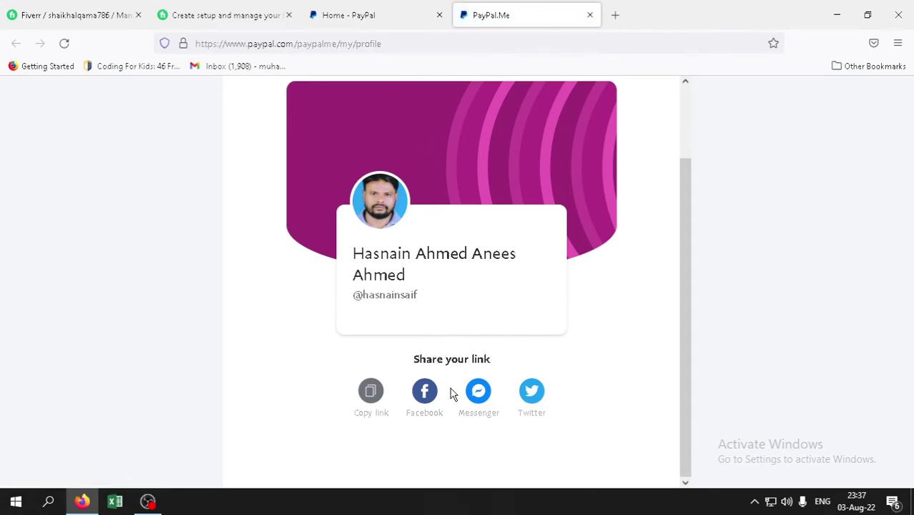
Copy the PayPal.Me link and load it in a new browser tab.
left_click(373, 392)
left_click(616, 15)
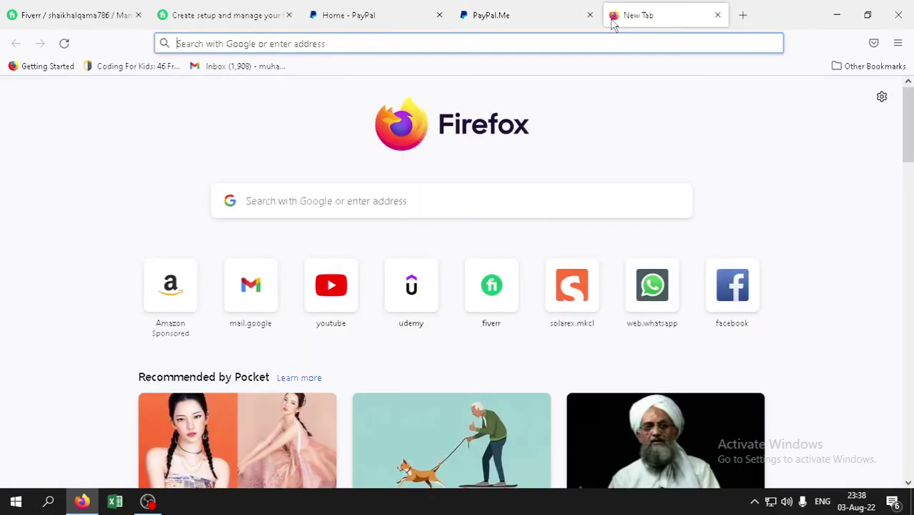
key("ctrl+v")
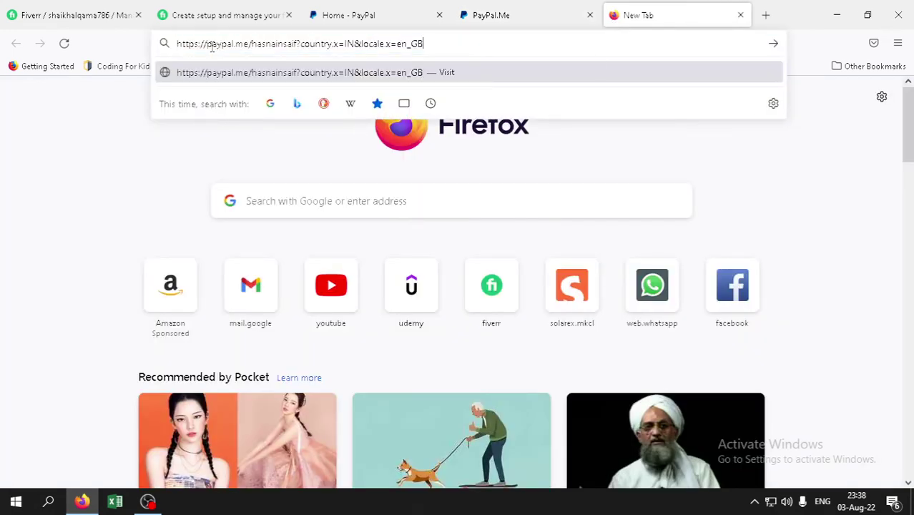
left_click_drag(208, 44, 296, 47)
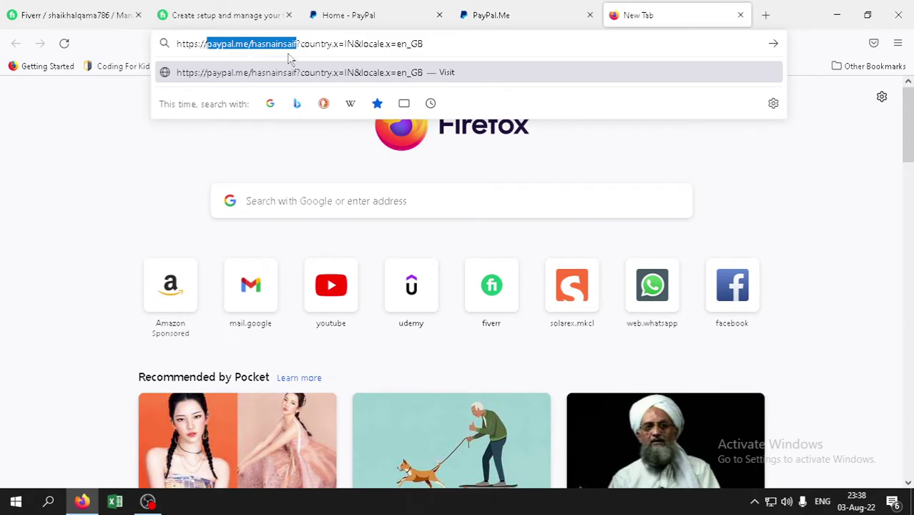
key("Return")
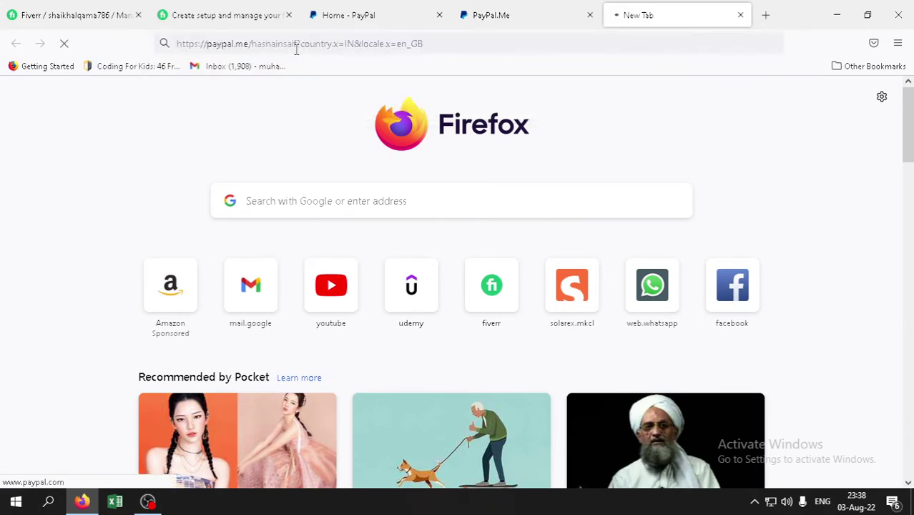
scroll(405, 356, "down", 3)
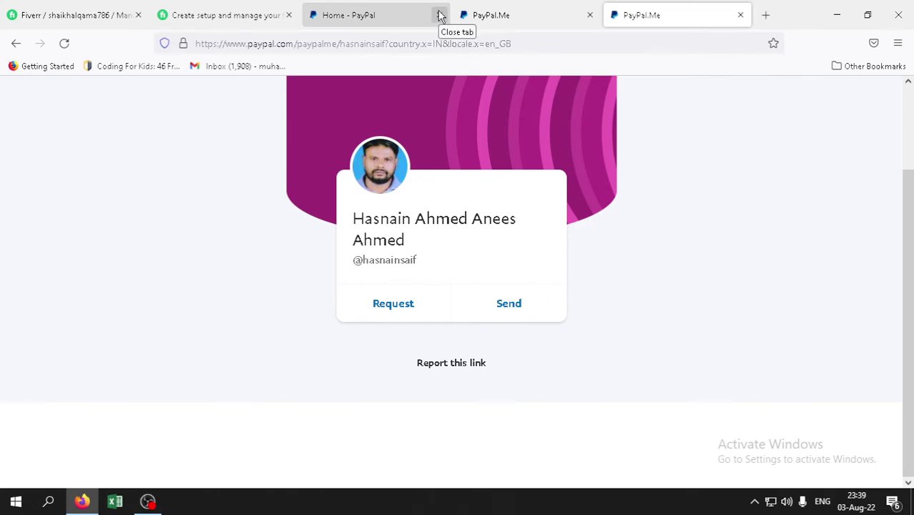
Close the Home - PayPal tab and both duplicate PayPal.Me tabs.
left_click(439, 15)
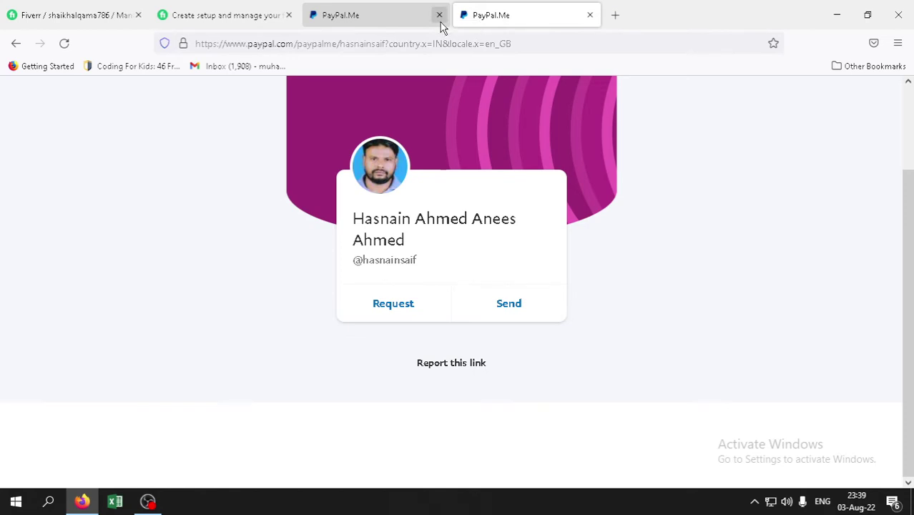
left_click(439, 16)
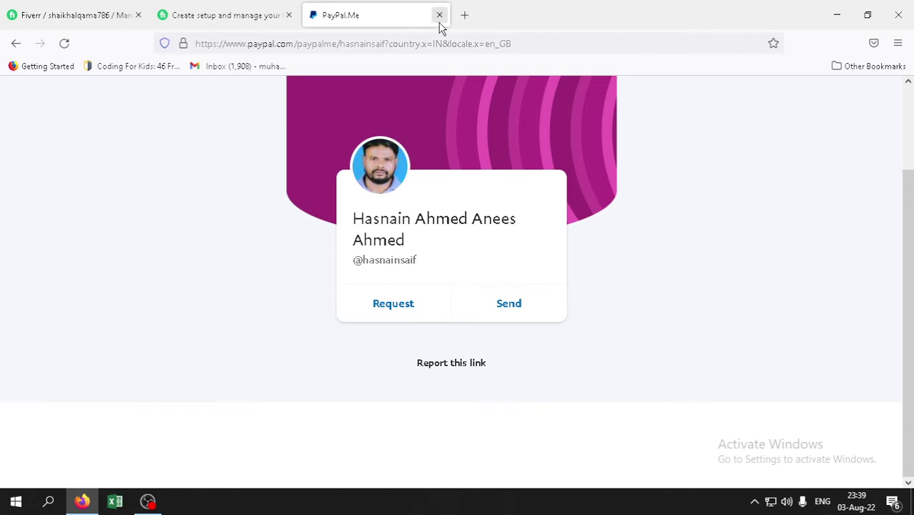
left_click(439, 17)
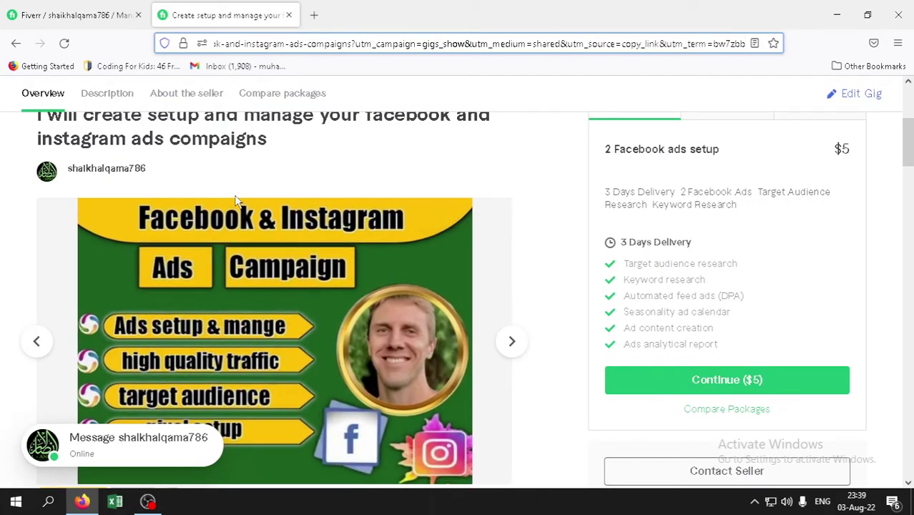
scroll(237, 201, "up", 4)
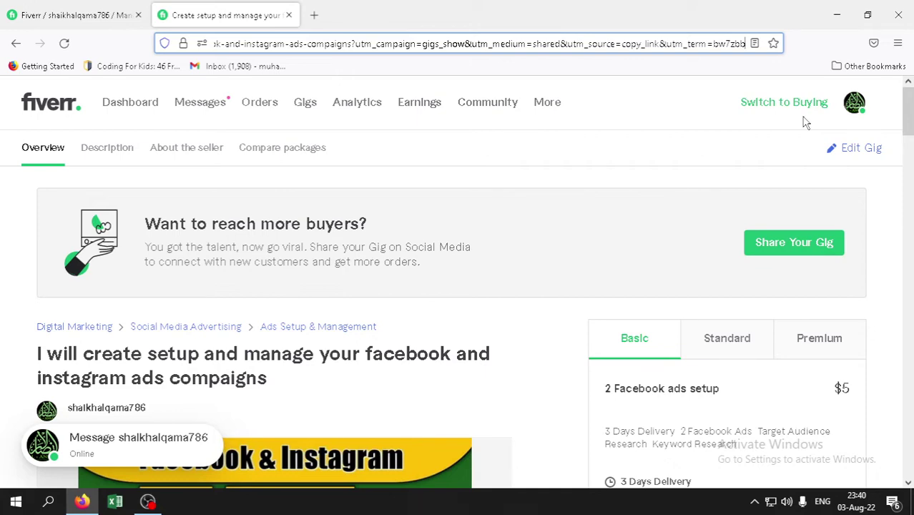
scroll(372, 197, "down", 10)
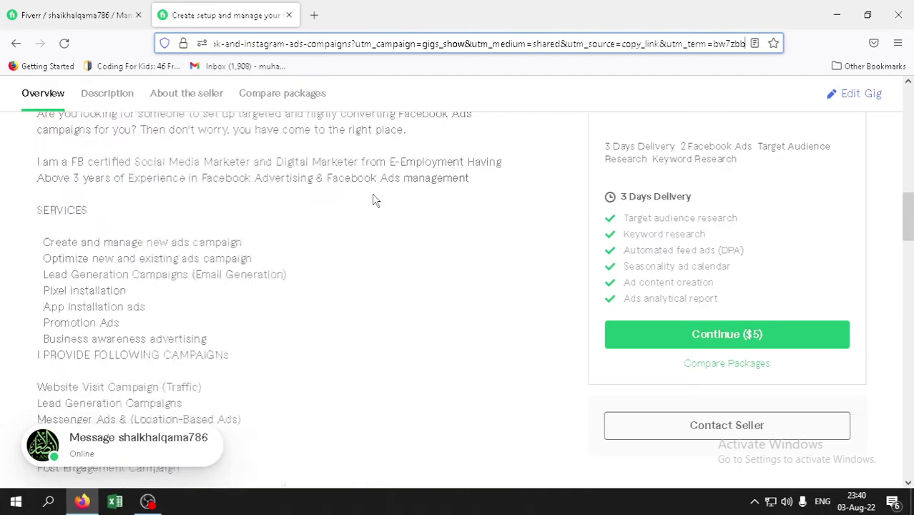
scroll(379, 200, "down", 15)
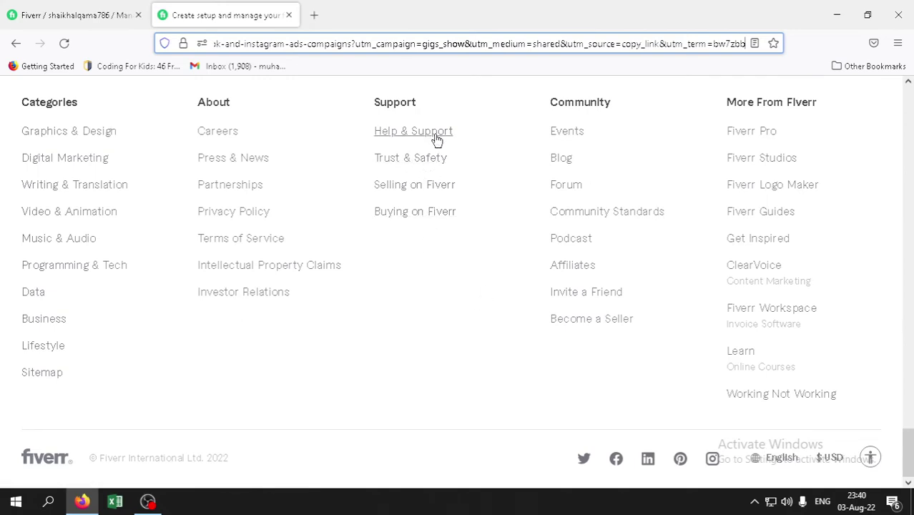
Open the Fiverr help centre and switch its topics from Buyers to Sellers.
left_click(433, 135)
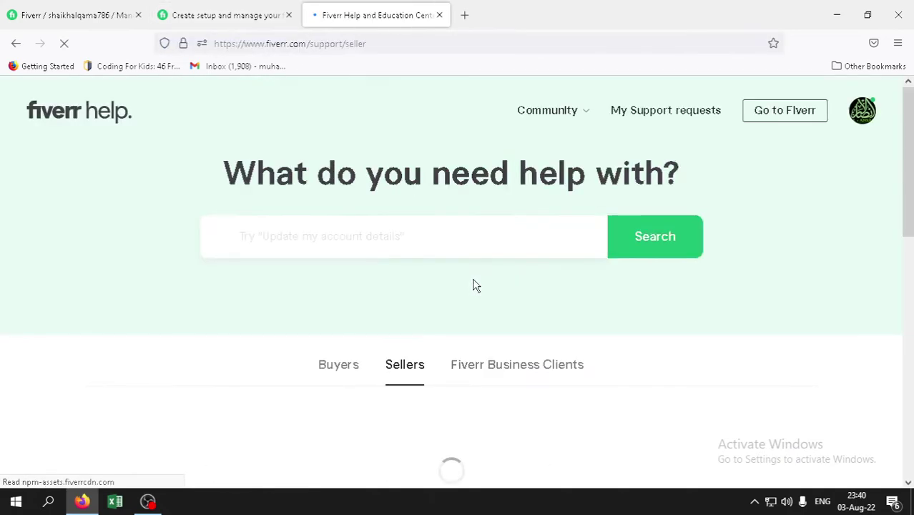
scroll(517, 288, "down", 3)
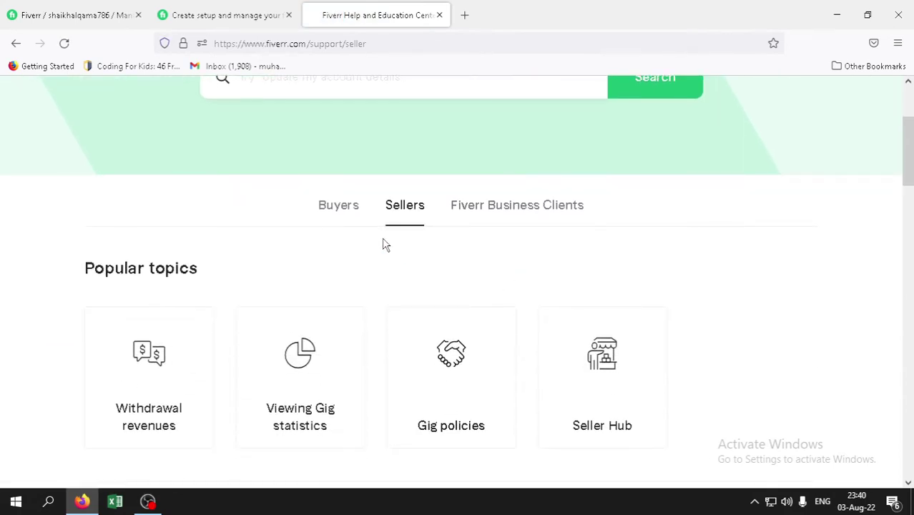
left_click(334, 207)
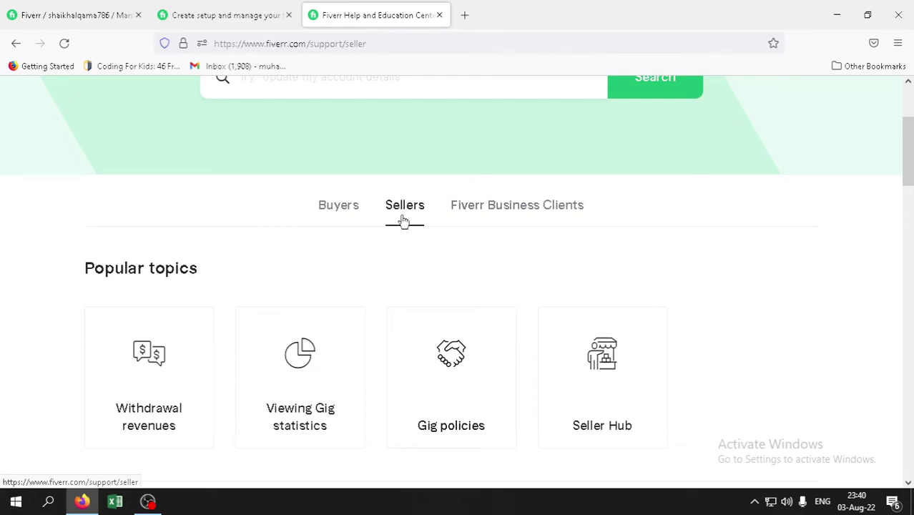
left_click(339, 215)
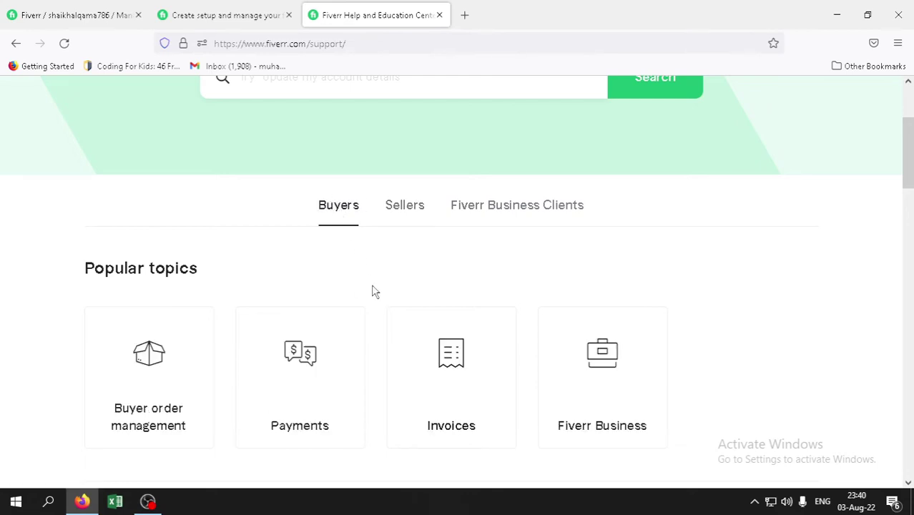
left_click(402, 229)
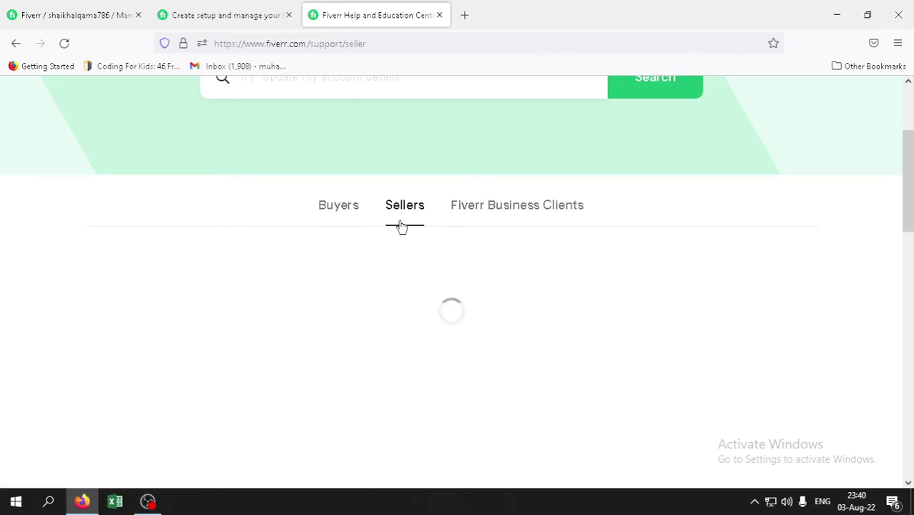
scroll(436, 292, "down", 2)
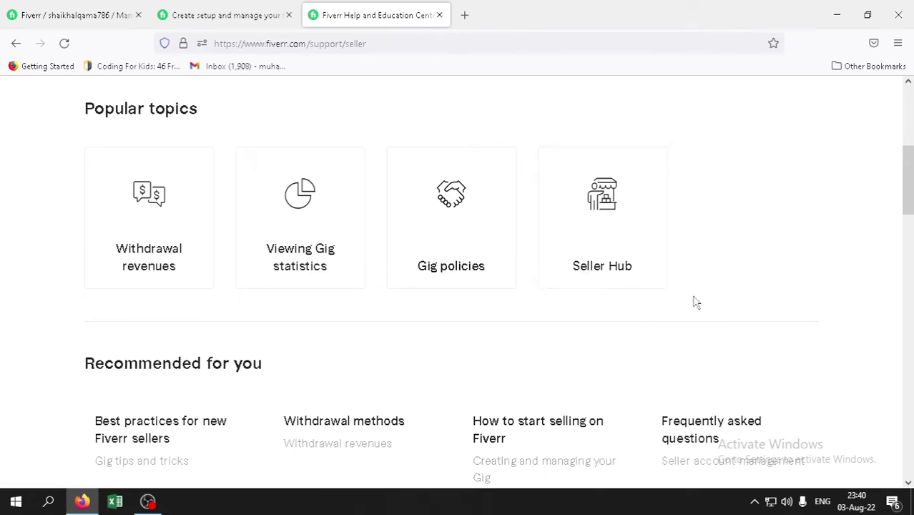
Open the Seller Hub help page and scroll through its seller articles.
left_click(618, 279)
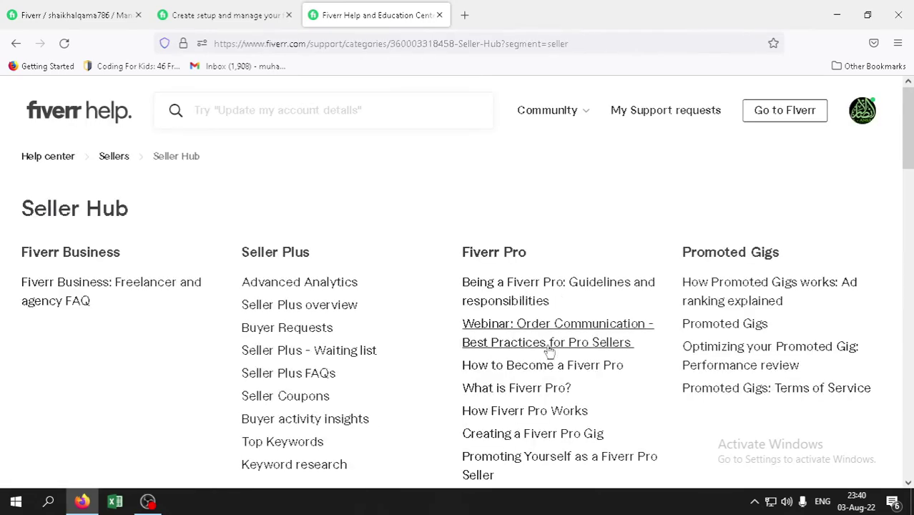
scroll(553, 341, "down", 6)
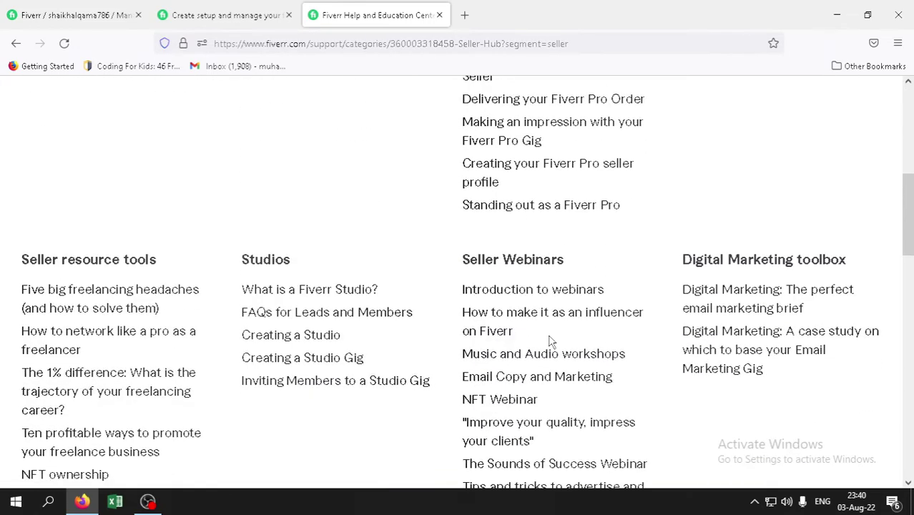
scroll(552, 337, "down", 8)
scroll(553, 338, "up", 12)
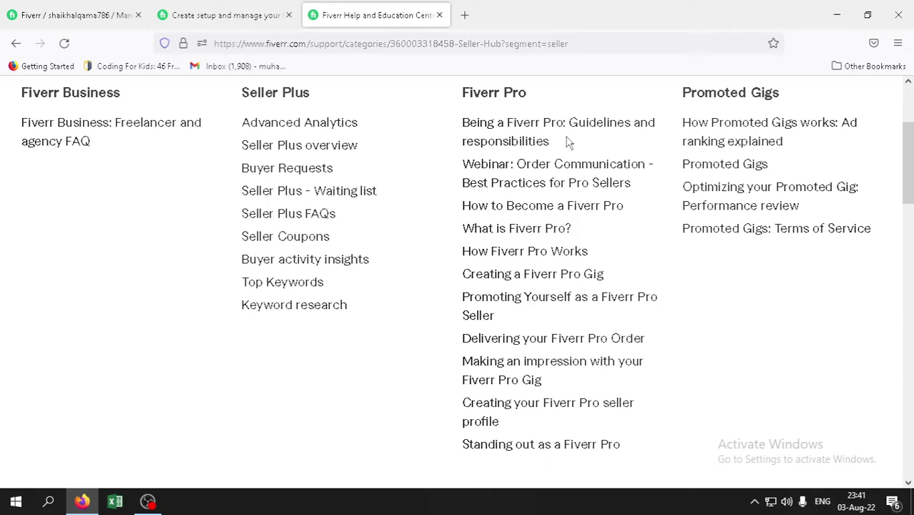
Read the Buyer Requests article, then return to Seller Hub and scroll to Still need help.
left_click(294, 169)
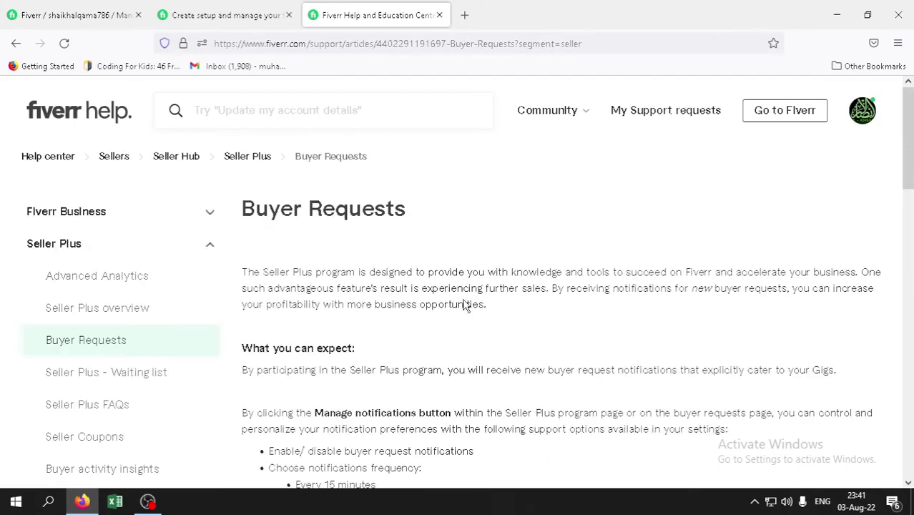
scroll(459, 309, "down", 4)
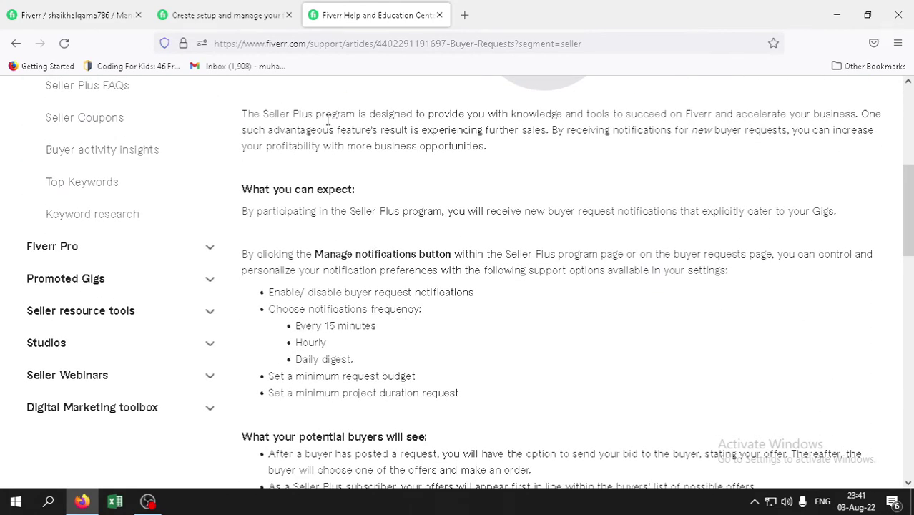
left_click(15, 44)
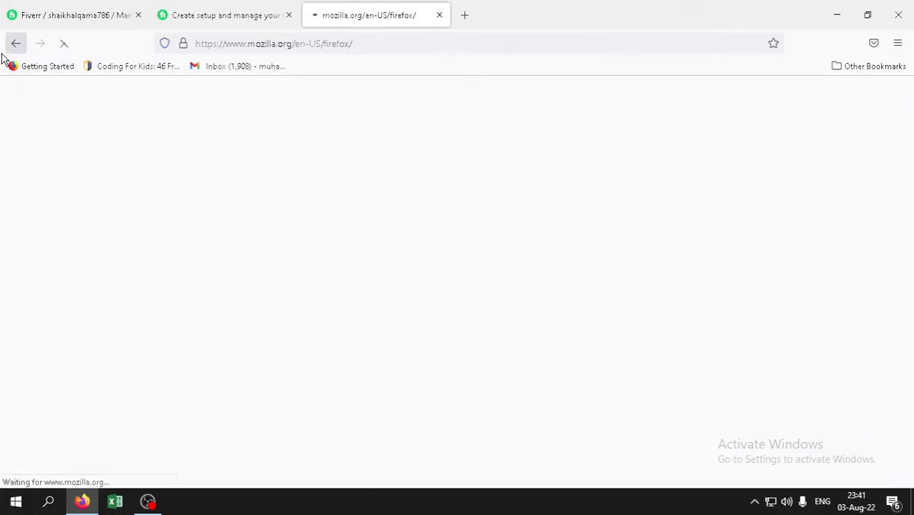
left_click(16, 44)
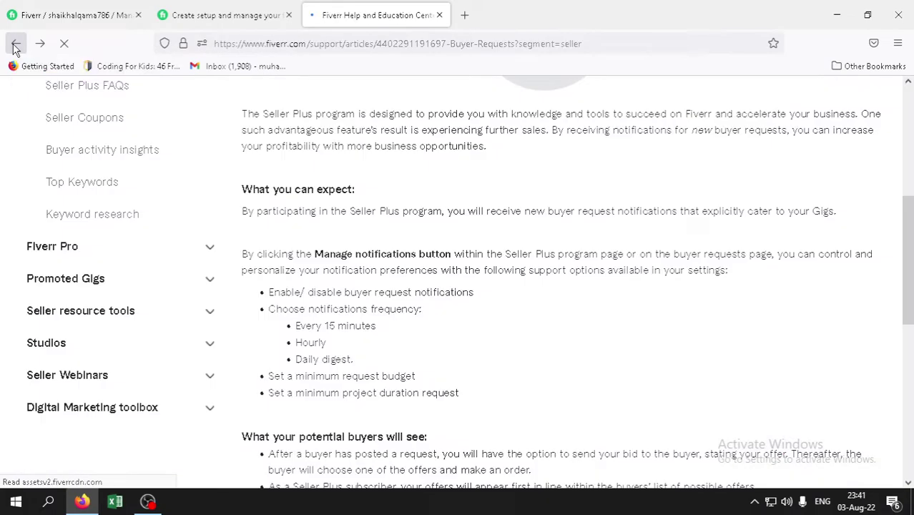
left_click(15, 44)
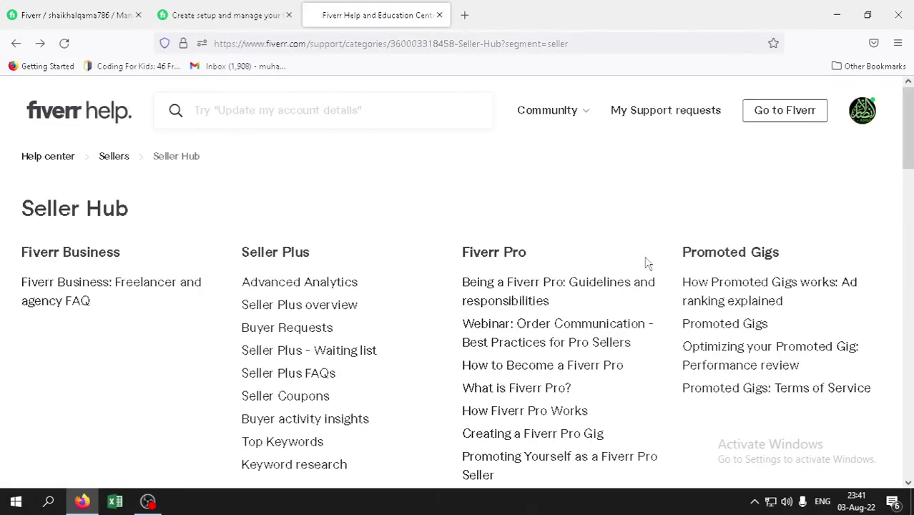
scroll(640, 267, "down", 15)
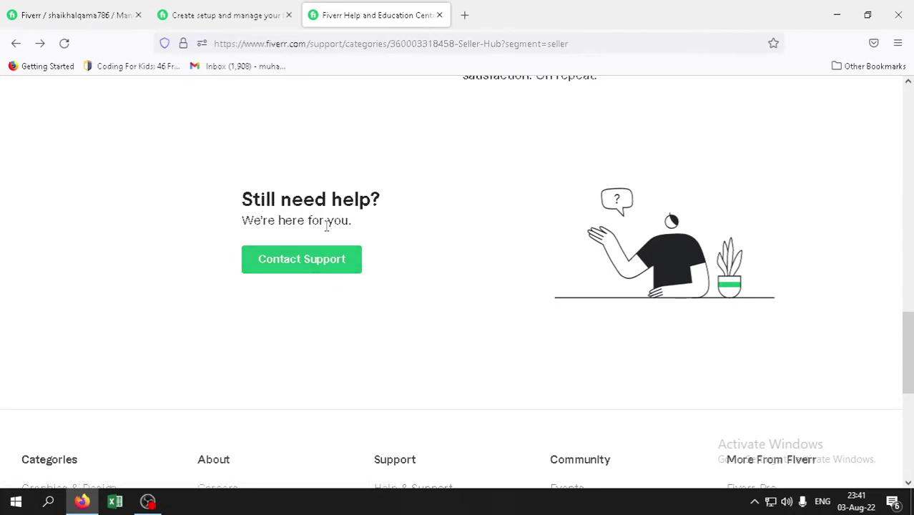
Start a support request and drill down through Selling on Fiverr › Gigs to Gig status.
left_click(306, 259)
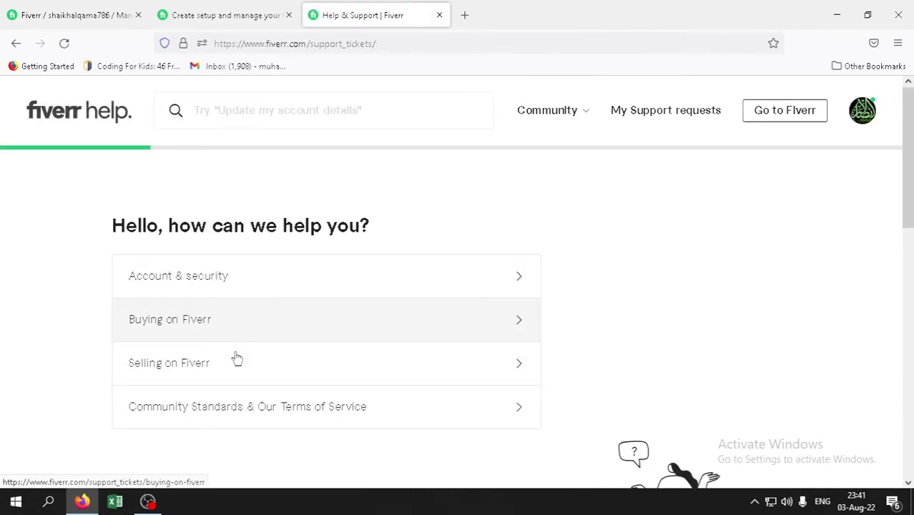
left_click(218, 371)
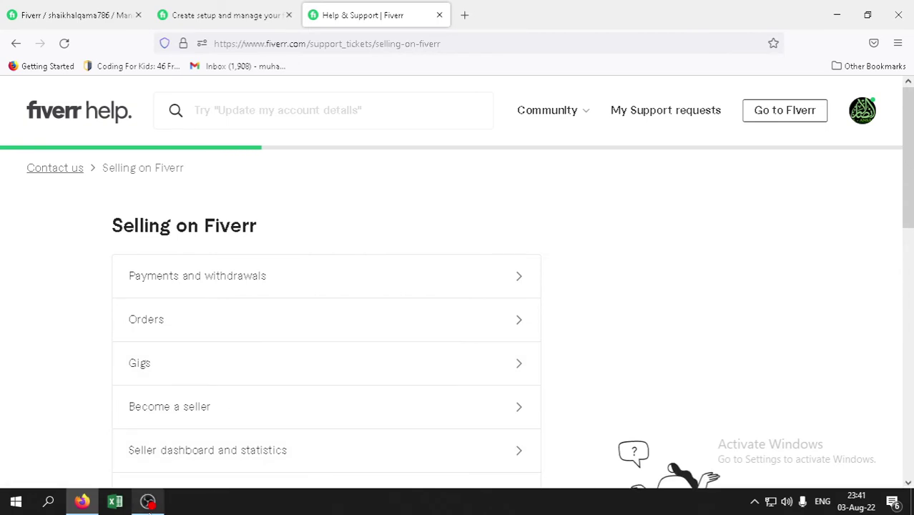
scroll(192, 371, "down", 2)
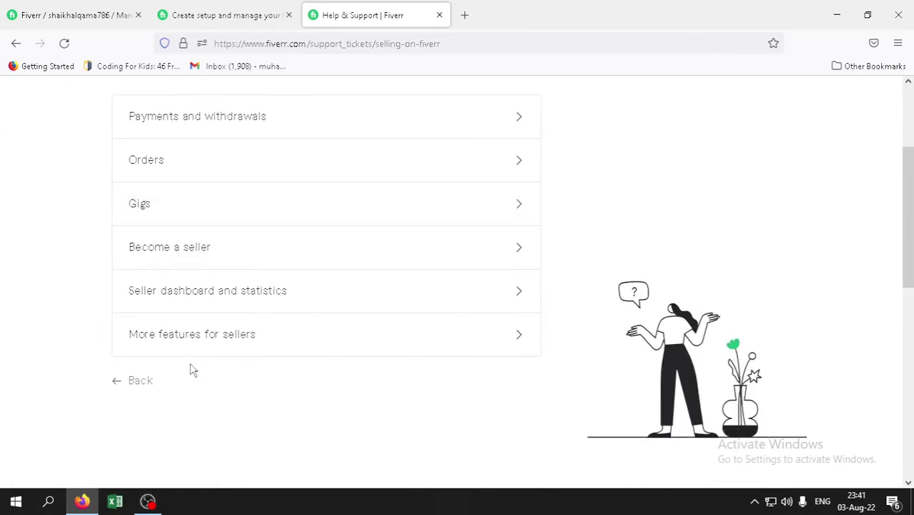
left_click(192, 207)
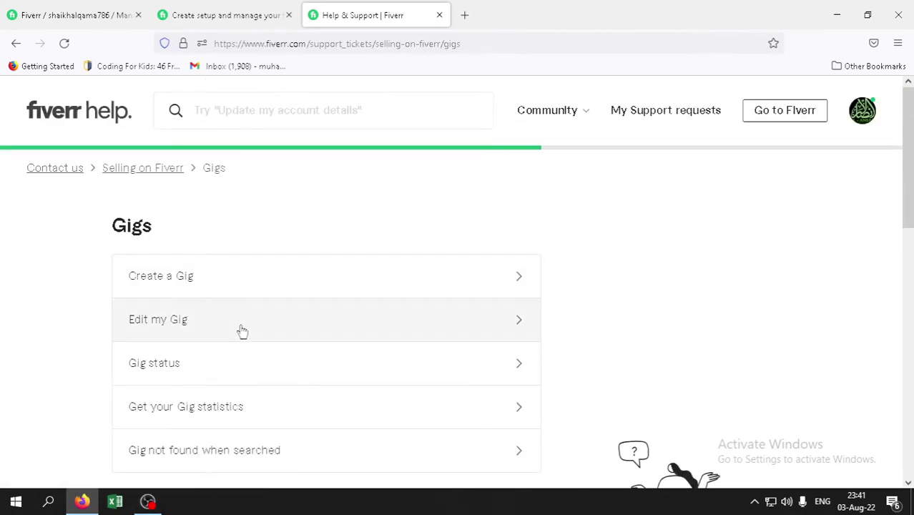
scroll(253, 295, "down", 2)
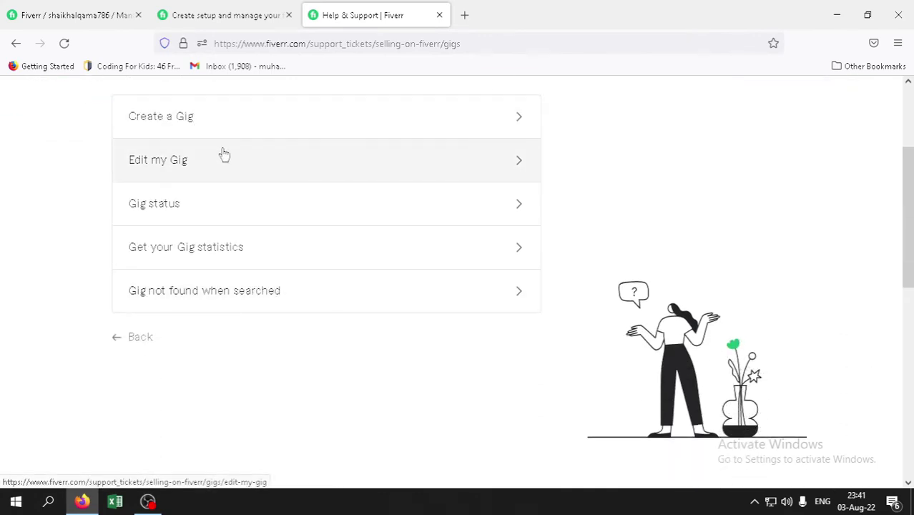
left_click(284, 226)
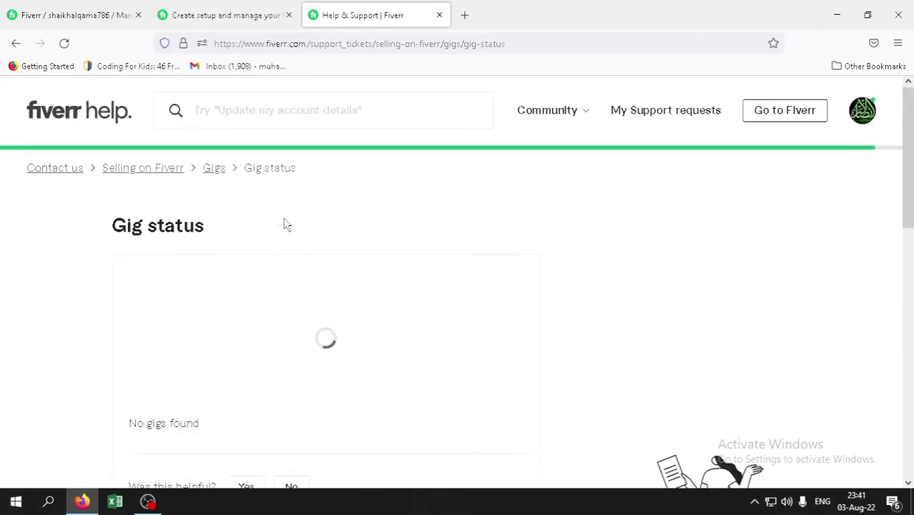
Expand the gig entry and highlight its Active status.
scroll(286, 225, "down", 1)
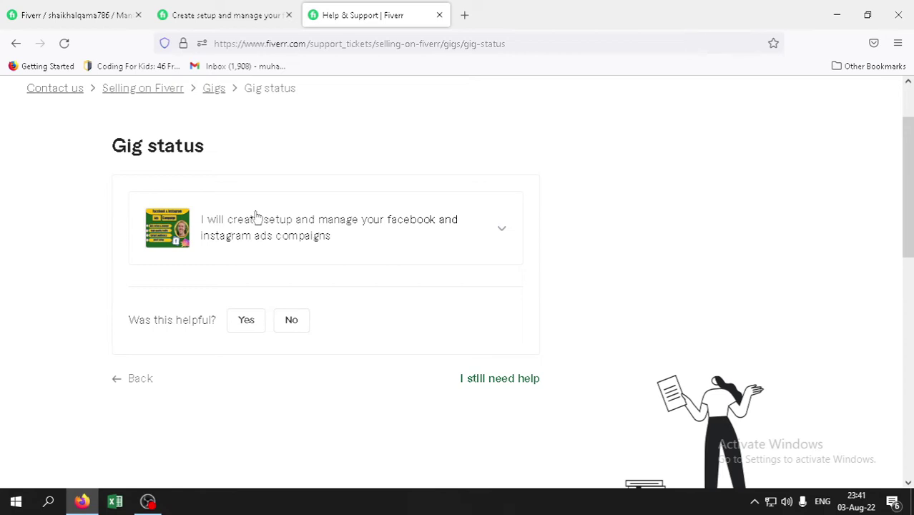
left_click(259, 246)
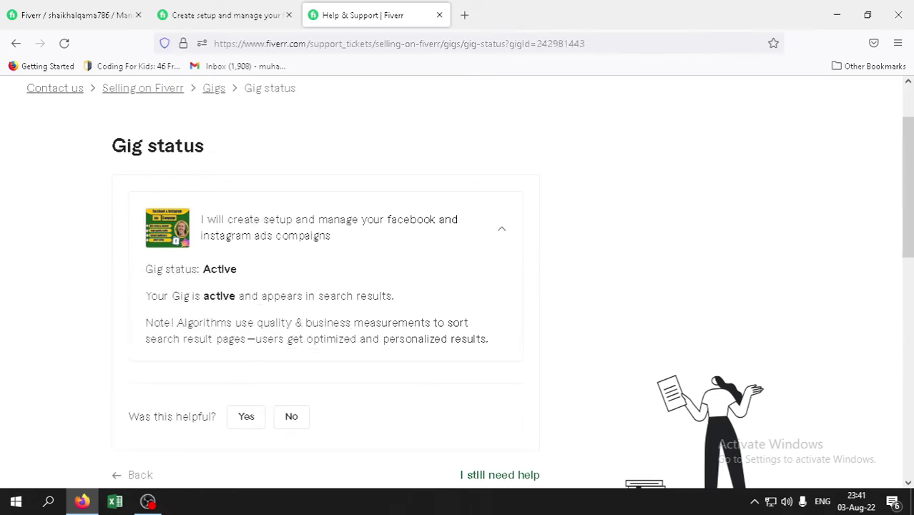
left_click_drag(197, 269, 281, 271)
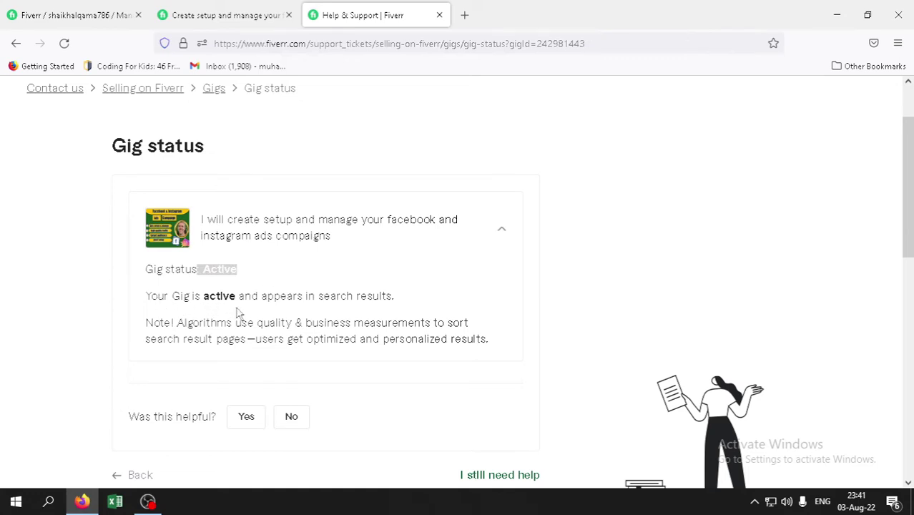
left_click_drag(209, 295, 237, 294)
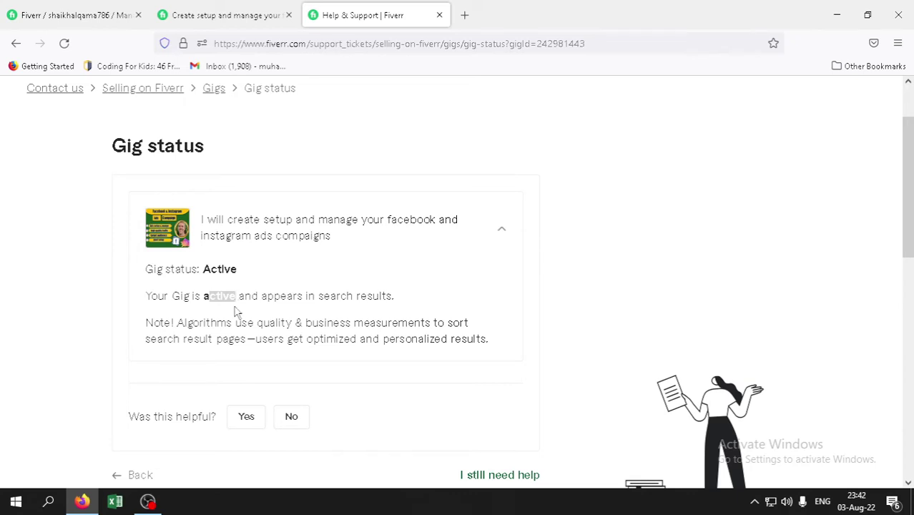
Answer No to 'Was this helpful?', choose Other reason, and send 'I'm not satisfied'.
scroll(354, 289, "down", 2)
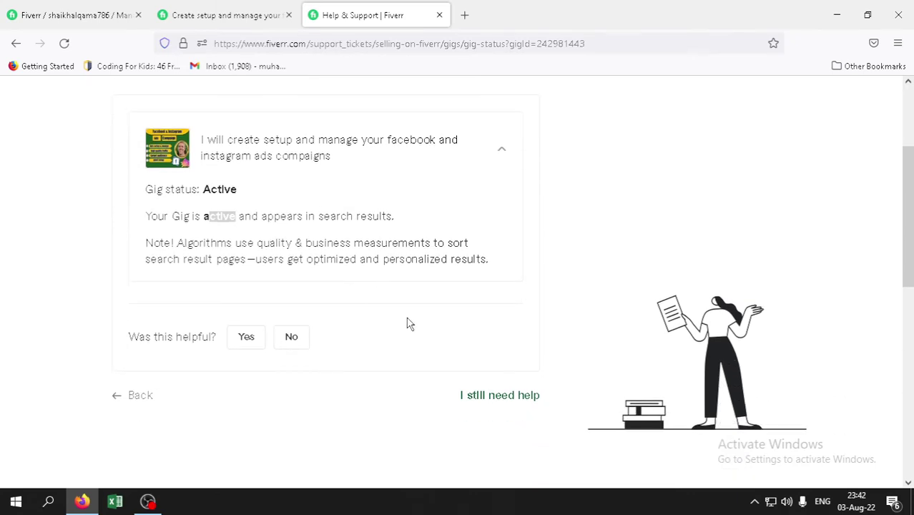
left_click_drag(131, 340, 252, 380)
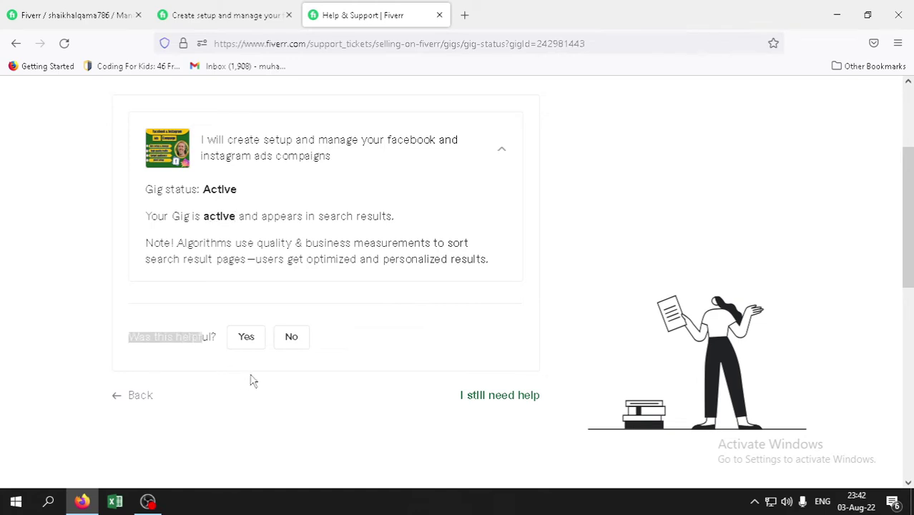
left_click(291, 336)
scroll(242, 335, "down", 2)
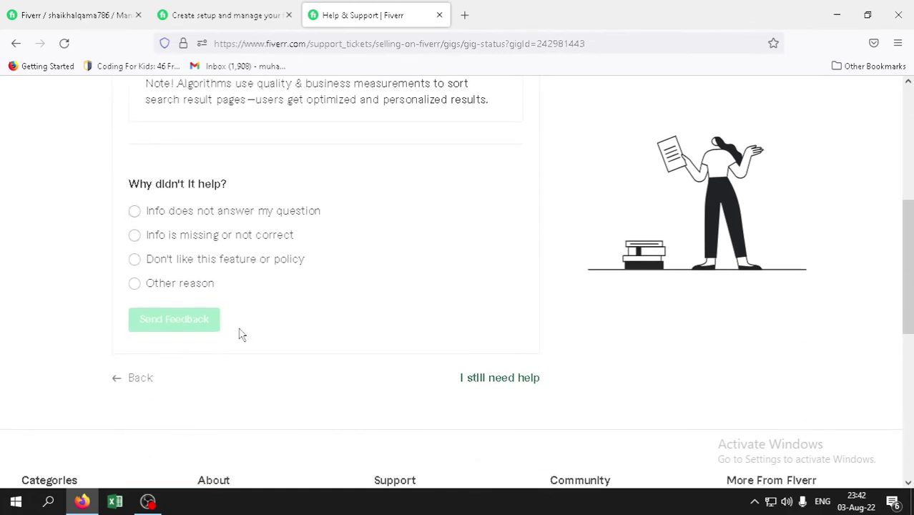
left_click(185, 286)
type("ger")
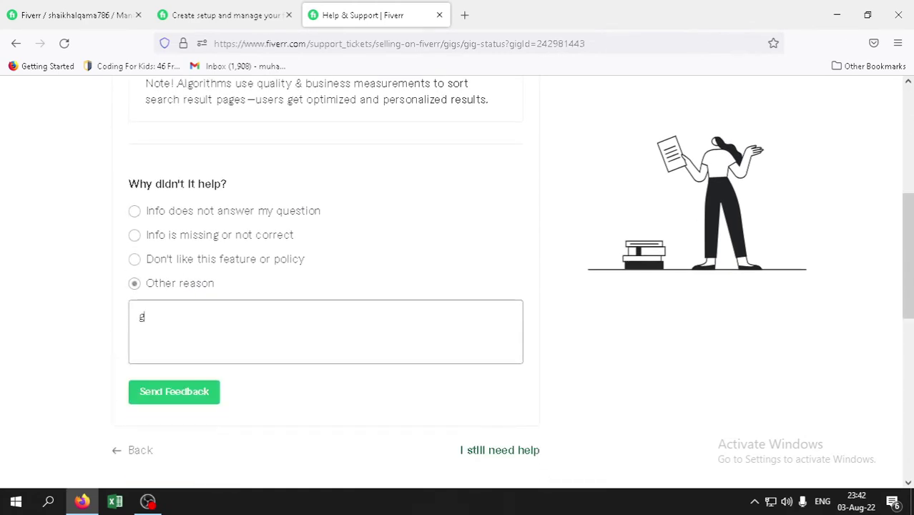
key("BackSpace")
key("BackSpace")
key("BackSpace")
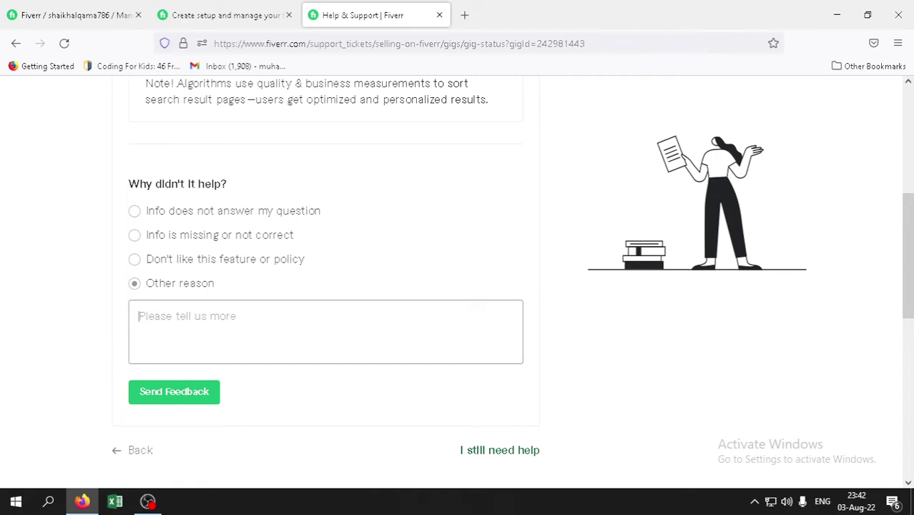
type("I'm not s")
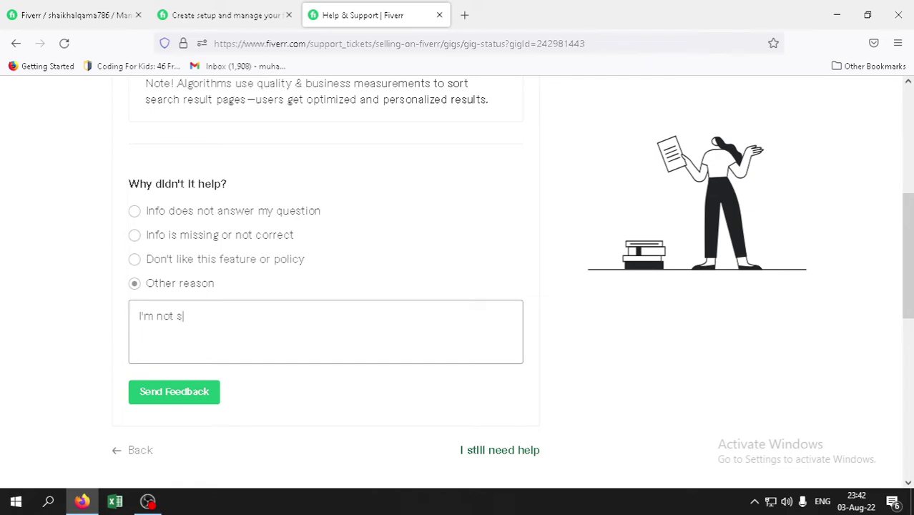
type("atisfied.")
left_click(180, 392)
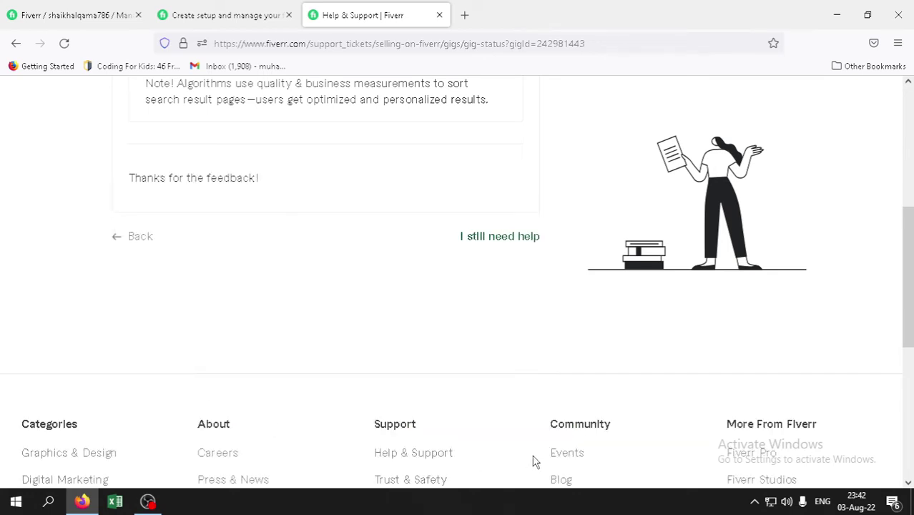
Open the further-help request form and enter the subject 'gig status'.
left_click(493, 236)
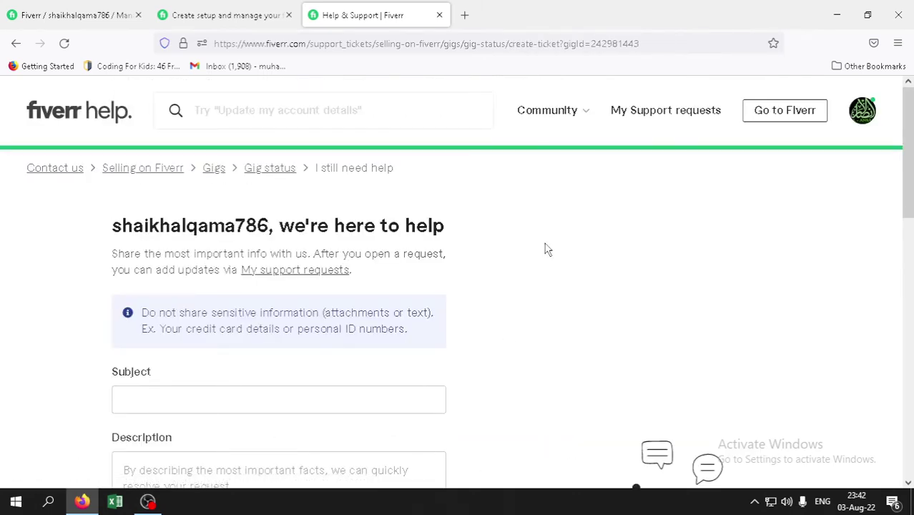
scroll(370, 304, "down", 2)
scroll(371, 304, "down", 1)
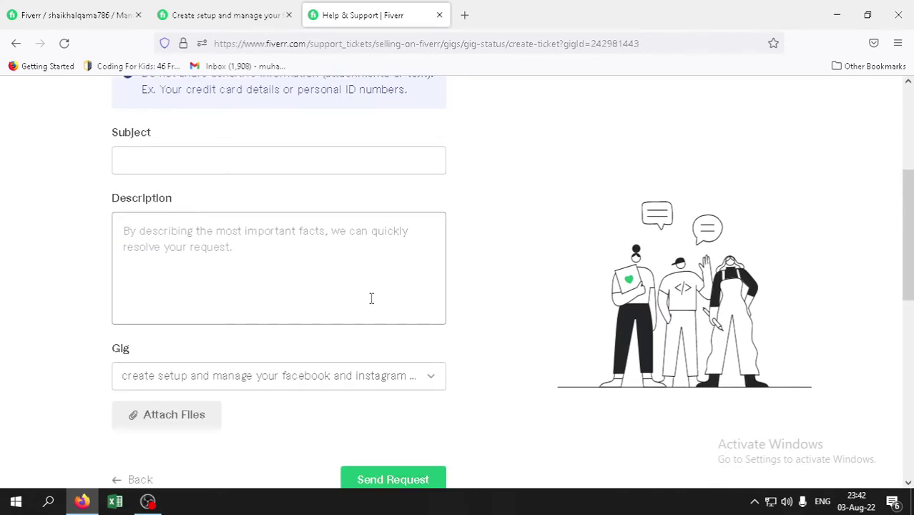
left_click(160, 153)
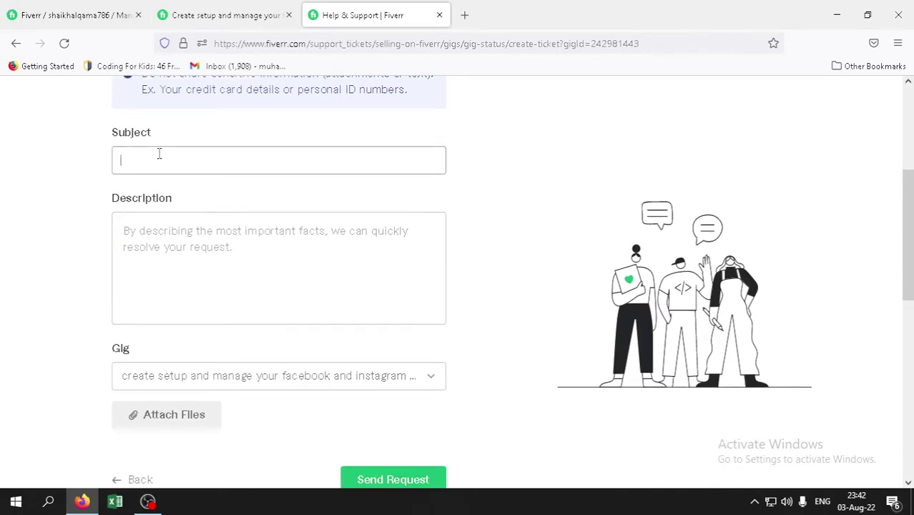
type("gig statuis")
key("BackSpace")
key("BackSpace")
type("s")
Enter the description 'I'm unable to see my gig status.' and send the request.
left_click(178, 237)
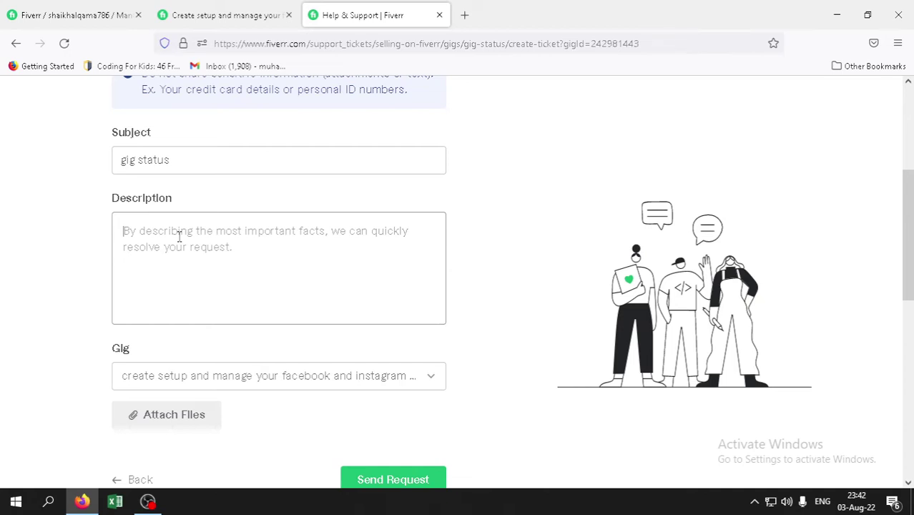
type("I")
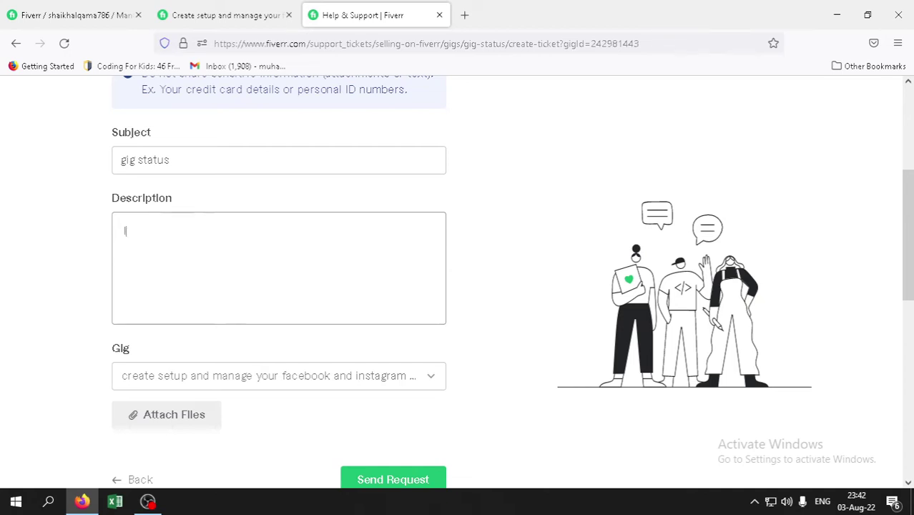
type("'m unable to se")
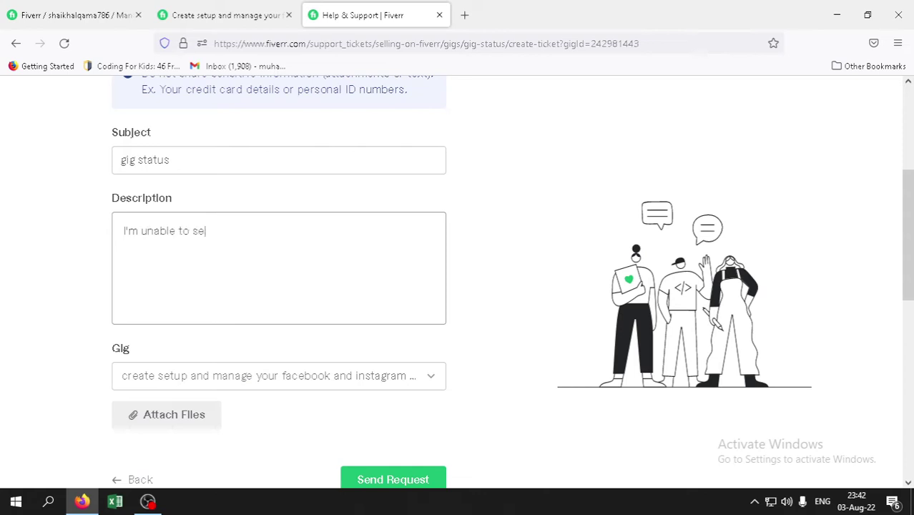
type("e my gig status.")
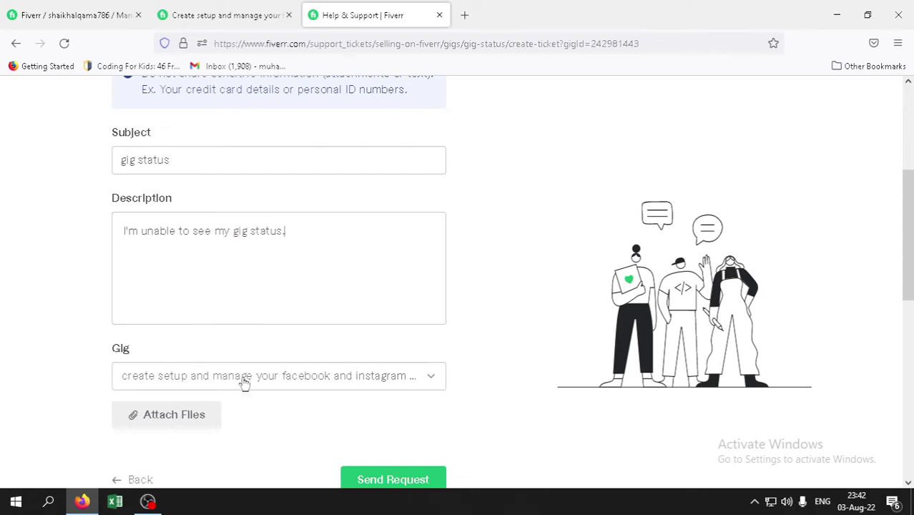
left_click(275, 384)
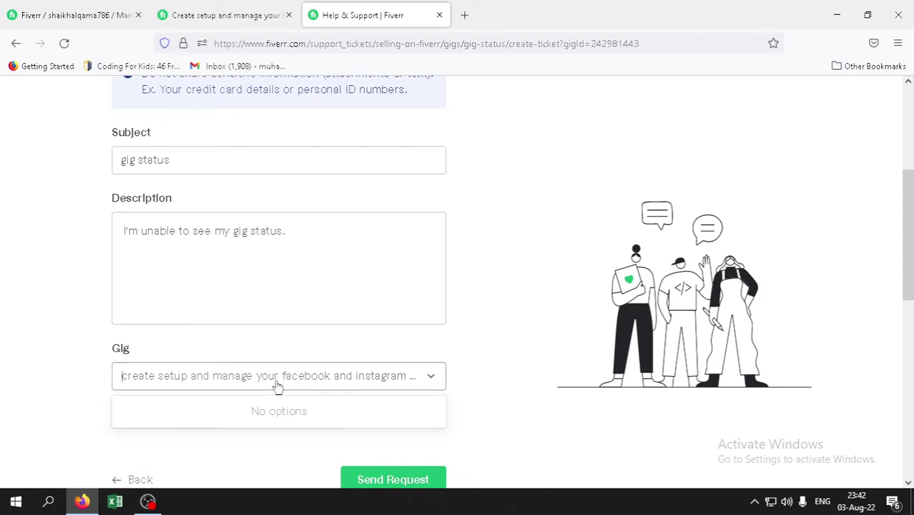
scroll(275, 386, "down", 2)
left_click(333, 221)
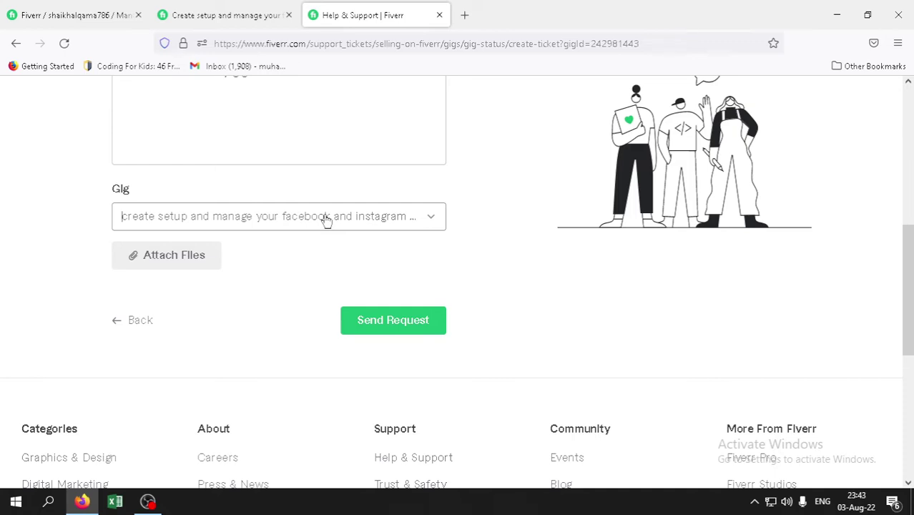
left_click(394, 331)
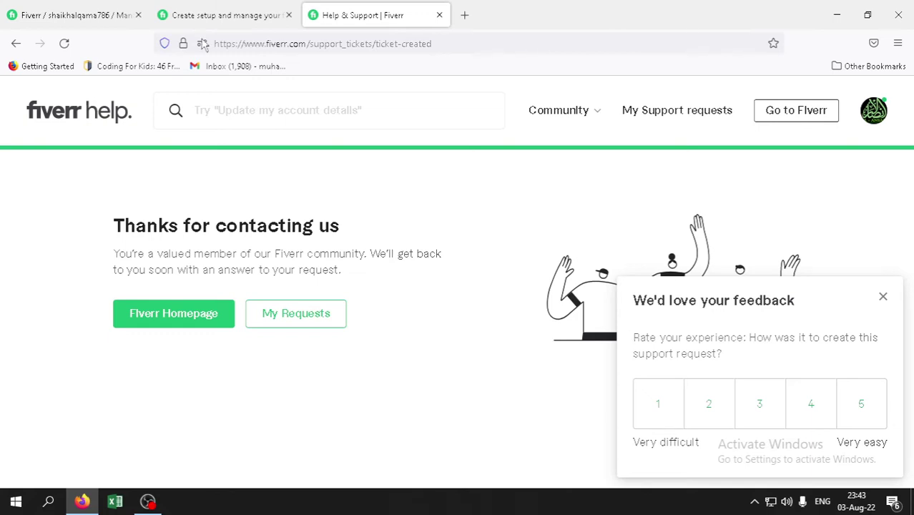
Go from Manage Orders to the Dashboard, open Help & Support, and show seller Popular topics.
left_click(86, 22)
scroll(303, 133, "down", 1)
scroll(303, 133, "up", 1)
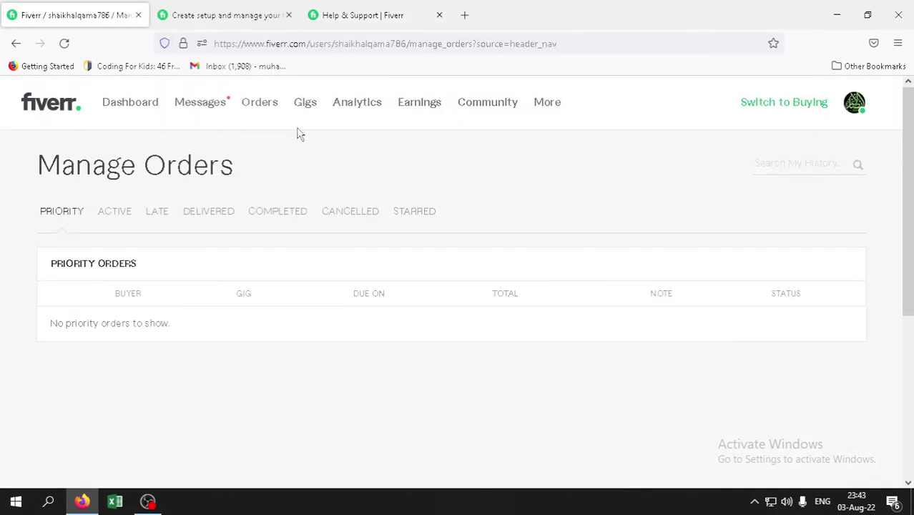
left_click(127, 102)
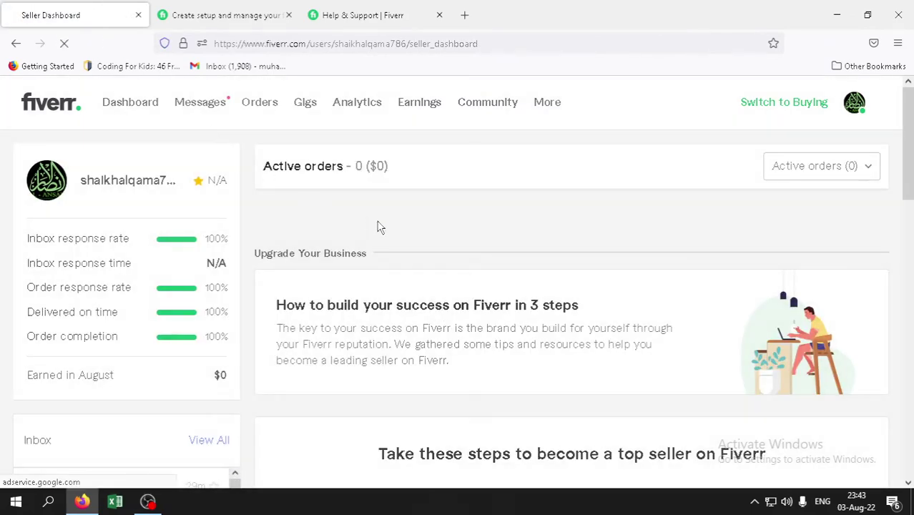
scroll(380, 228, "down", 15)
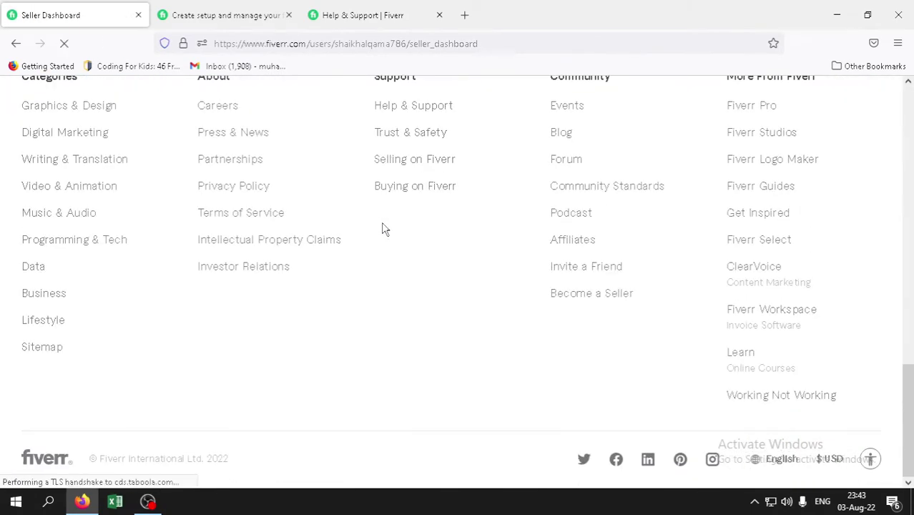
left_click(390, 110)
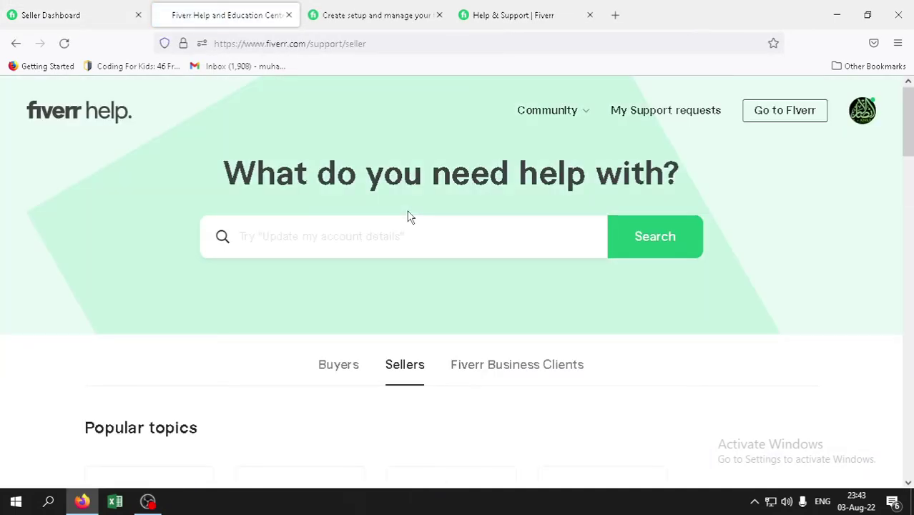
scroll(410, 215, "down", 2)
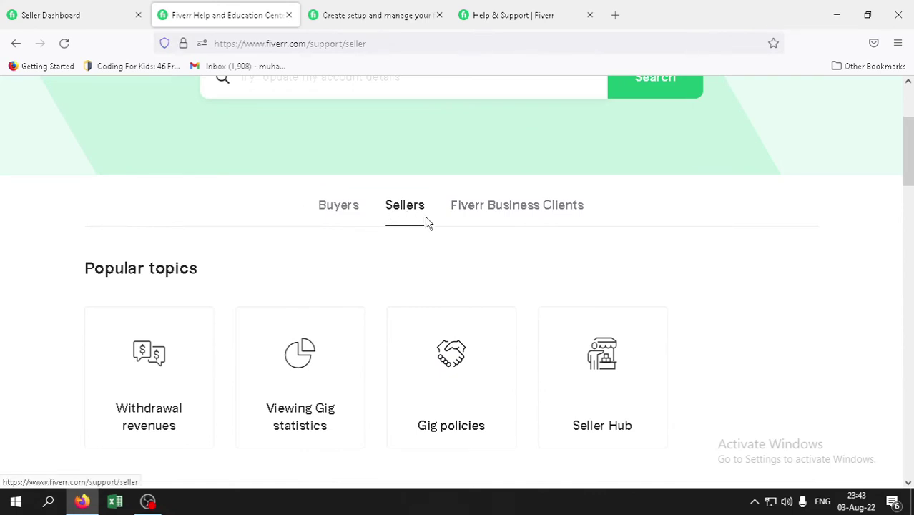
scroll(426, 222, "down", 1)
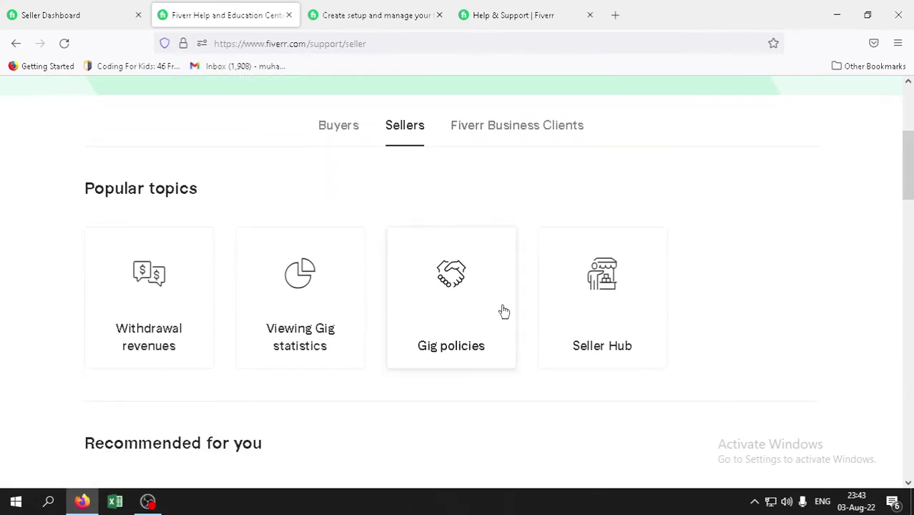
left_click(452, 314)
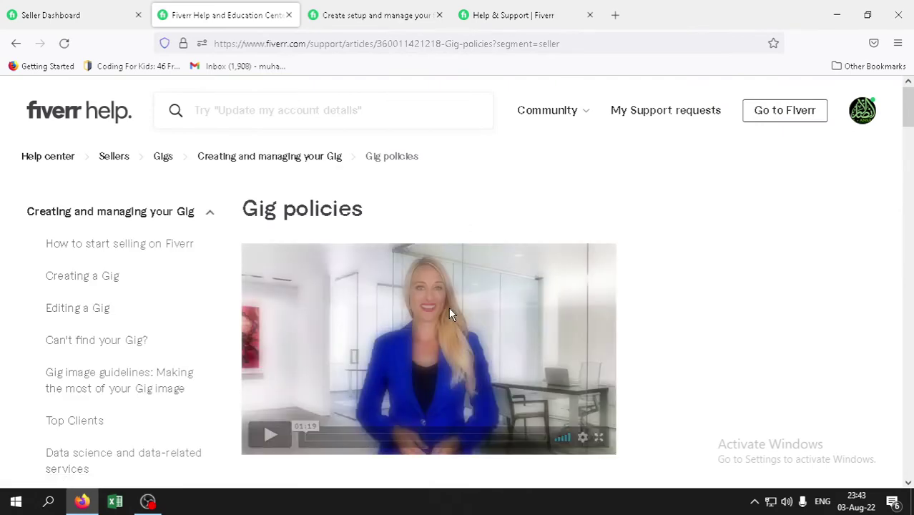
scroll(297, 295, "down", 7)
scroll(299, 297, "down", 15)
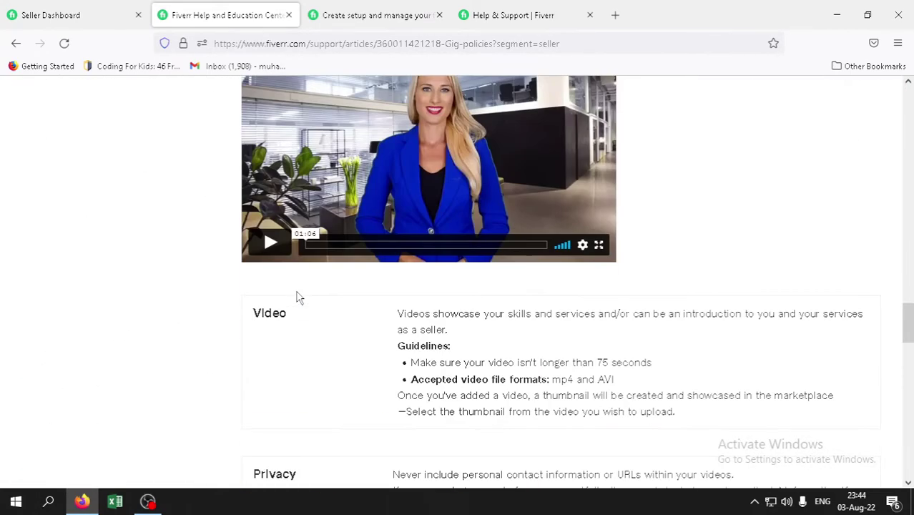
scroll(300, 297, "up", 16)
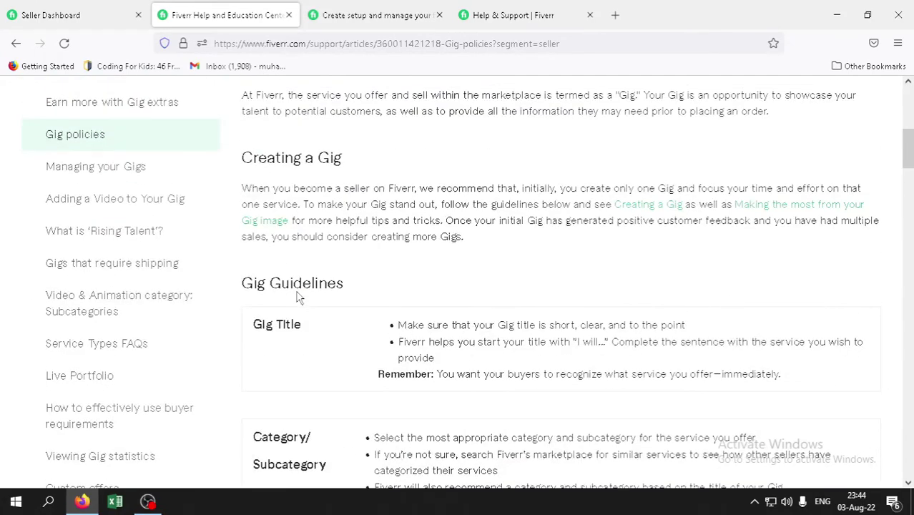
scroll(299, 297, "down", 20)
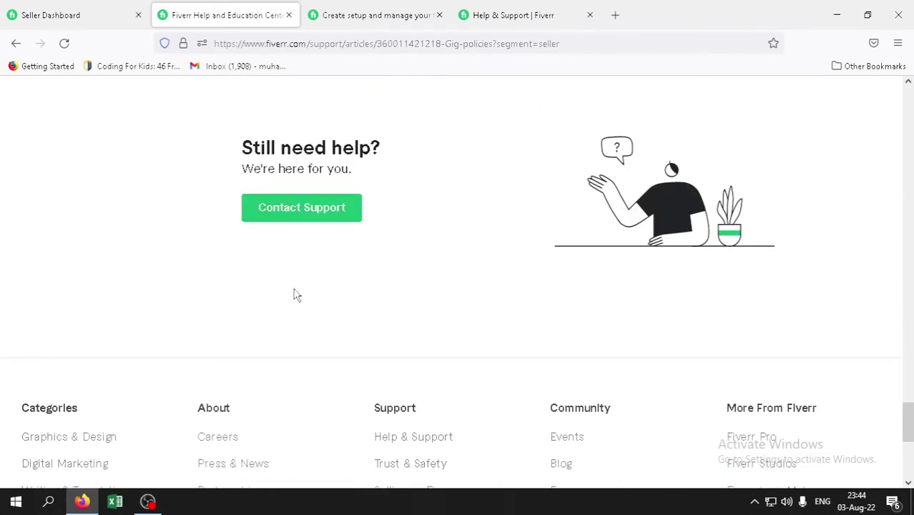
scroll(293, 295, "up", 4)
left_click(13, 43)
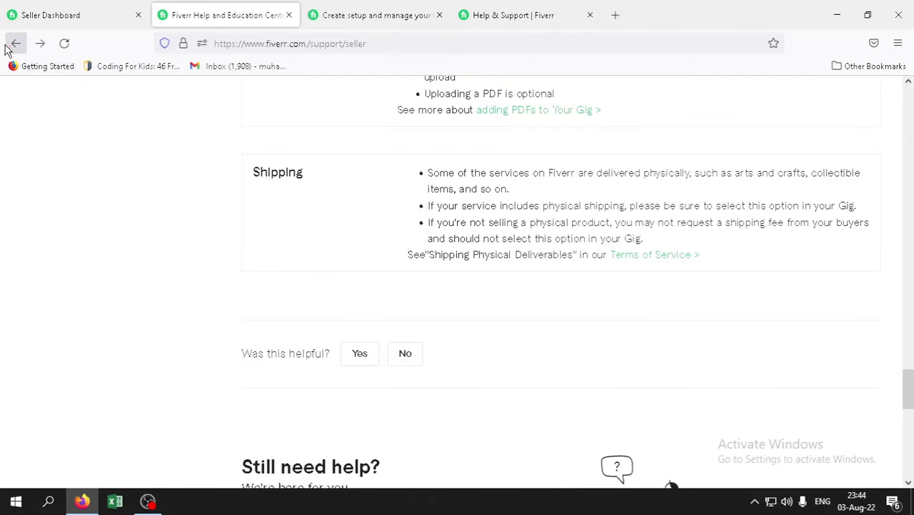
left_click(10, 45)
scroll(451, 289, "down", 5)
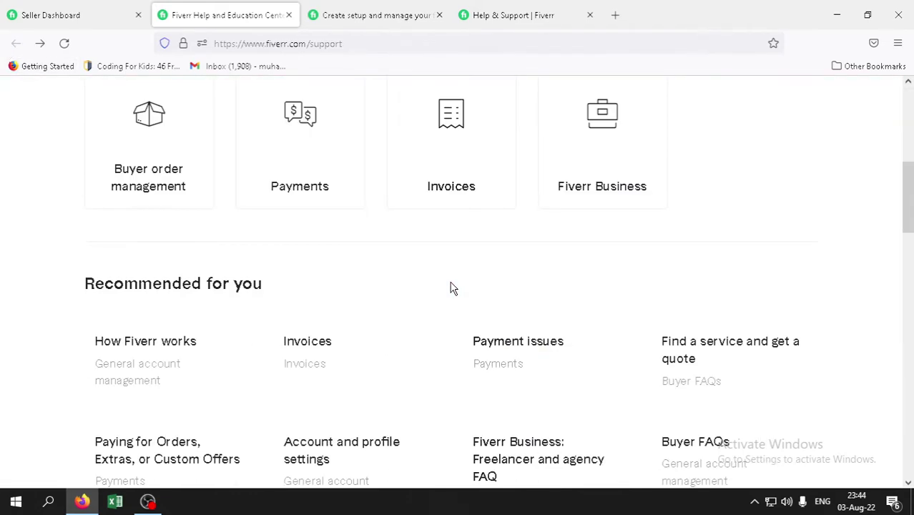
scroll(451, 288, "up", 5)
left_click(405, 366)
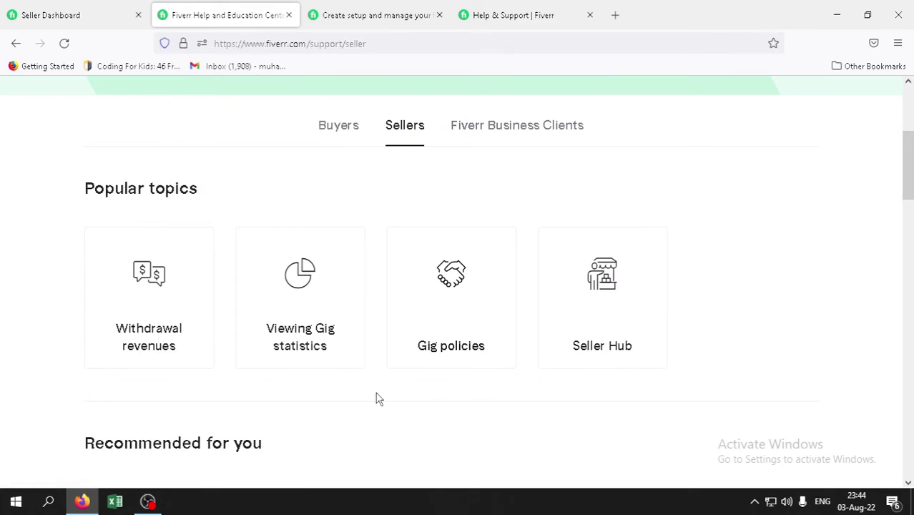
Open the Withdrawal revenues topic and scroll through its articles like Direct deposits and PayPal.
left_click(174, 316)
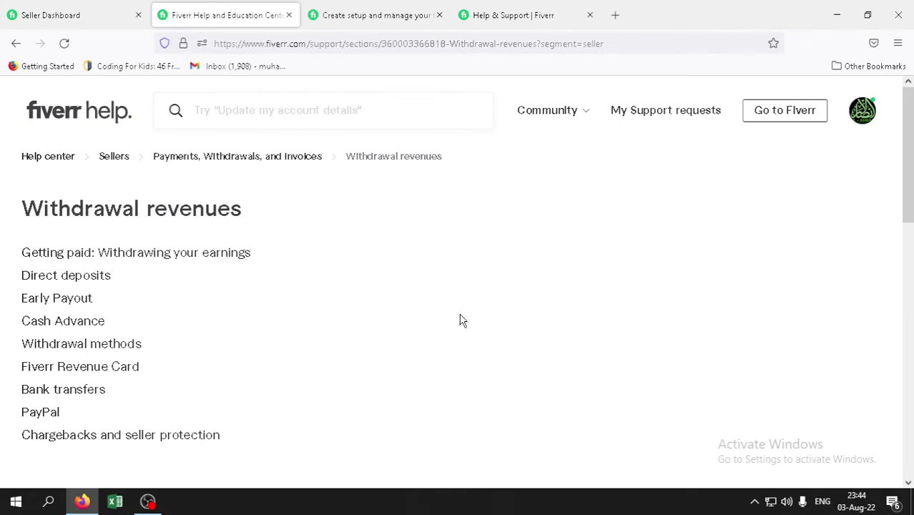
scroll(326, 312, "down", 2)
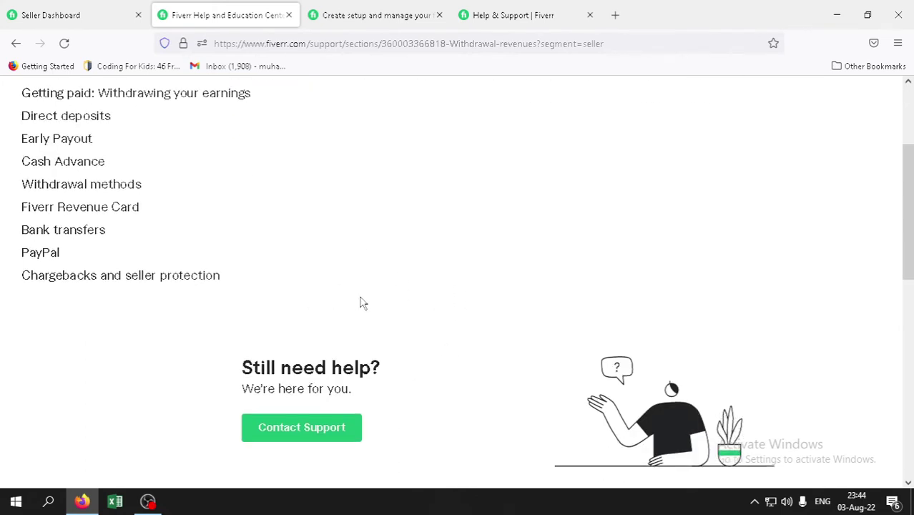
Start a support request via Selling on Fiverr › Payments and withdrawals › Withdrawals › Unable to withdraw funds.
left_click(320, 434)
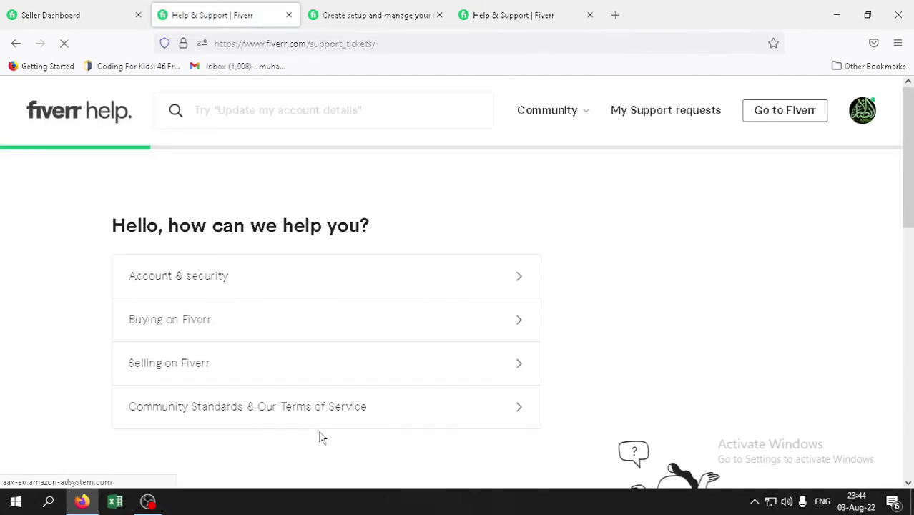
scroll(322, 438, "down", 2)
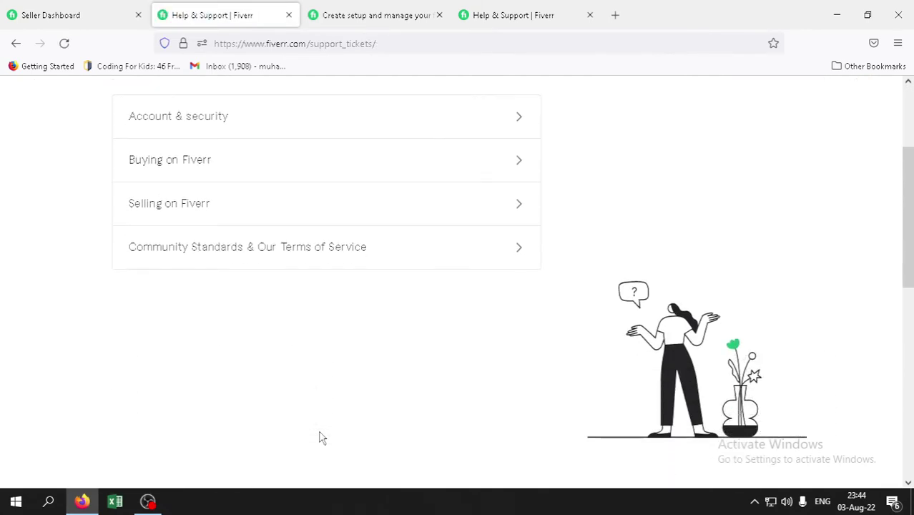
left_click(270, 207)
scroll(472, 250, "down", 2)
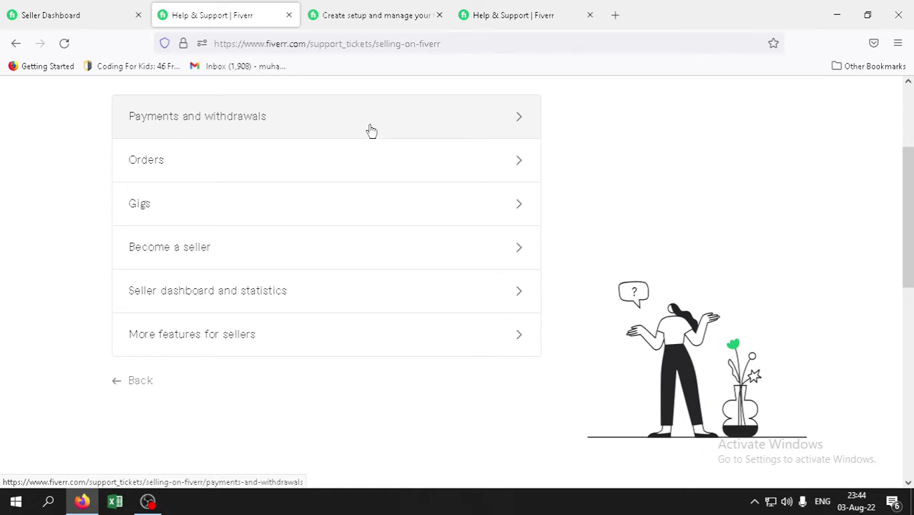
left_click(371, 131)
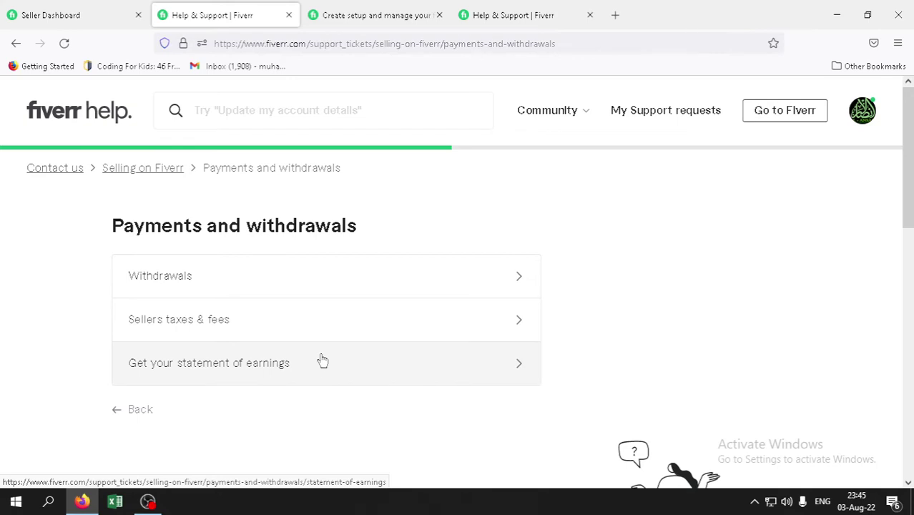
left_click(308, 280)
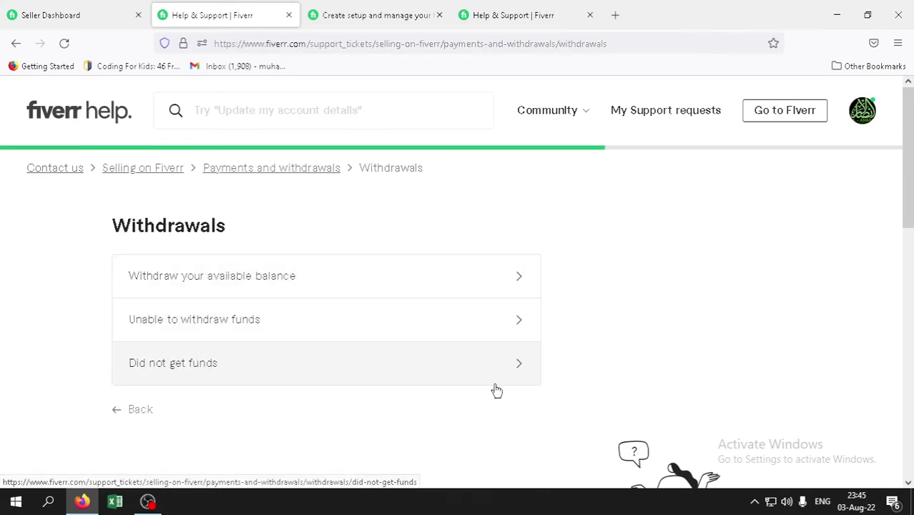
left_click(479, 334)
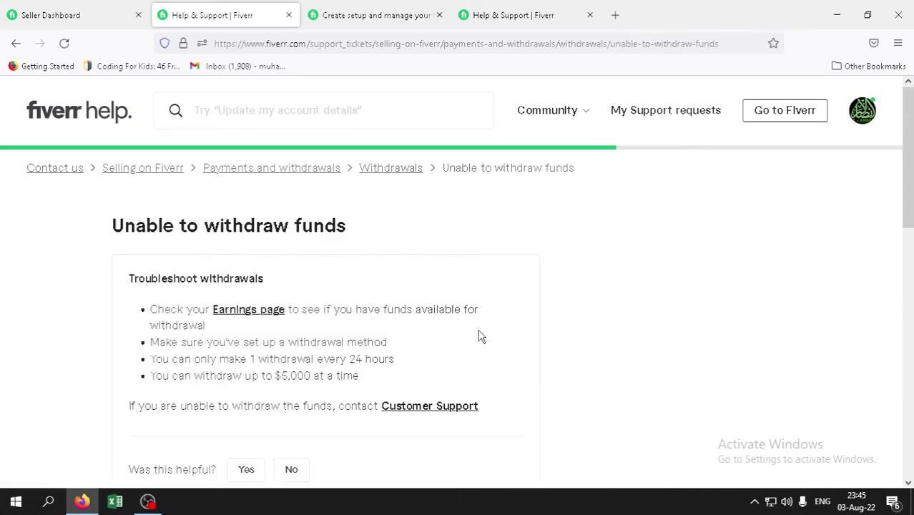
Rate the Unable to withdraw funds article unhelpful with reason 'Don't like this feature or policy'.
scroll(479, 335, "down", 2)
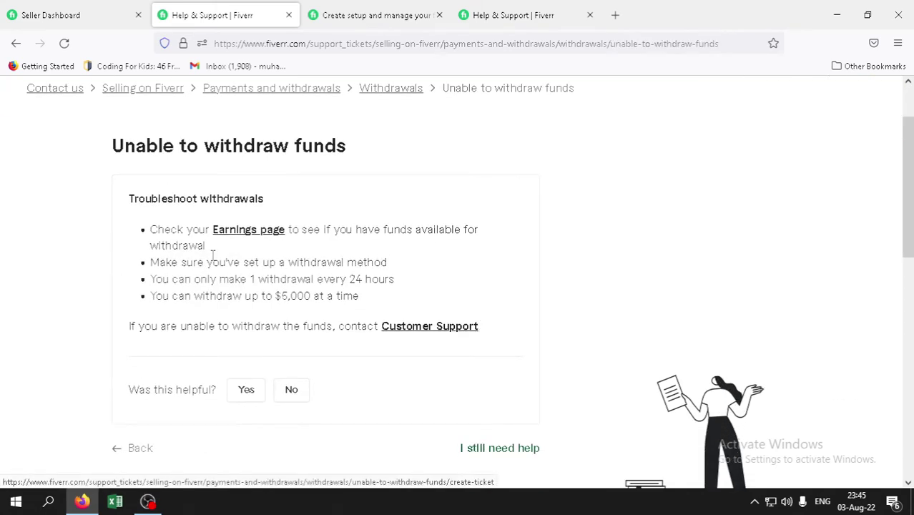
left_click(284, 396)
scroll(292, 394, "down", 3)
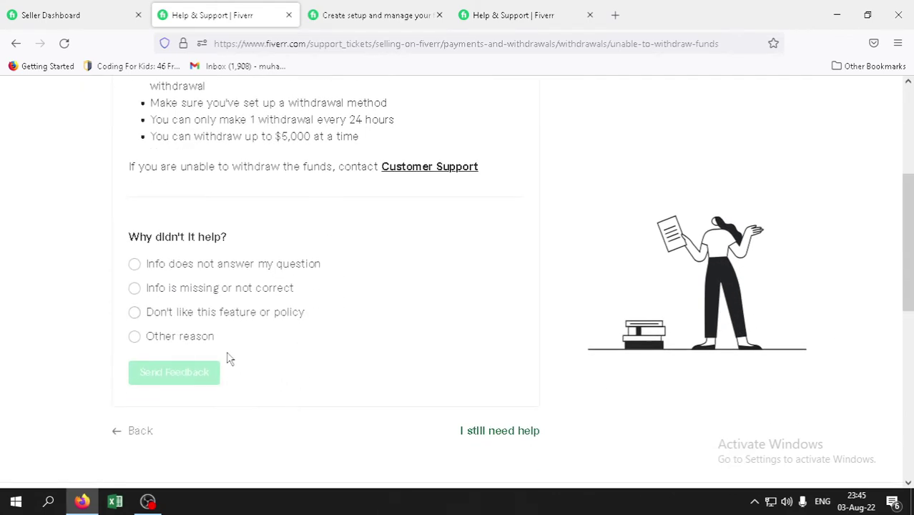
left_click(169, 312)
left_click(195, 377)
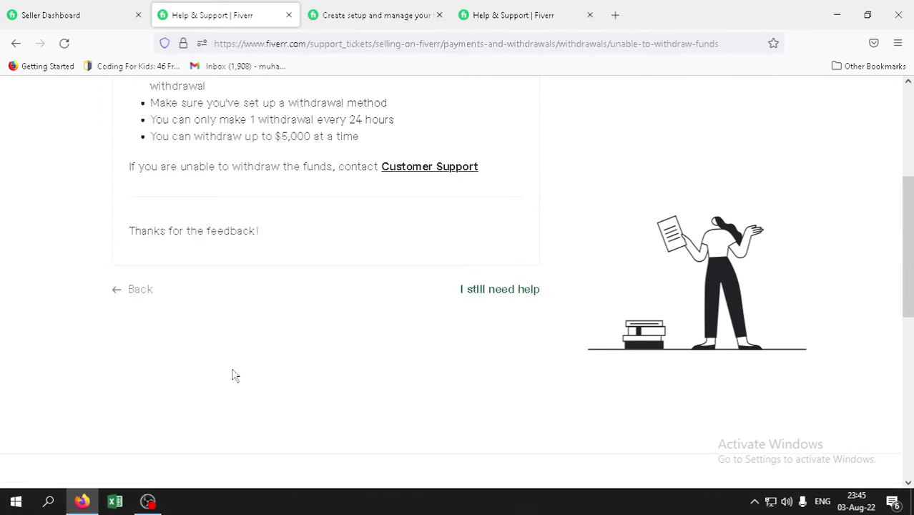
Open the 'I still need help' ticket form for Unable to withdraw funds and scroll through it.
left_click(499, 289)
scroll(499, 289, "down", 3)
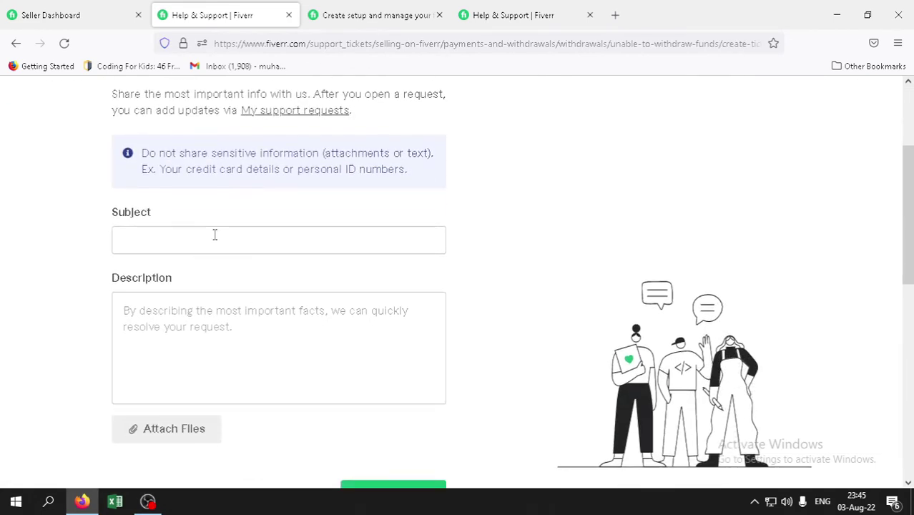
scroll(285, 317, "down", 2)
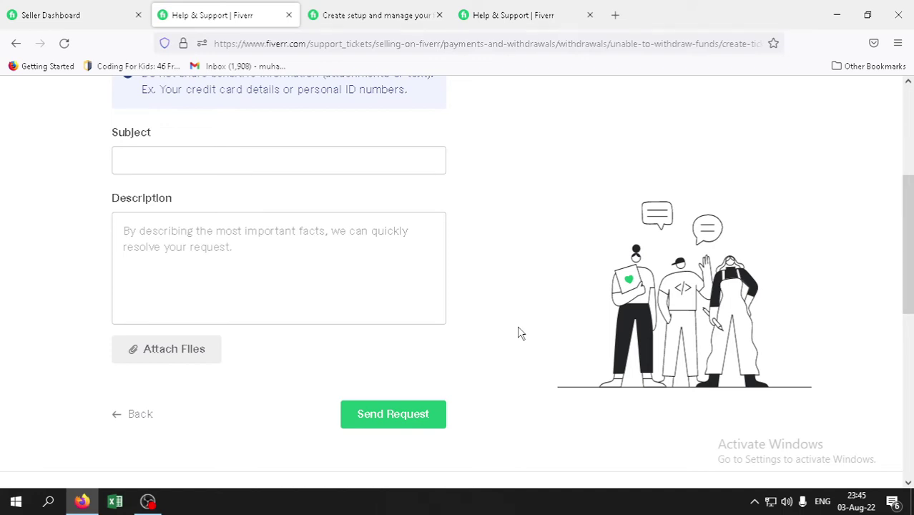
scroll(520, 329, "up", 3)
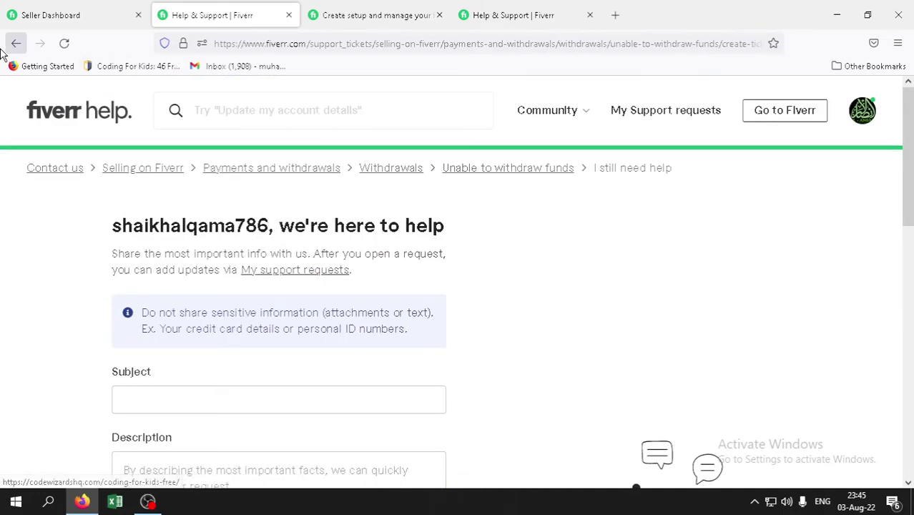
Go back through the help pages to Payments and withdrawals.
left_click(14, 44)
left_click(13, 46)
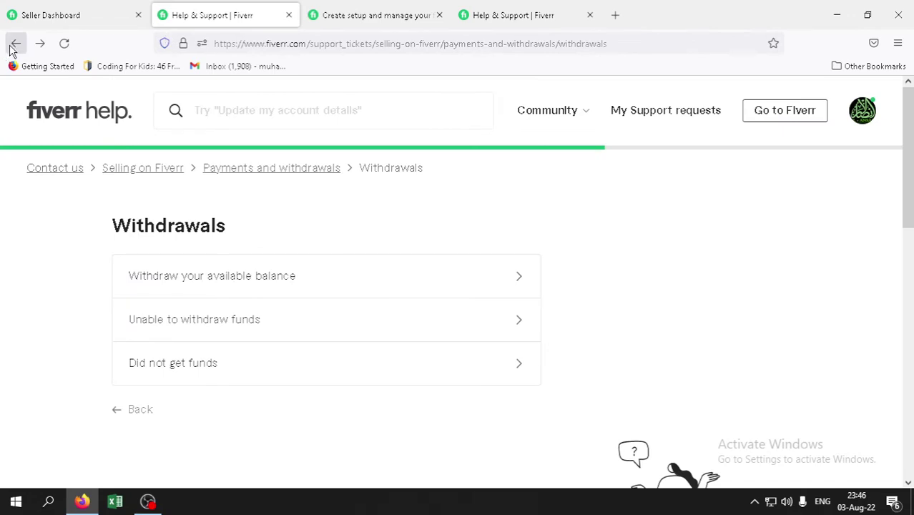
left_click(12, 46)
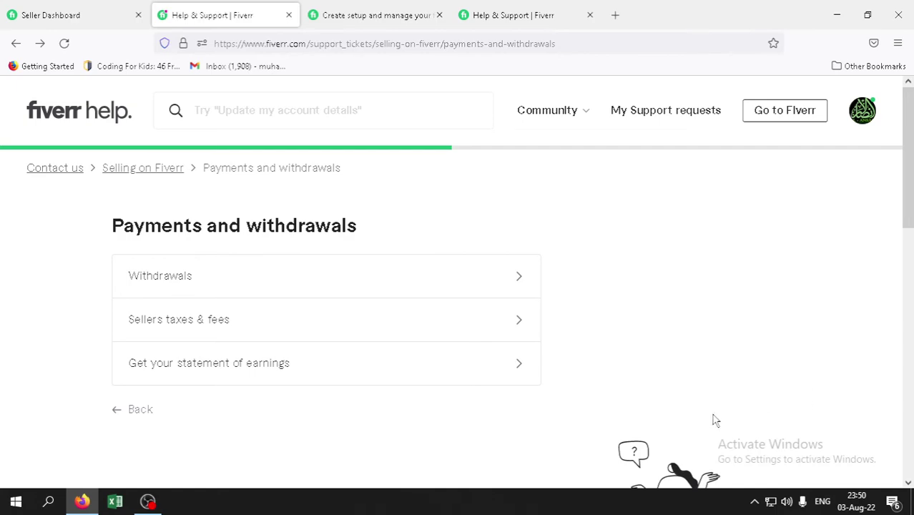
Switch to the Seller Dashboard tab and open the messages notification list.
scroll(508, 190, "down", 2)
scroll(508, 190, "up", 2)
left_click(25, 19)
scroll(390, 222, "up", 15)
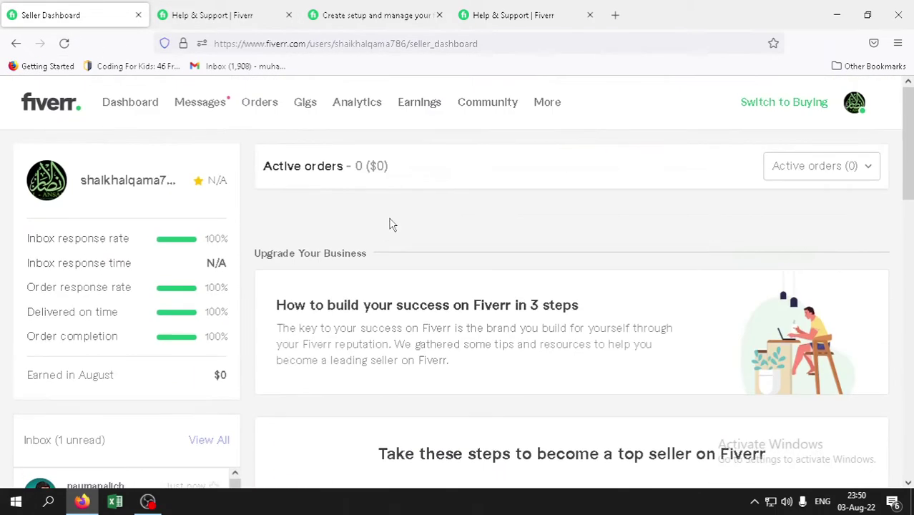
left_click(218, 103)
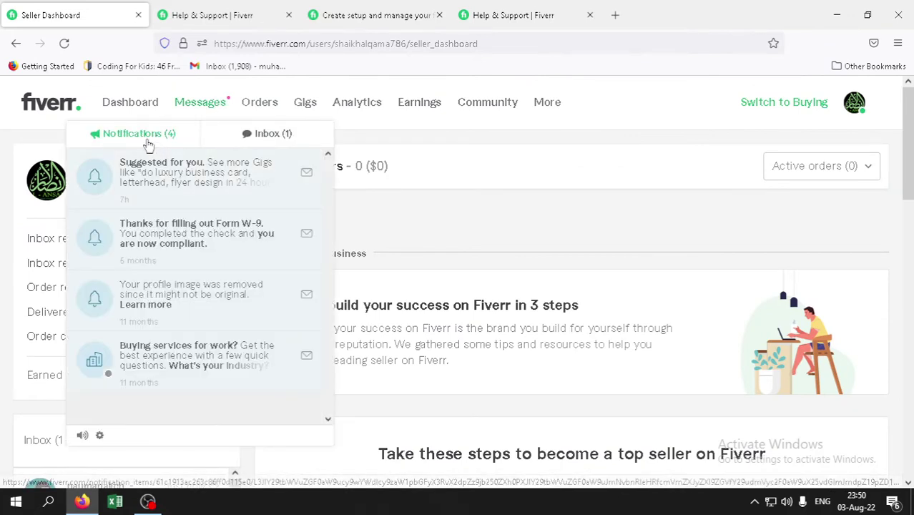
Open the newest buyer conversation in the Inbox and reply 'Sorry pal I was checking features'.
left_click(259, 136)
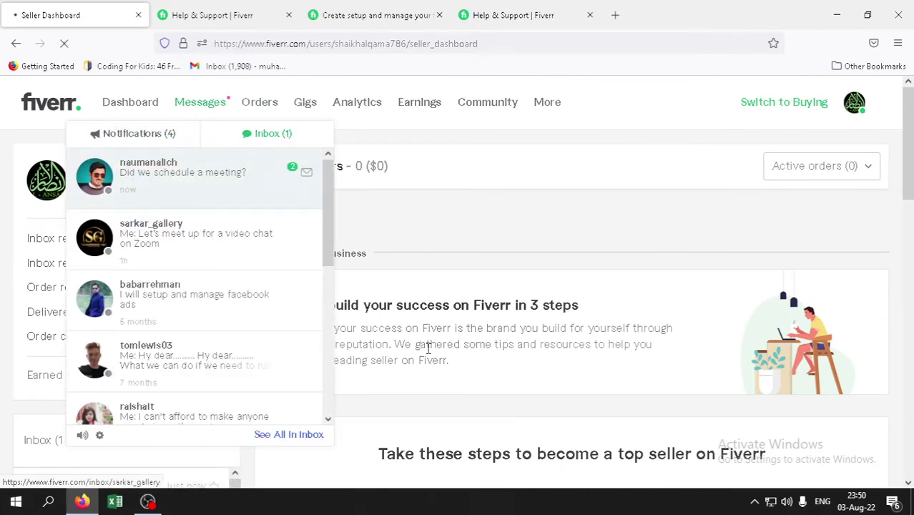
left_click(157, 176)
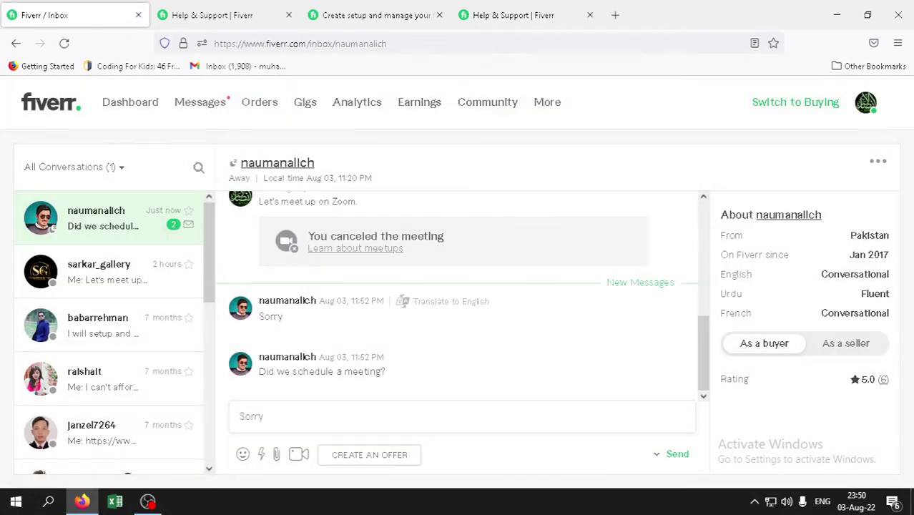
type("pal I was checking features")
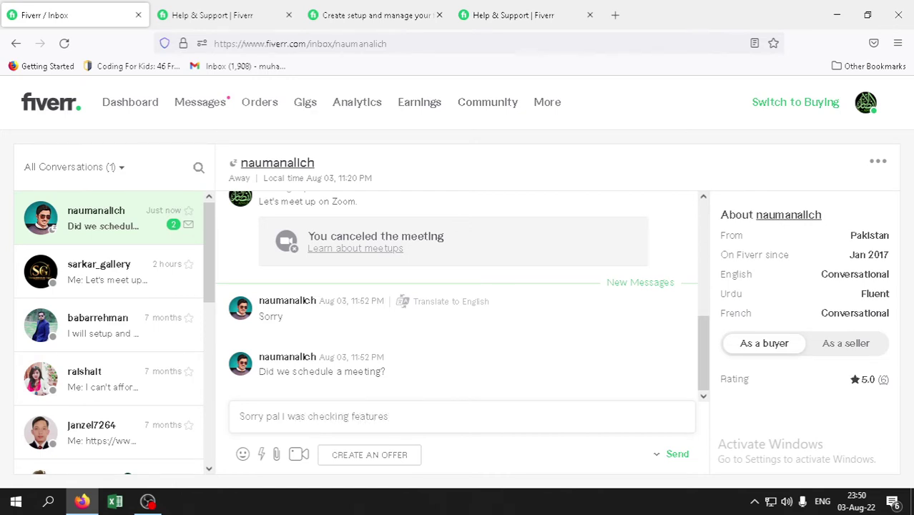
key("Return")
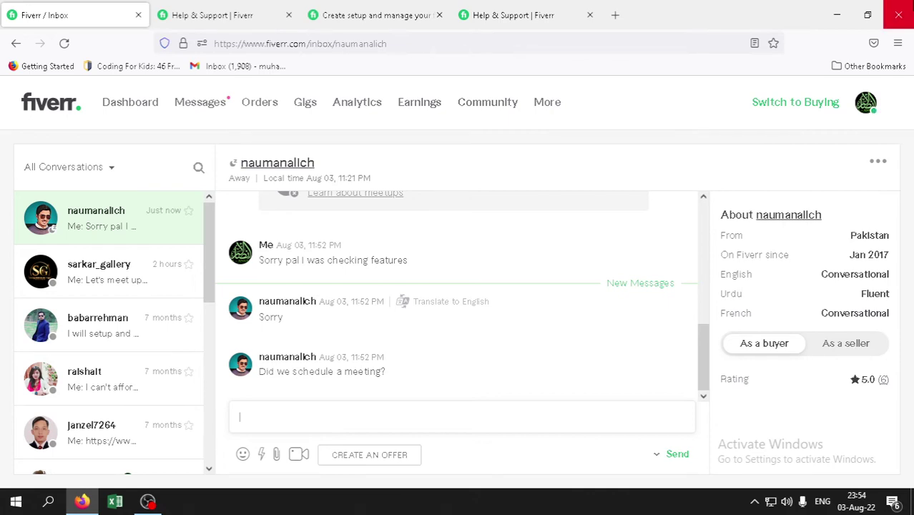
Load facebook.com in a new browser tab.
left_click(616, 15)
type("facebook.com/")
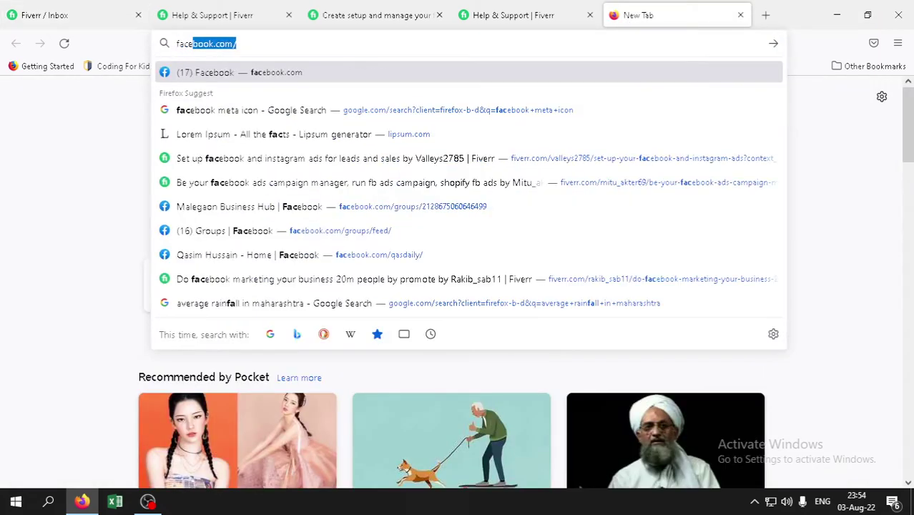
key("Return")
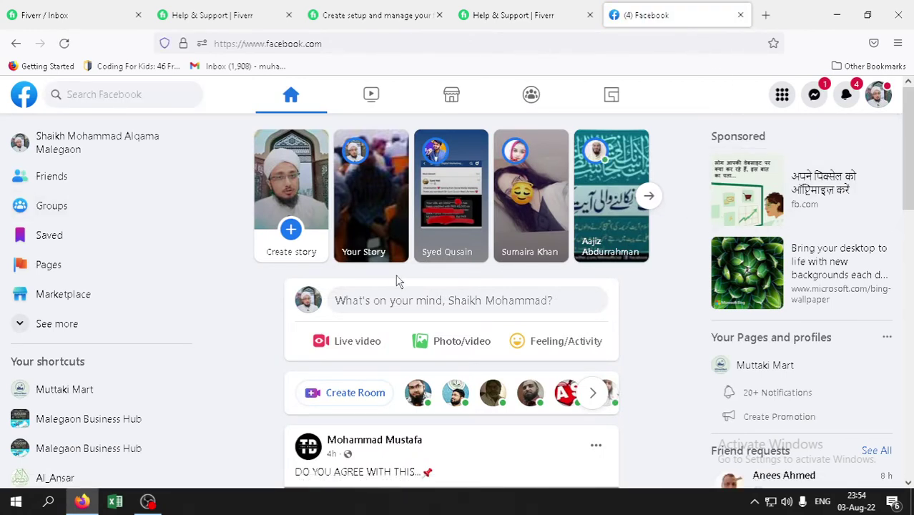
Search Facebook for 'facebook marketing', correcting the misspelled query first.
left_click(140, 96)
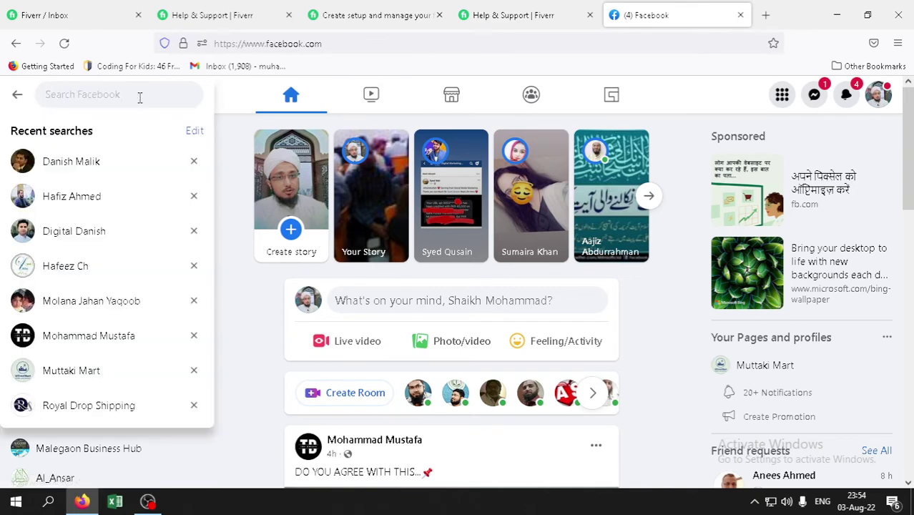
type("facebook ")
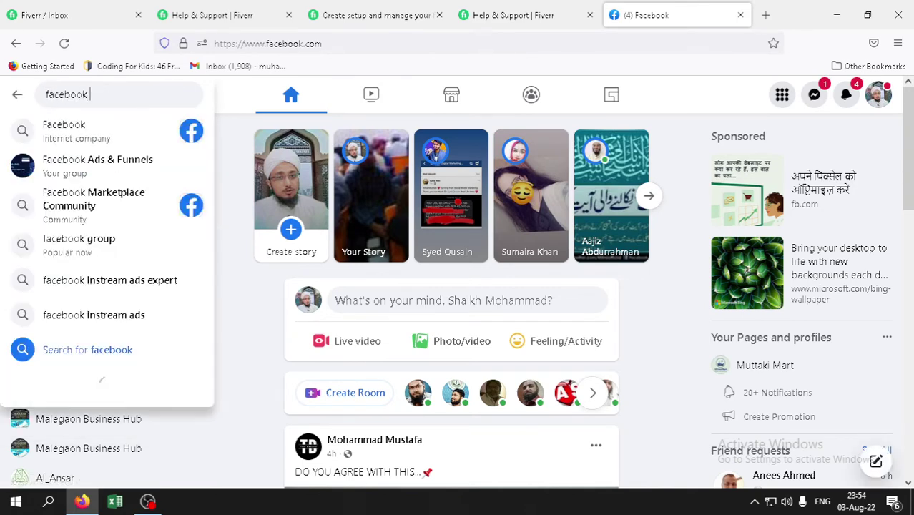
type("marketuing")
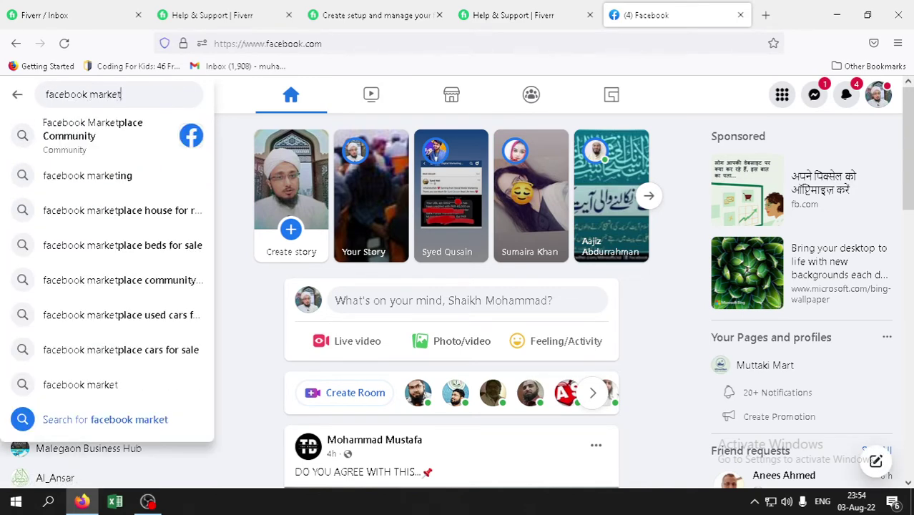
key("BackSpace")
key("BackSpace")
key("BackSpace")
key("BackSpace")
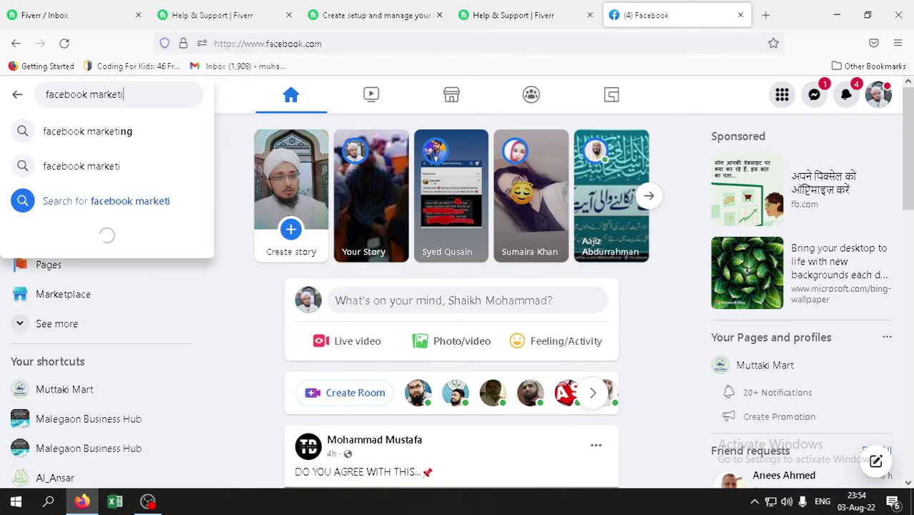
type("ing")
key("BackSpace")
key("BackSpace")
key("BackSpace")
key("BackSpace")
type("ing")
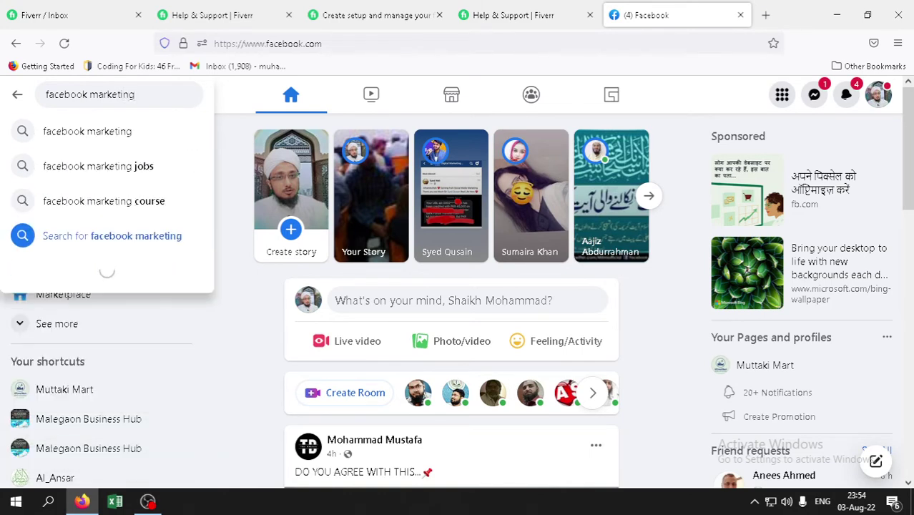
key("Return")
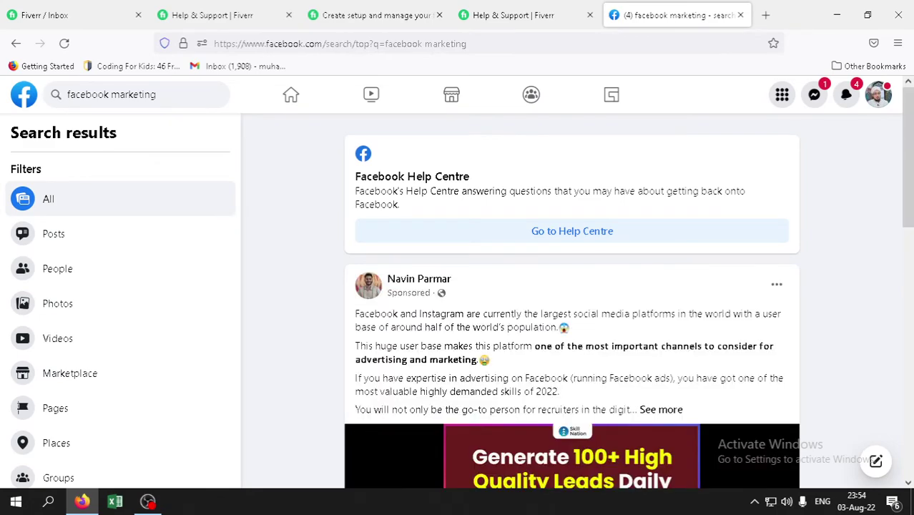
Scroll down the search results to the marketing groups.
scroll(515, 375, "down", 3)
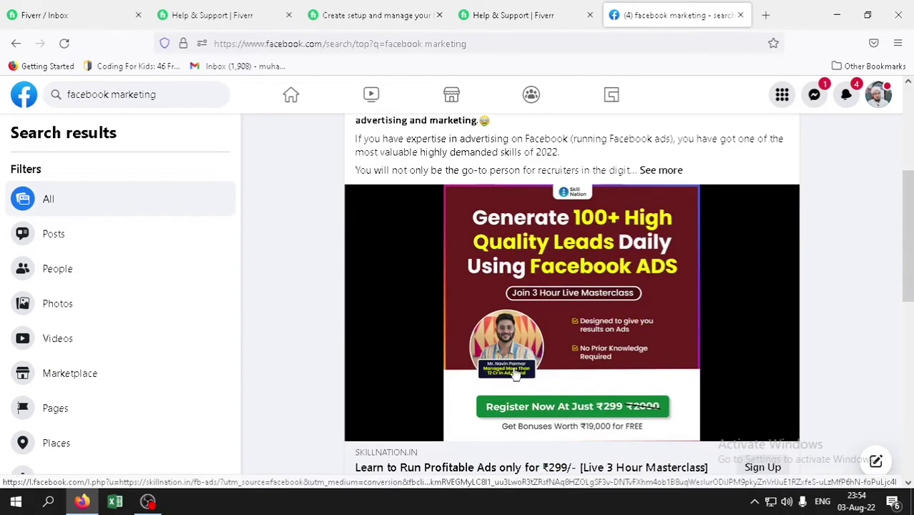
scroll(516, 375, "down", 2)
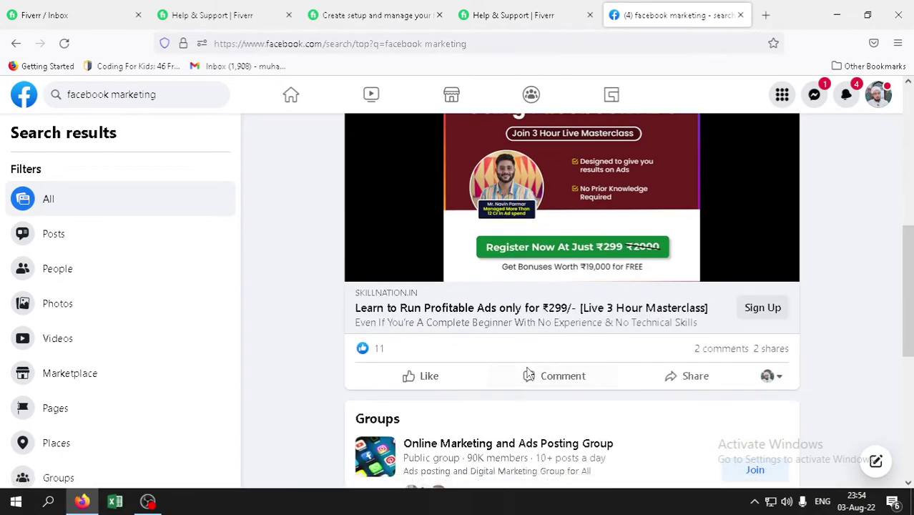
scroll(527, 374, "up", 1)
scroll(572, 379, "down", 4)
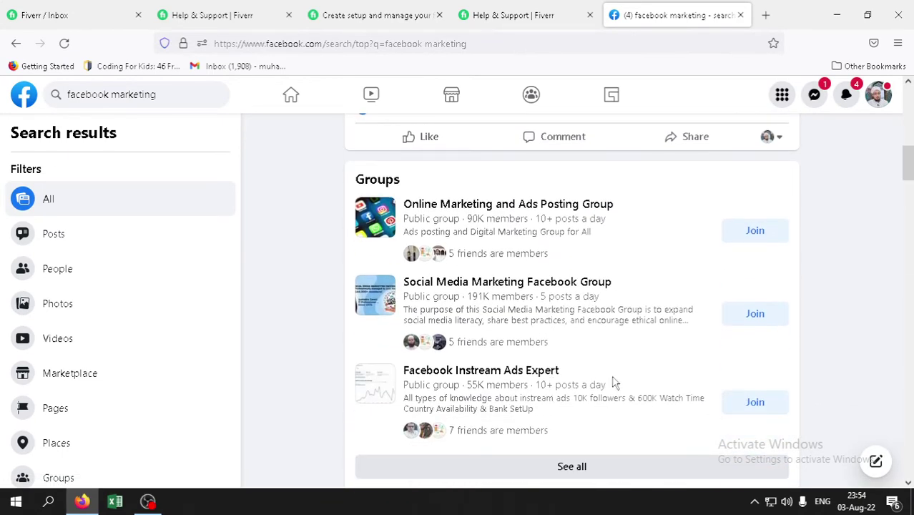
mouse_move(615, 382)
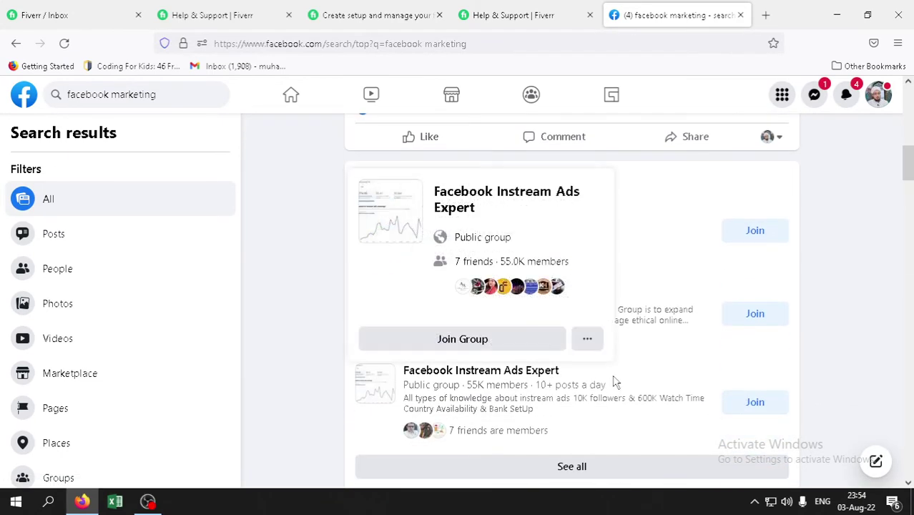
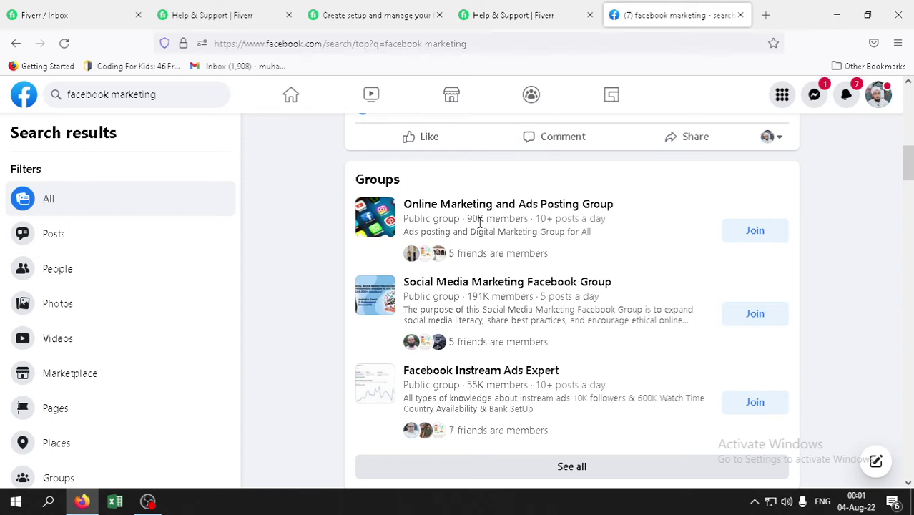
Close the 'facebook marketing' Facebook search tab to return to the Fiverr inbox.
left_click(740, 16)
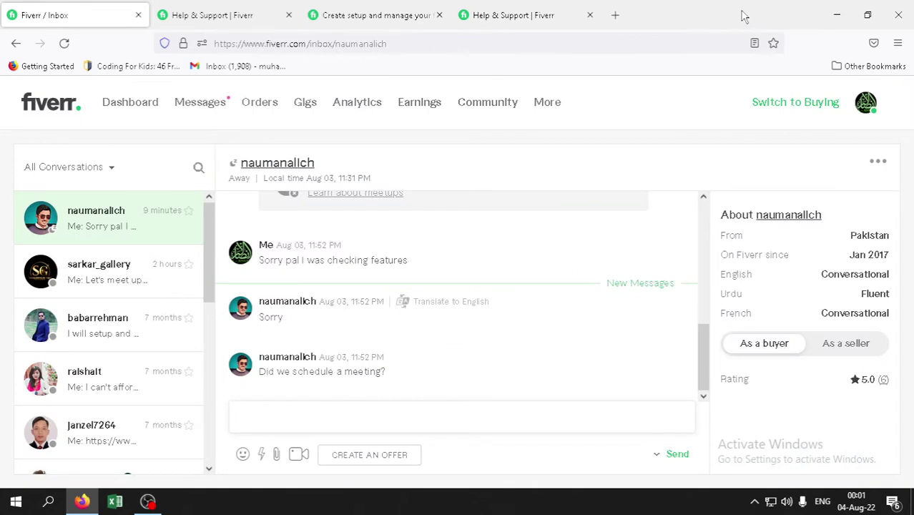
Close the extra help and gig-setup tabs, view Payments and withdrawals help, then return to the inbox.
left_click(589, 15)
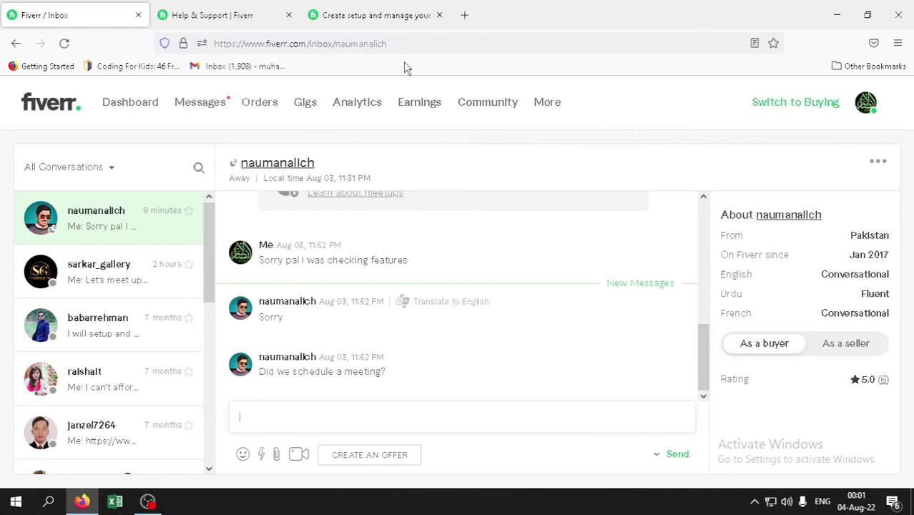
left_click(440, 15)
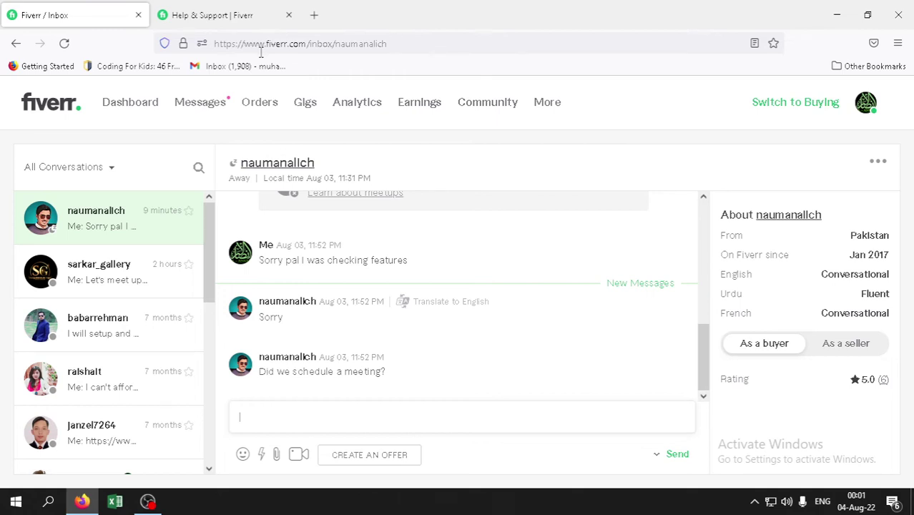
left_click(241, 18)
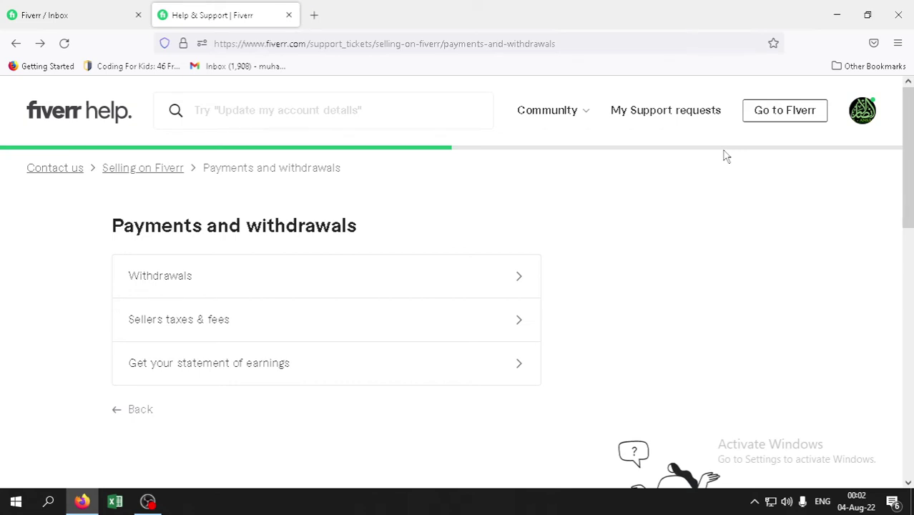
left_click(33, 17)
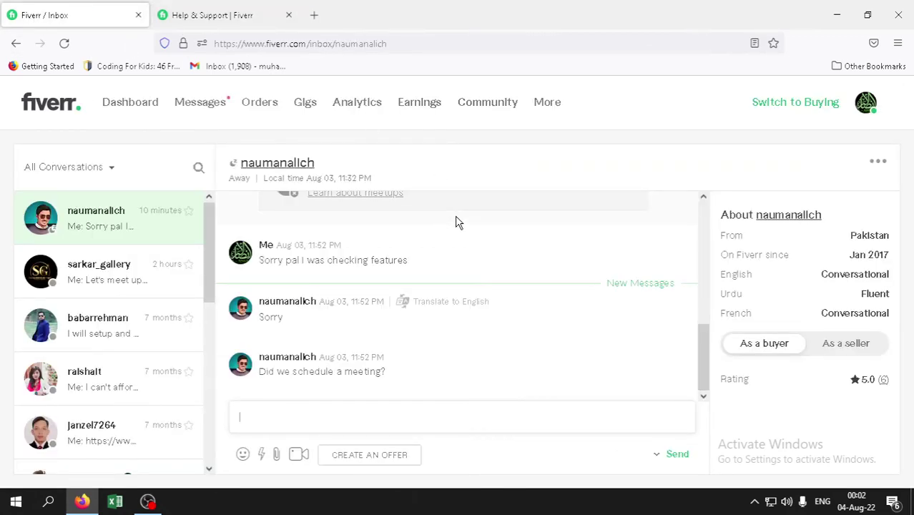
scroll(458, 223, "up", 10)
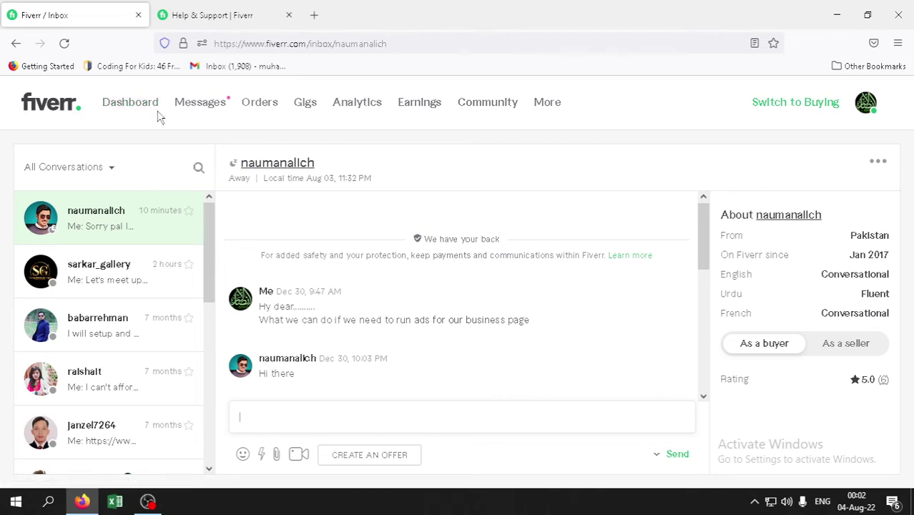
Switch to buying mode and open the luxury business card gig from the homepage.
left_click(746, 107)
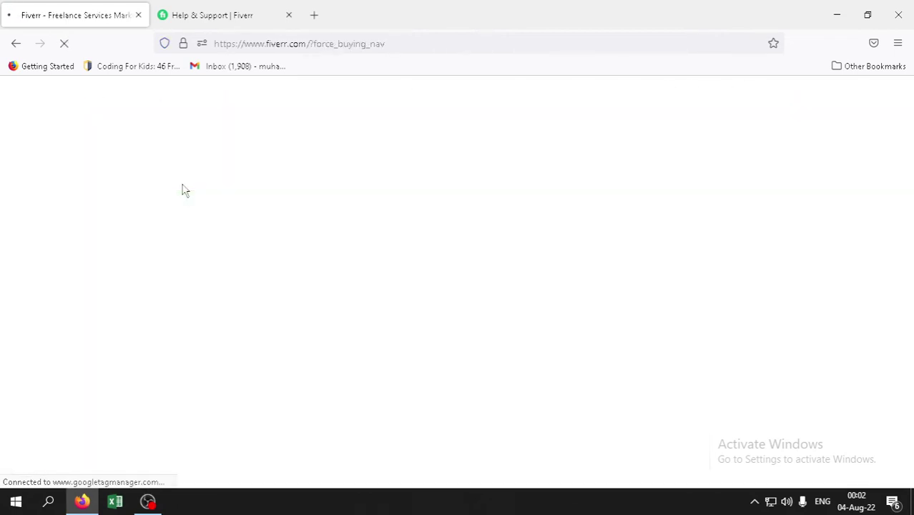
scroll(290, 300, "down", 5)
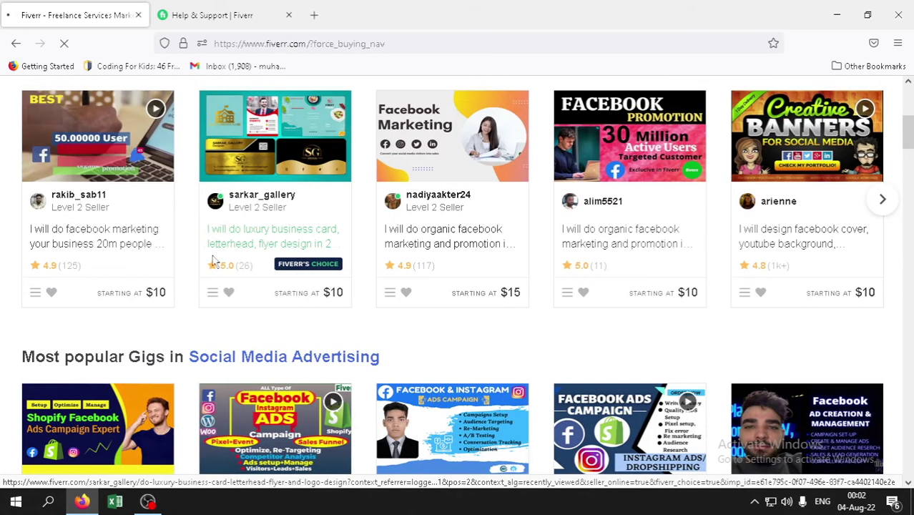
left_click(258, 245)
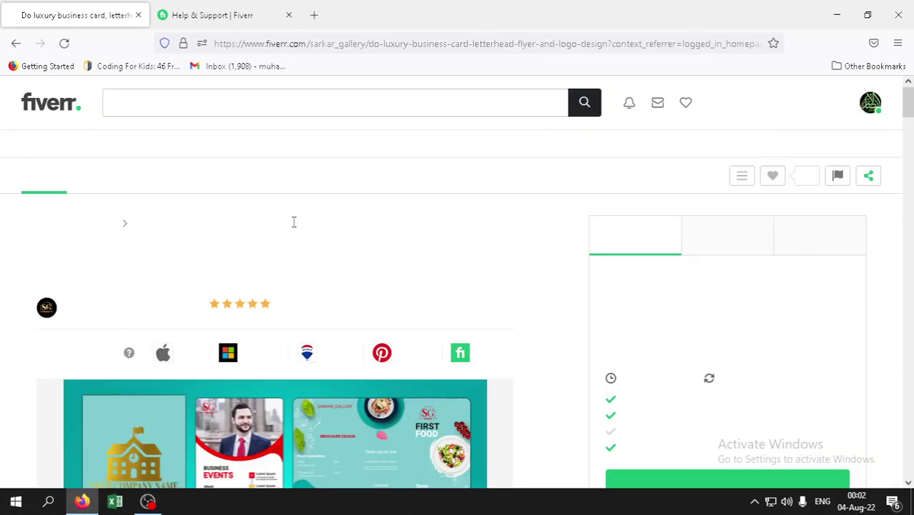
Jump to the gig's About The Seller section and contact the business card seller.
scroll(304, 264, "down", 2)
scroll(304, 265, "down", 2)
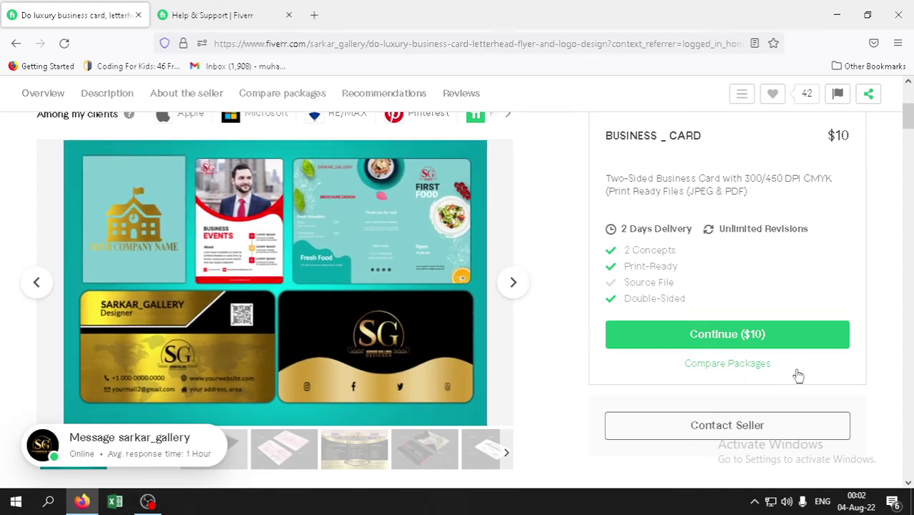
scroll(794, 375, "up", 3)
scroll(816, 372, "down", 1)
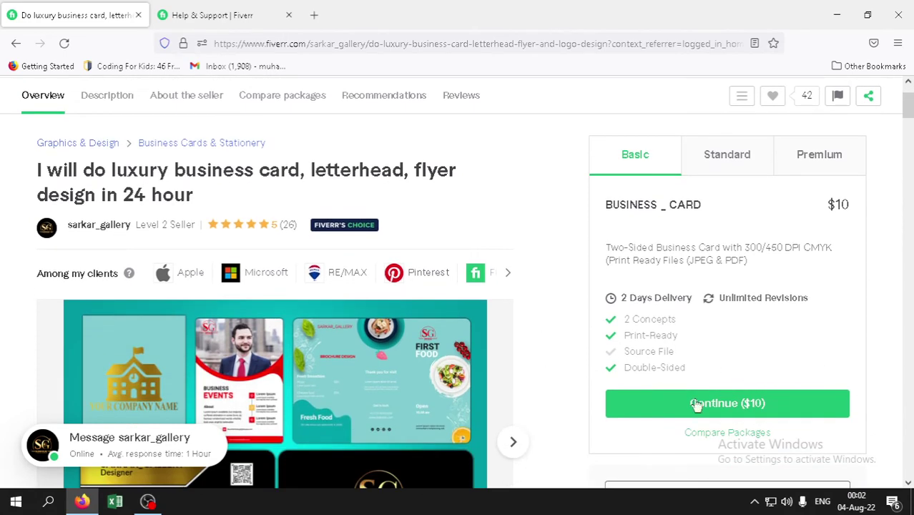
scroll(694, 403, "up", 1)
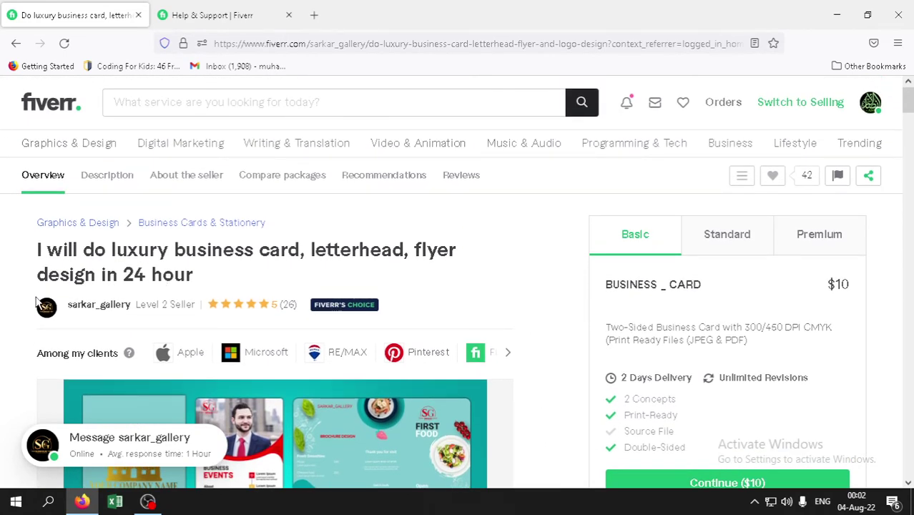
left_click(113, 306)
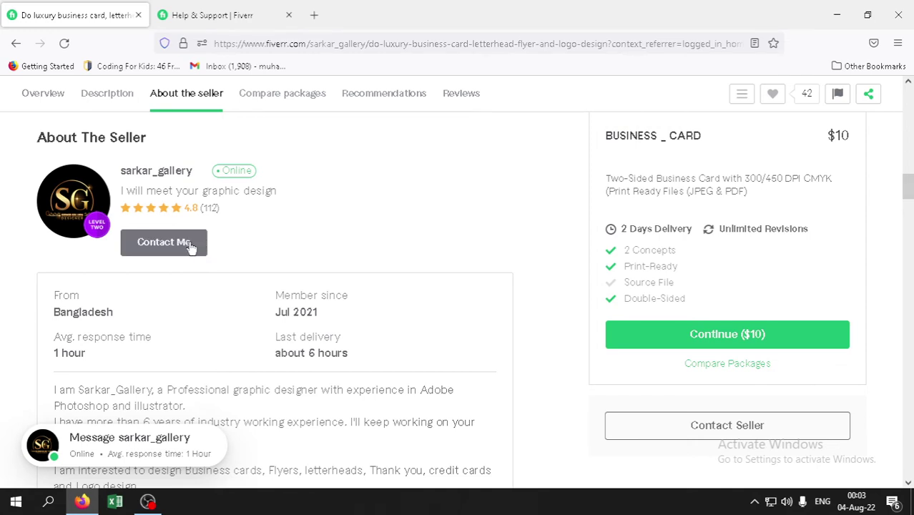
left_click(190, 244)
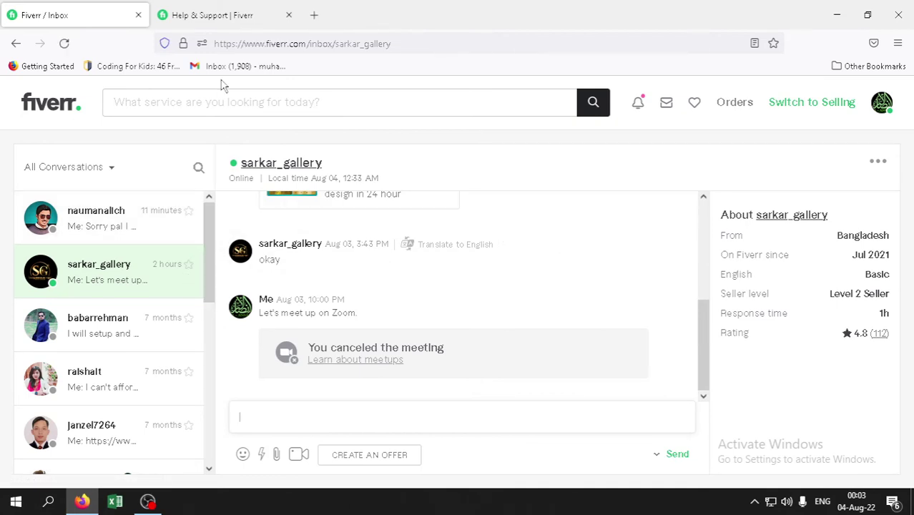
Move between the seller conversation and business card gig, then go back to the buyer homepage.
left_click(15, 44)
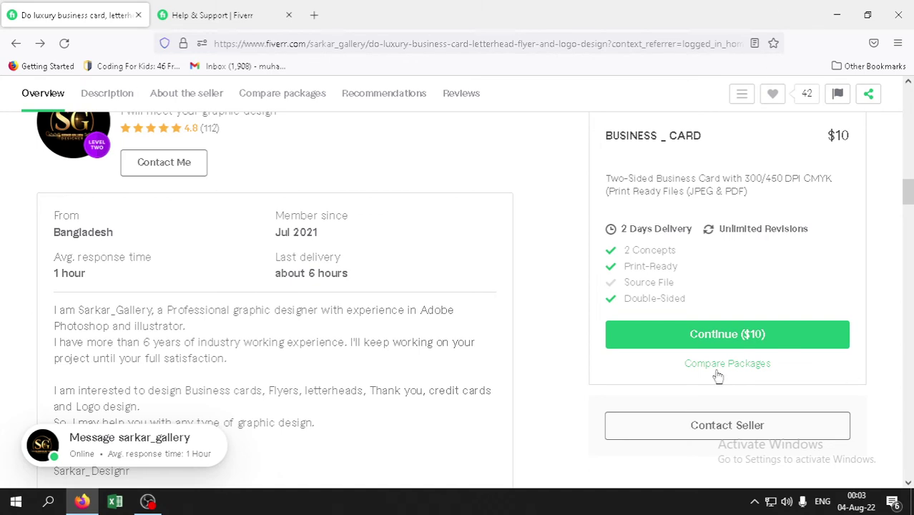
left_click(687, 395)
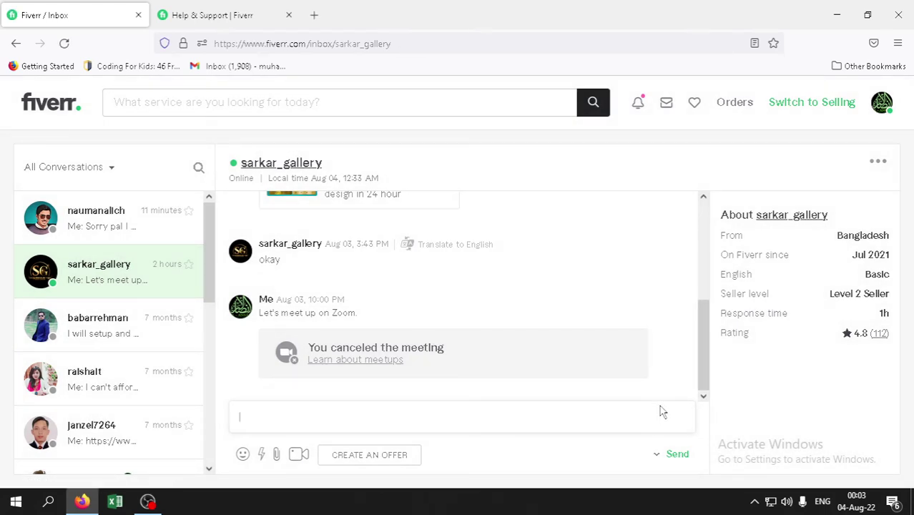
left_click(16, 43)
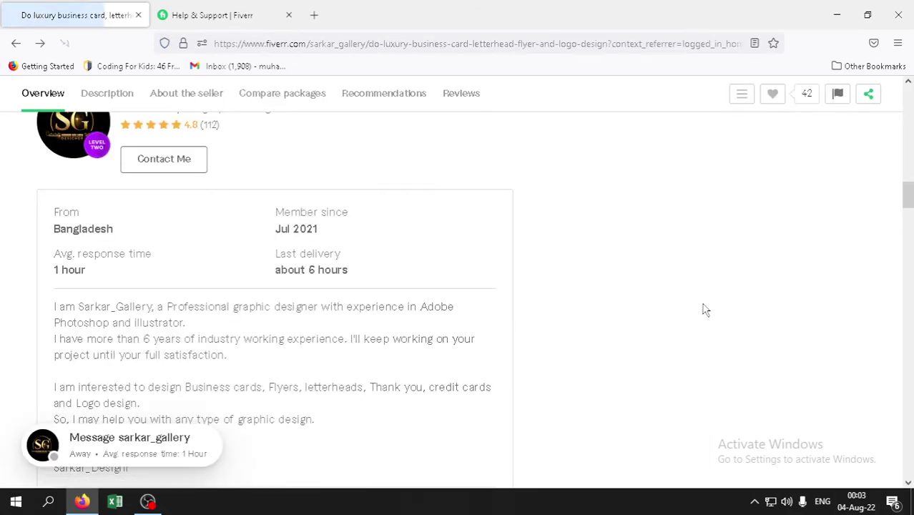
left_click(16, 43)
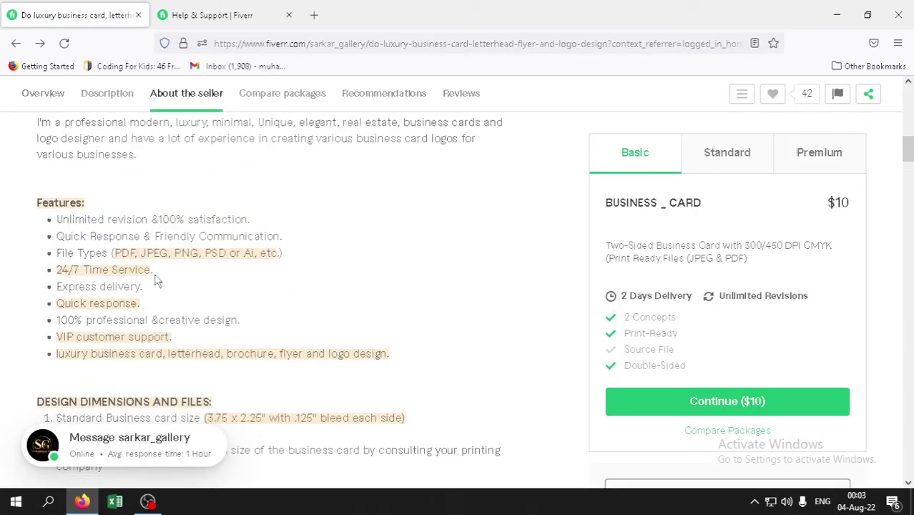
scroll(449, 320, "down", 5)
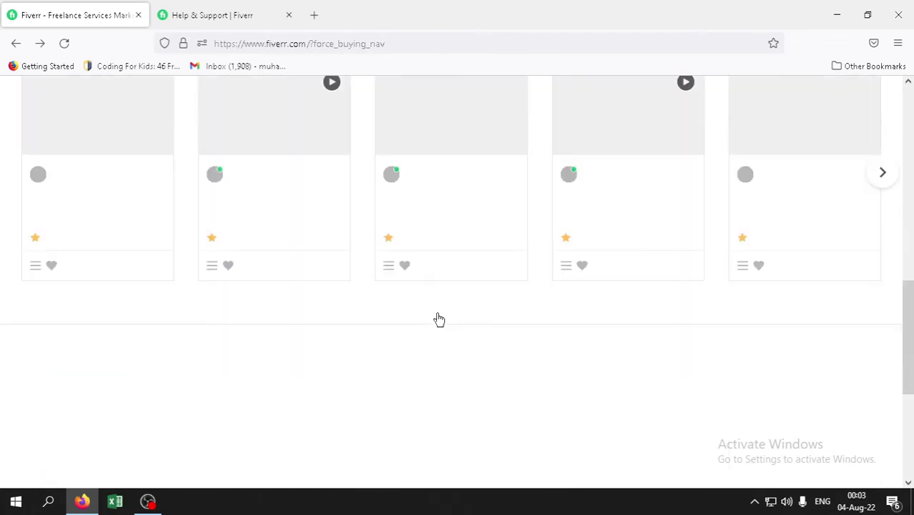
Open the Facebook marketing manager gig and choose Ask a question under Contact Seller.
scroll(440, 319, "down", 3)
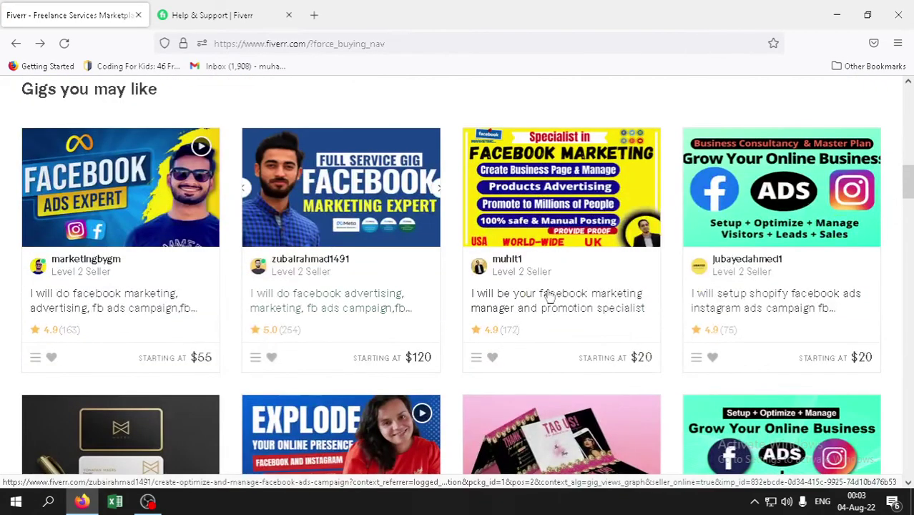
left_click(478, 291)
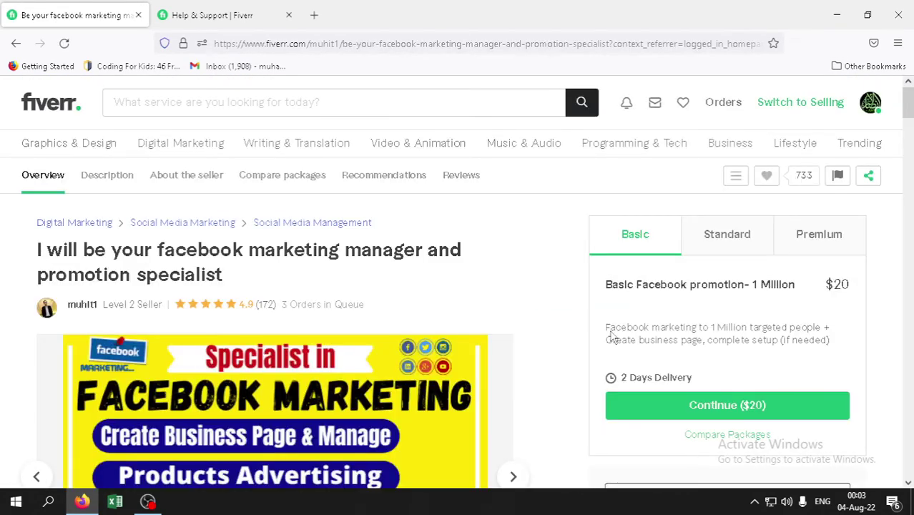
scroll(611, 333, "down", 3)
left_click(759, 358)
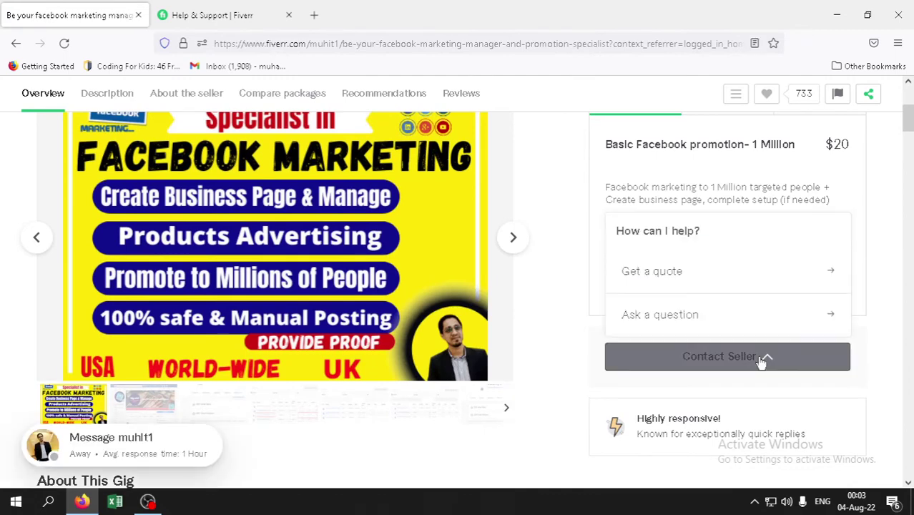
scroll(760, 358, "down", 2)
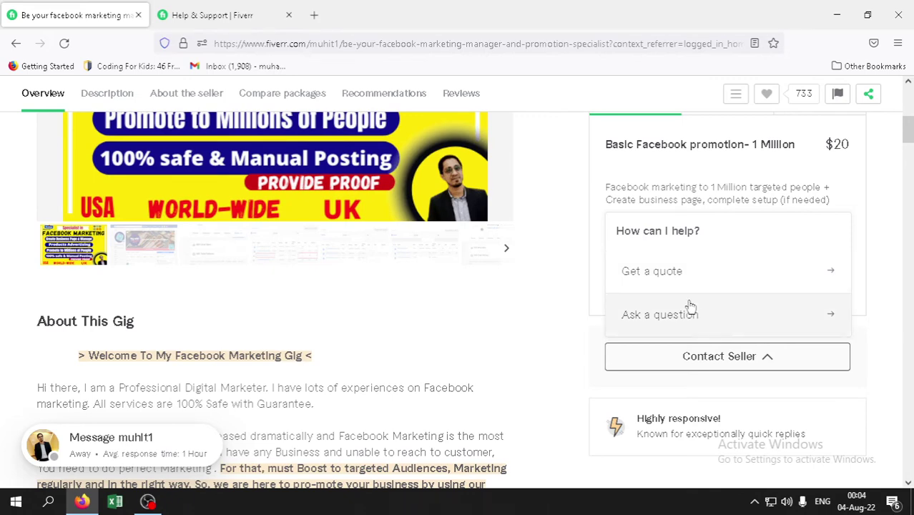
left_click(693, 318)
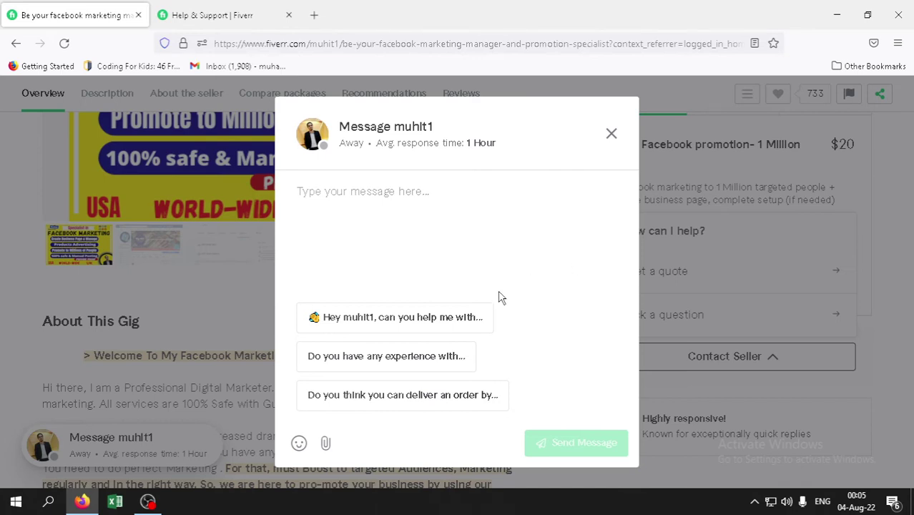
Insert the suggested greeting into the message, edit it and attempt to send it.
left_click(461, 318)
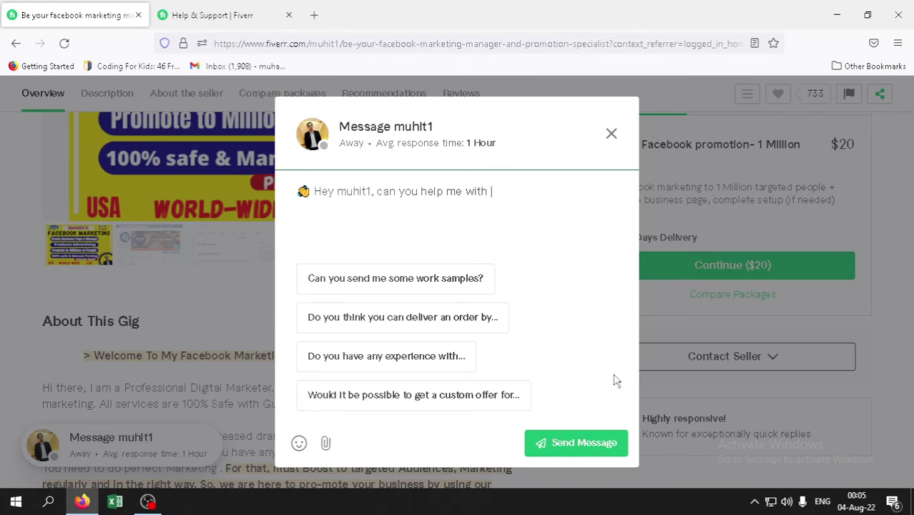
left_click_drag(486, 192, 308, 191)
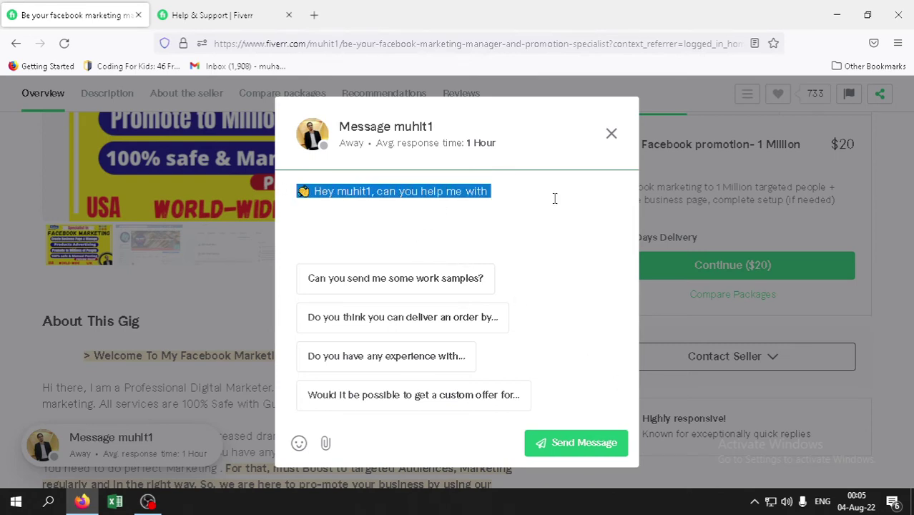
left_click(473, 194)
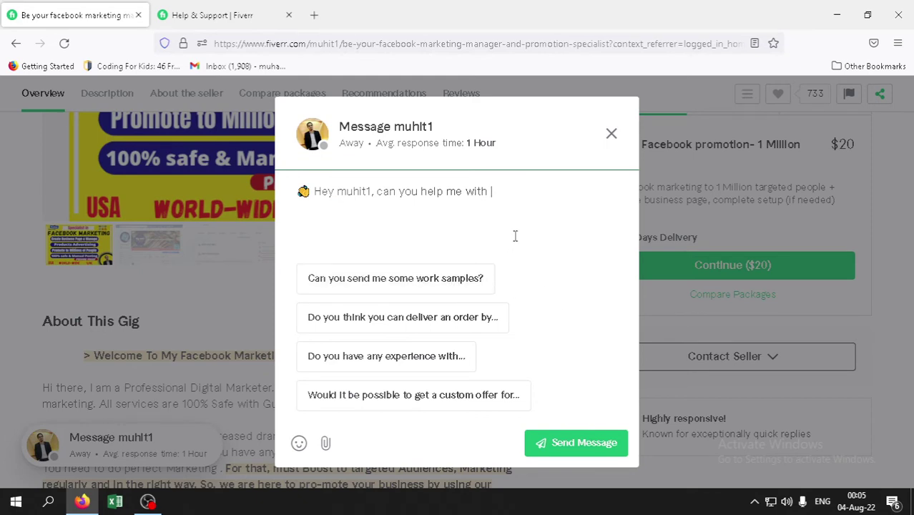
left_click(582, 449)
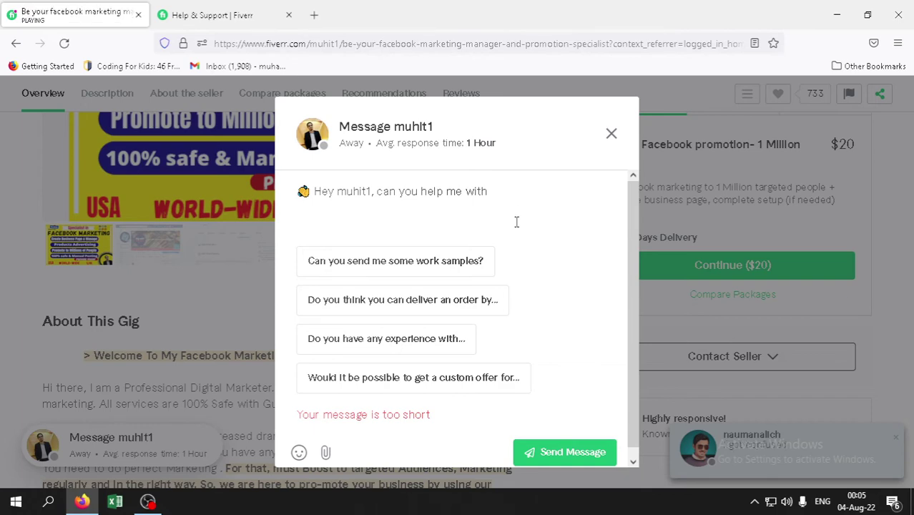
Discard the unsent message and choose Get a quote from Contact Seller.
left_click(613, 135)
left_click(607, 323)
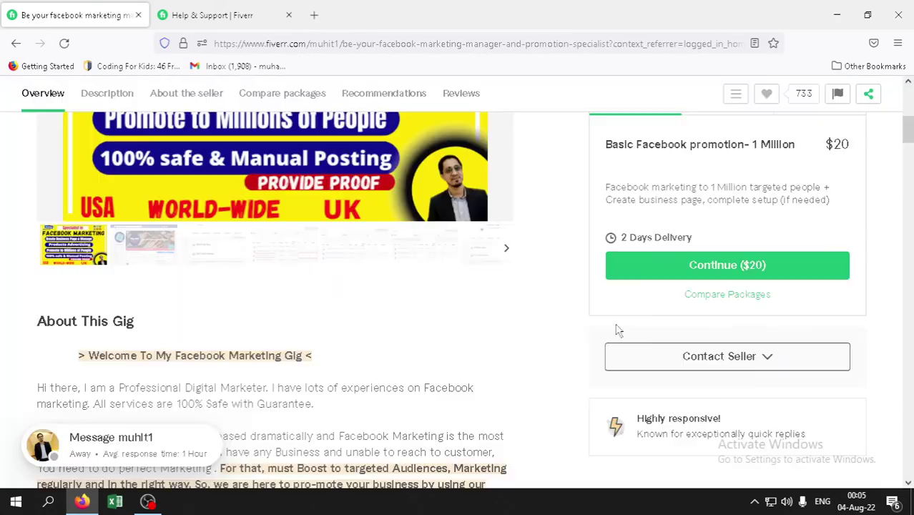
left_click(737, 362)
left_click(705, 273)
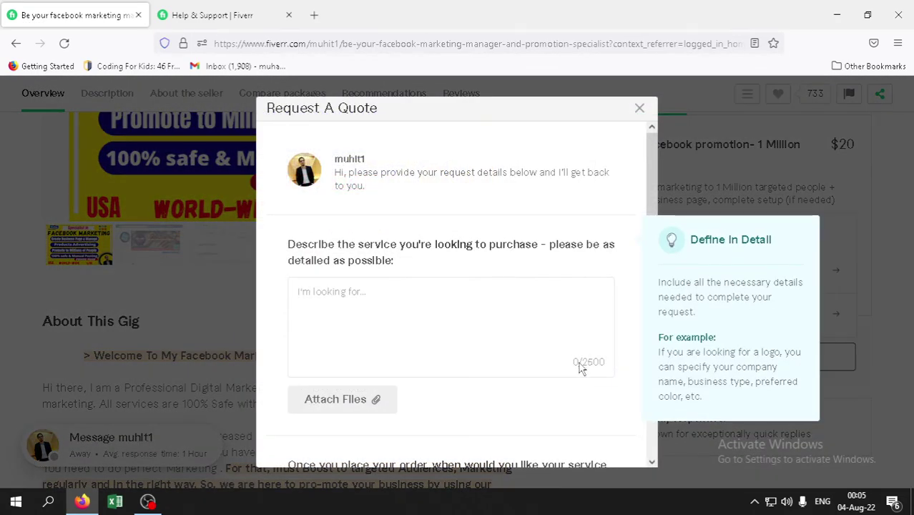
Start on the quote's description and budget, attempt Submit Request, then close the form unsent.
left_click(432, 311)
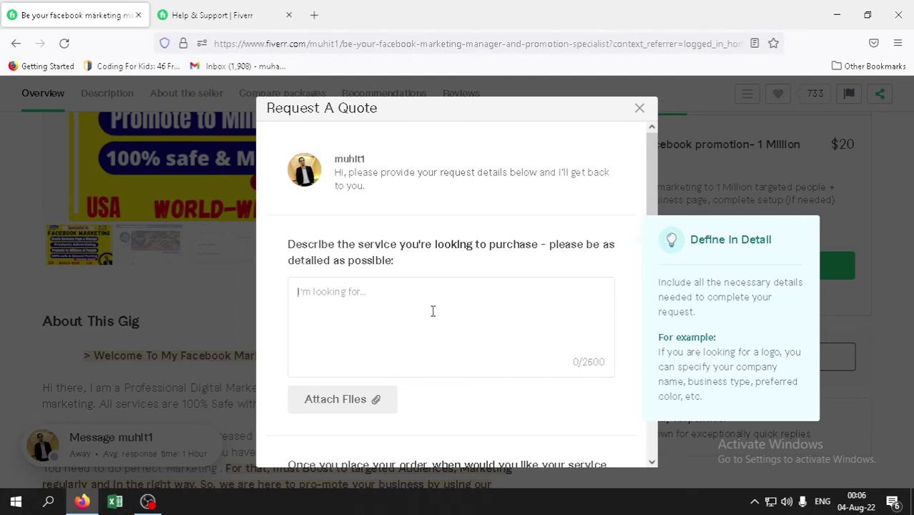
scroll(432, 312, "down", 1)
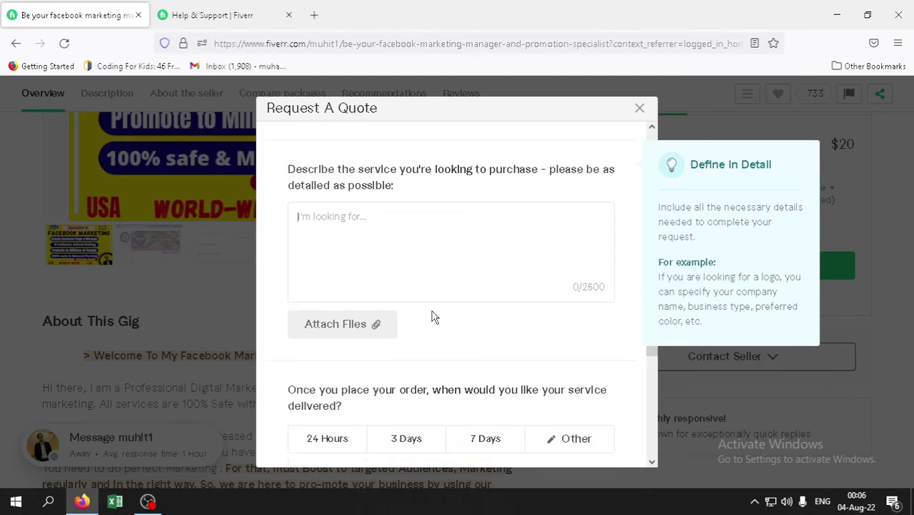
scroll(432, 317, "down", 2)
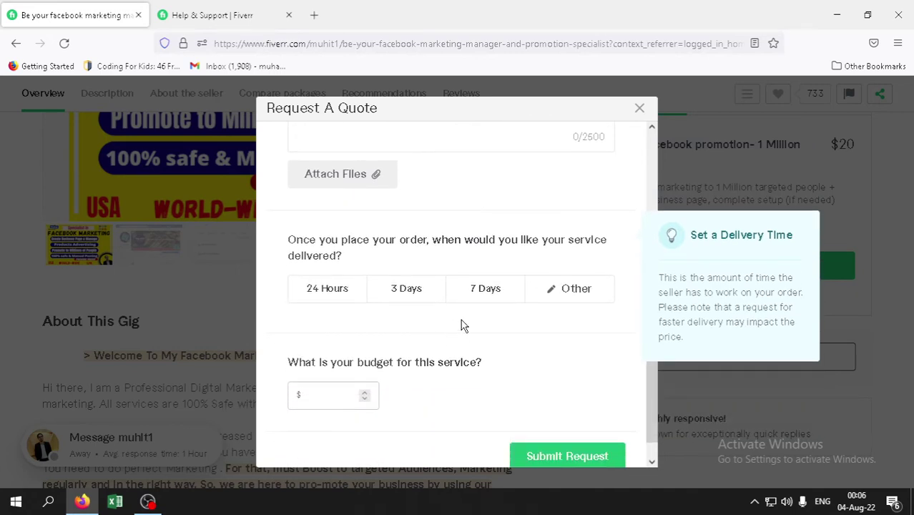
scroll(478, 335, "down", 1)
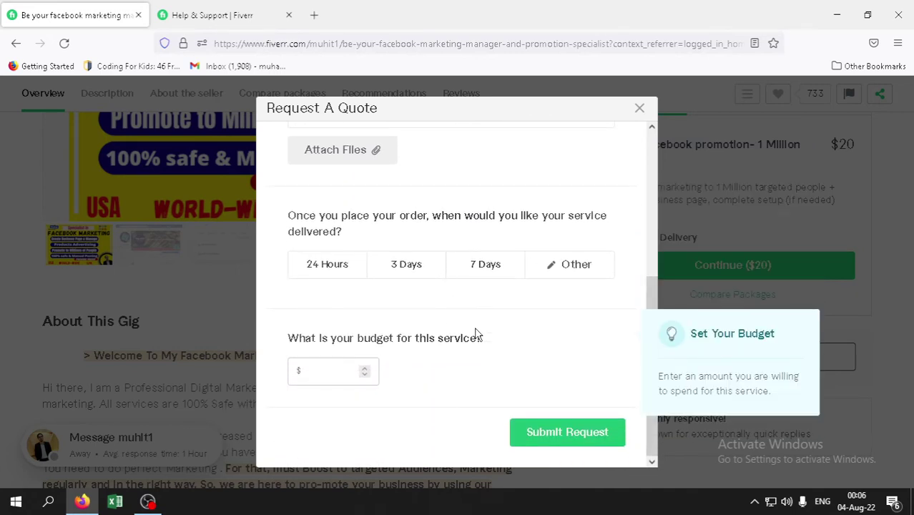
left_click(336, 371)
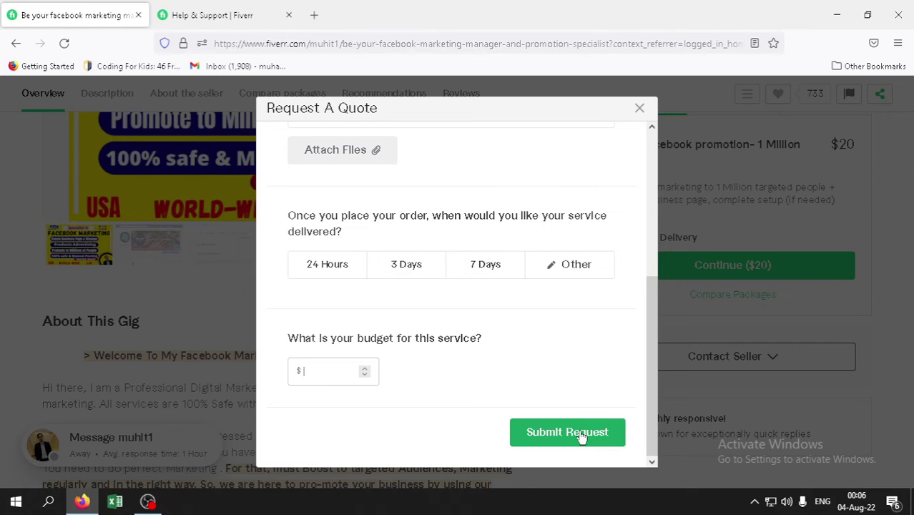
left_click(583, 438)
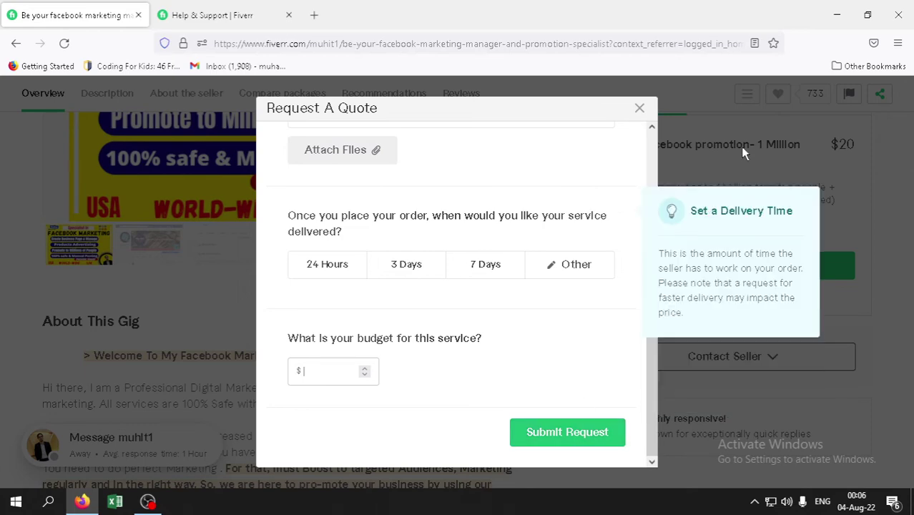
left_click(640, 108)
scroll(501, 215, "up", 5)
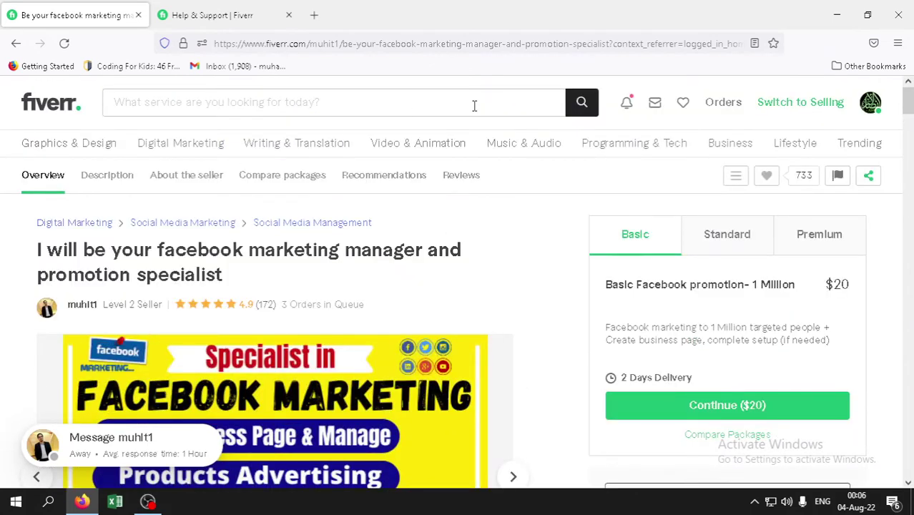
Switch to selling and open the buyer's inbox conversation ending with the cancelled Zoom meetup.
left_click(823, 104)
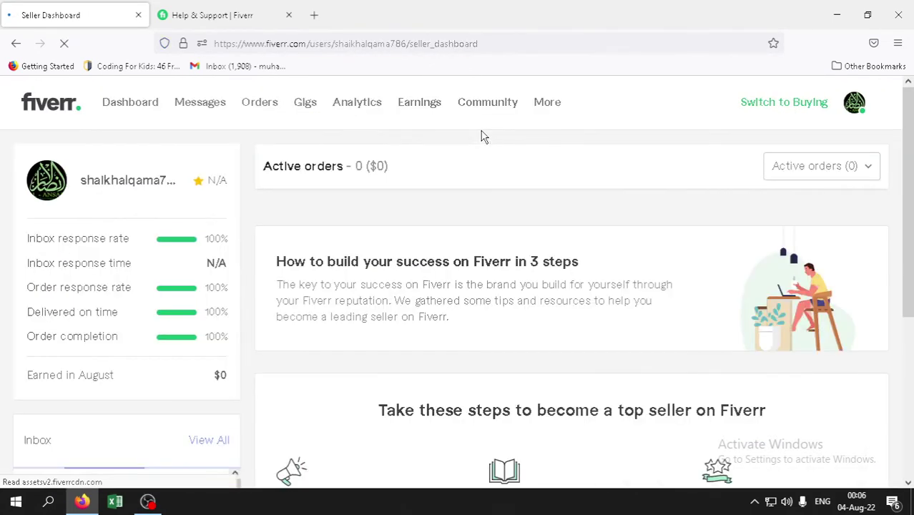
mouse_move(185, 102)
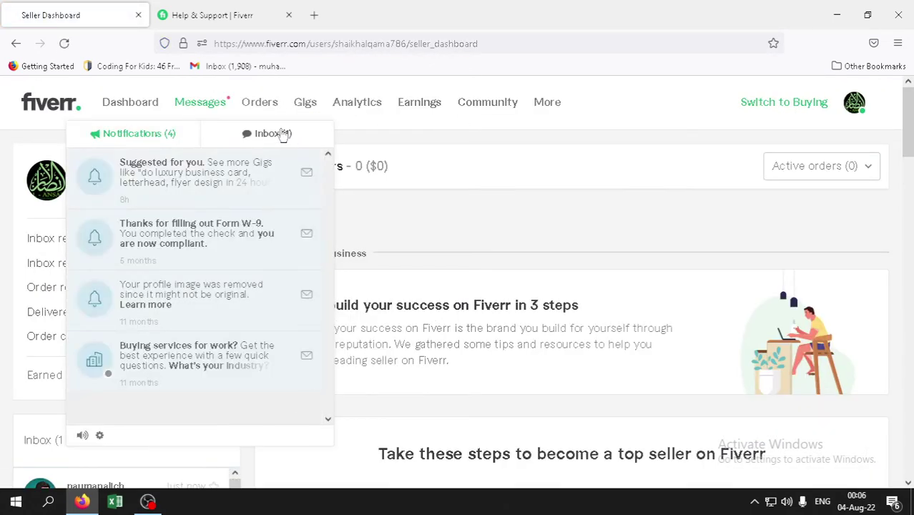
left_click(282, 134)
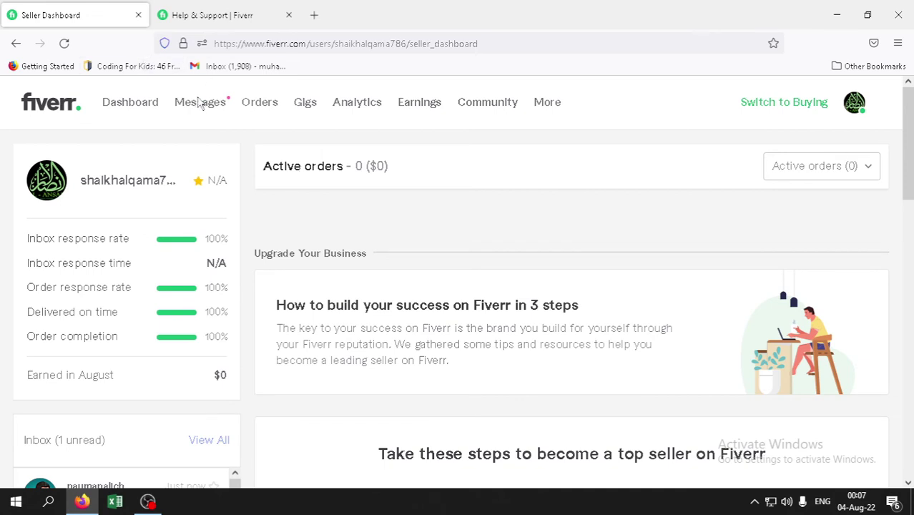
mouse_move(198, 101)
left_click(230, 142)
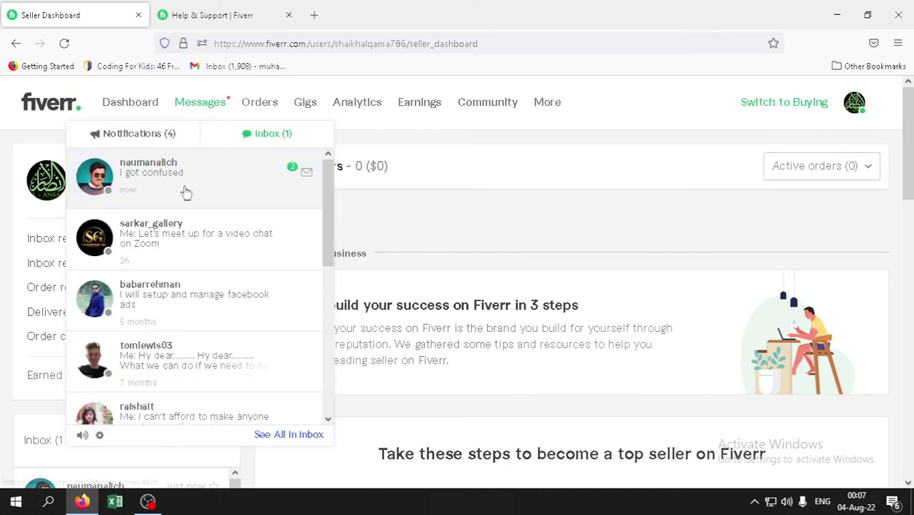
left_click(204, 243)
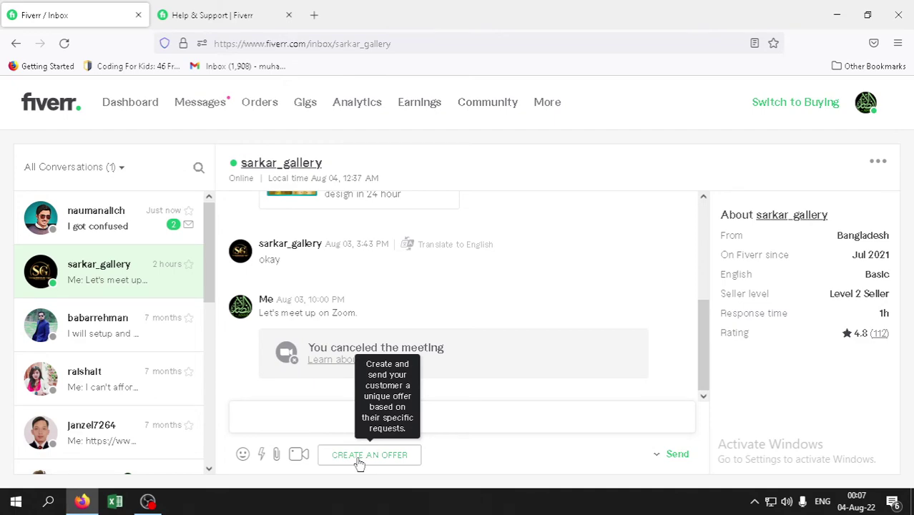
Start CREATE AN OFFER, reopening it once, and choose Single payment.
left_click(359, 462)
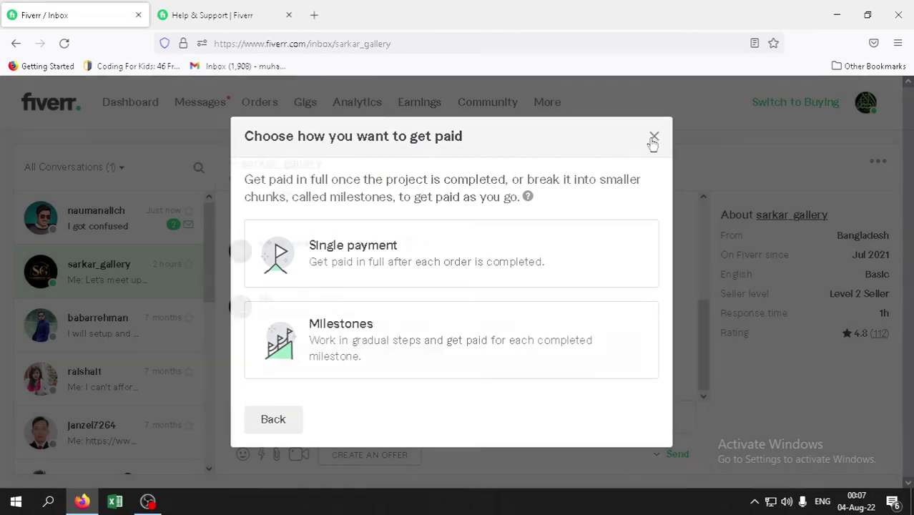
left_click(654, 137)
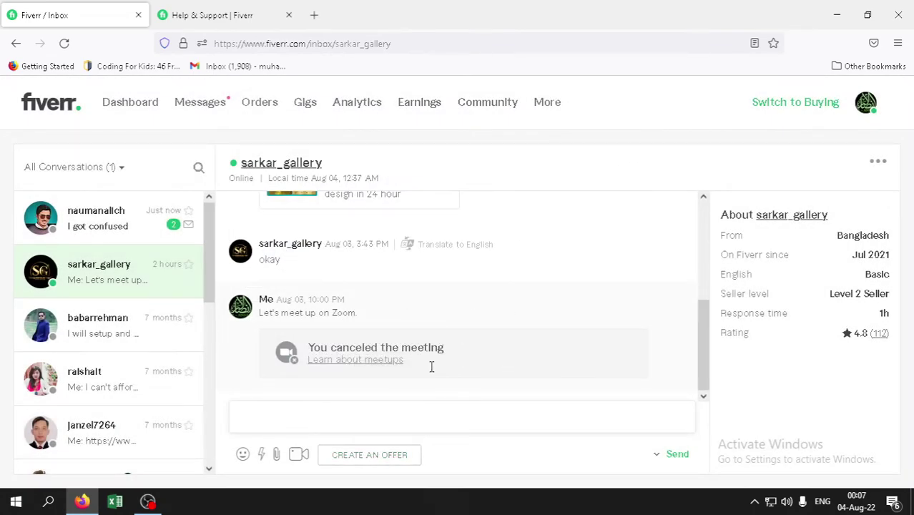
left_click(382, 450)
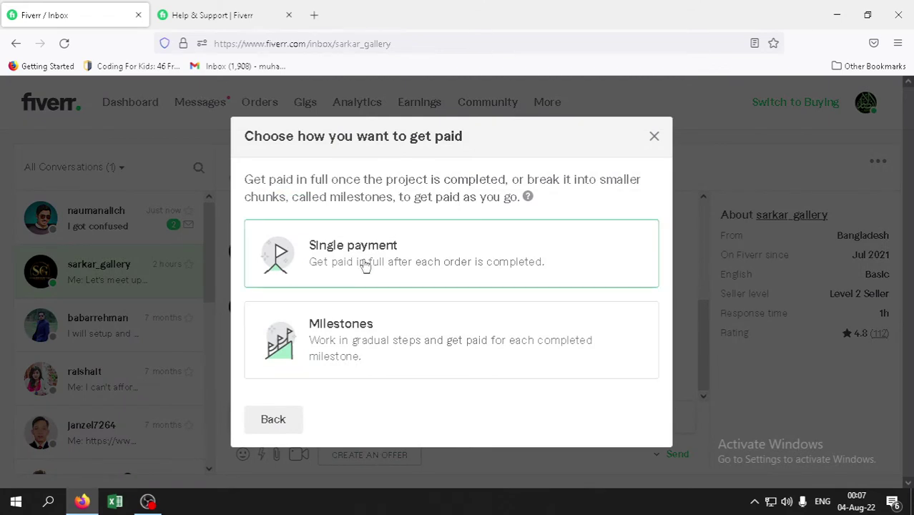
left_click(366, 265)
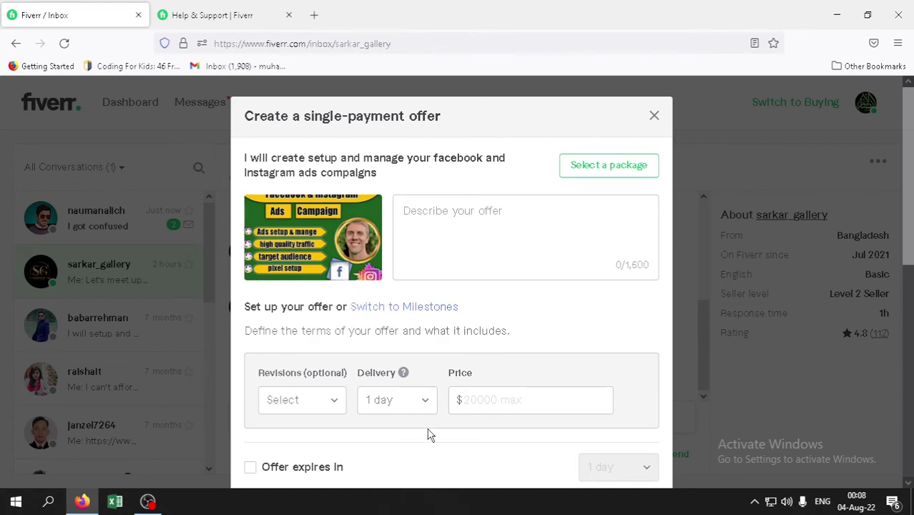
Enter the offer description 'I will run fb ads for you.'.
left_click(481, 228)
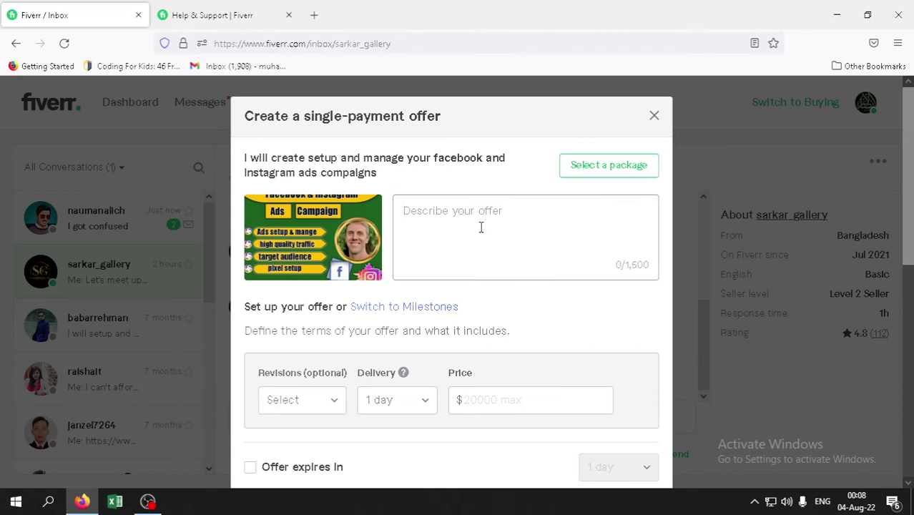
type("I will")
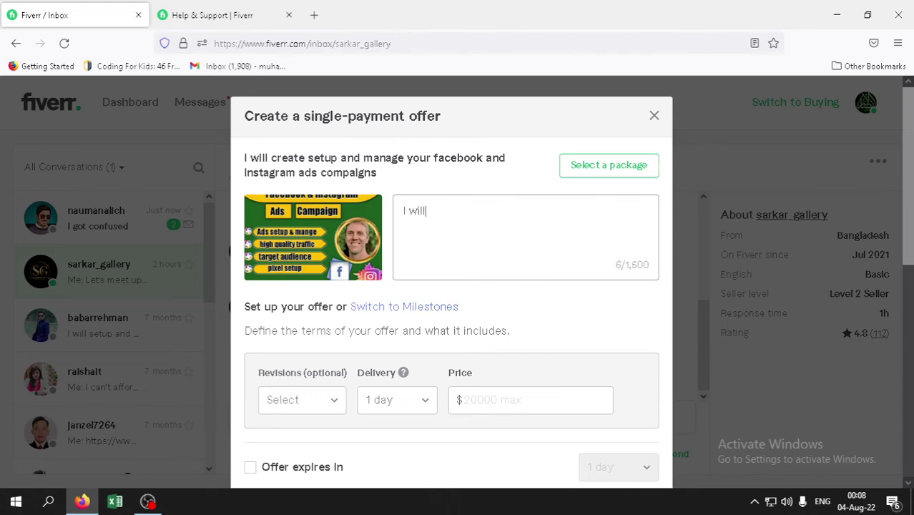
key("BackSpace")
type(" run fb ads for you")
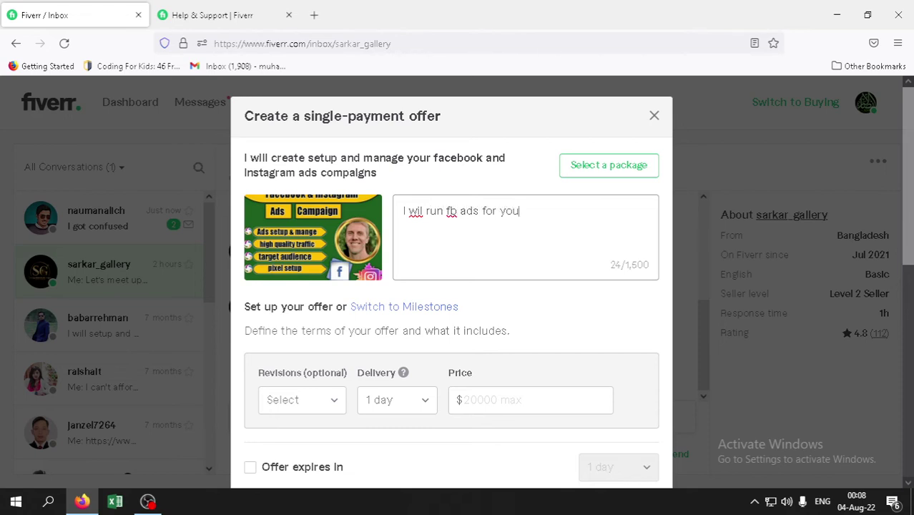
type(".")
scroll(429, 297, "down", 2)
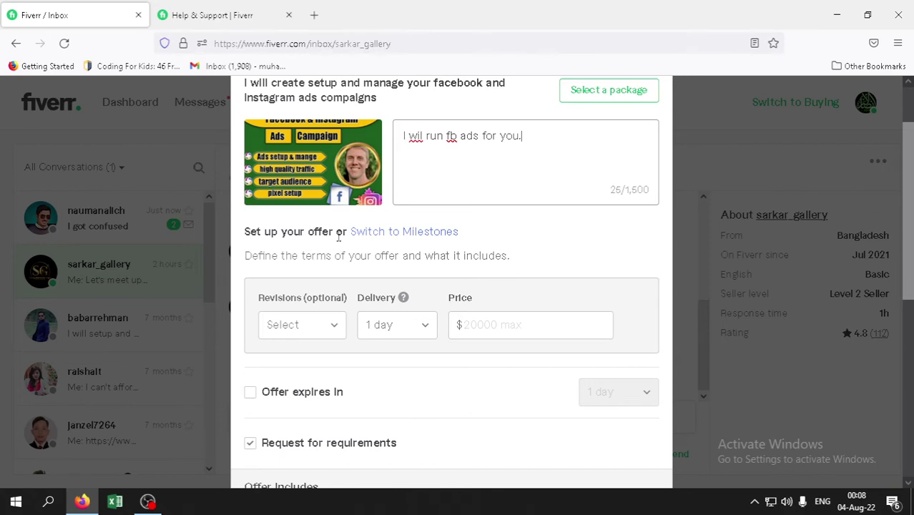
Set the offer to 2 revisions, 3-day delivery and a price of 25.
left_click(336, 324)
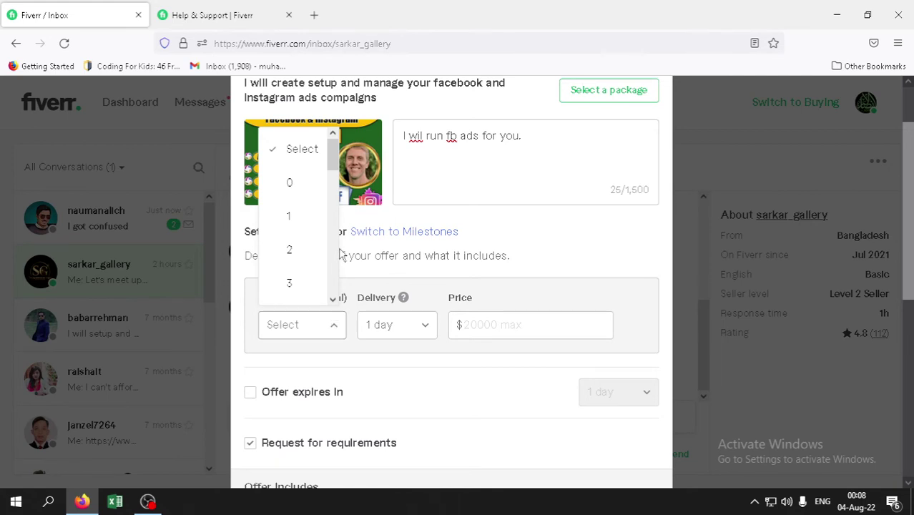
left_click(290, 250)
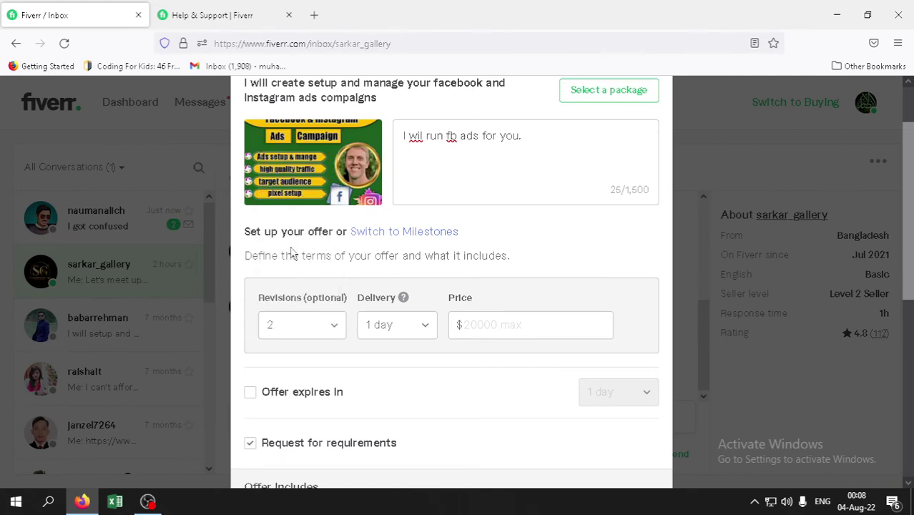
left_click(422, 329)
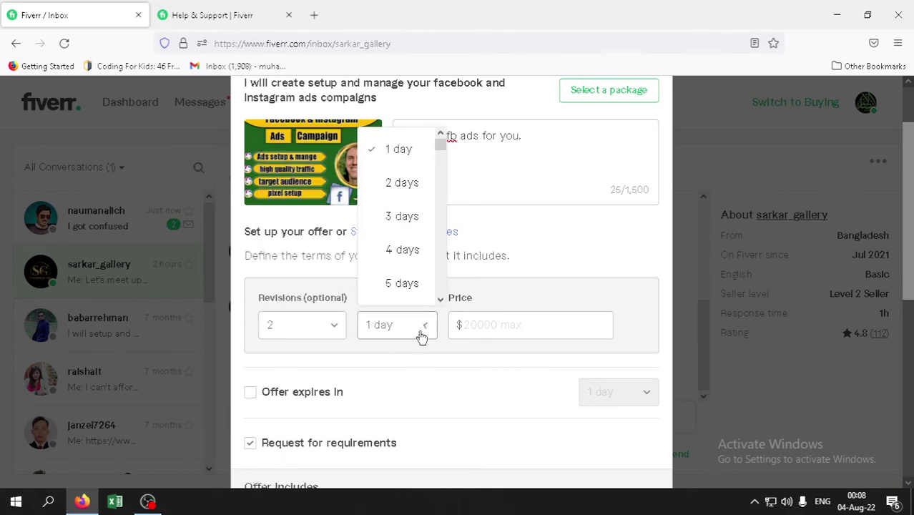
left_click(408, 213)
left_click(532, 324)
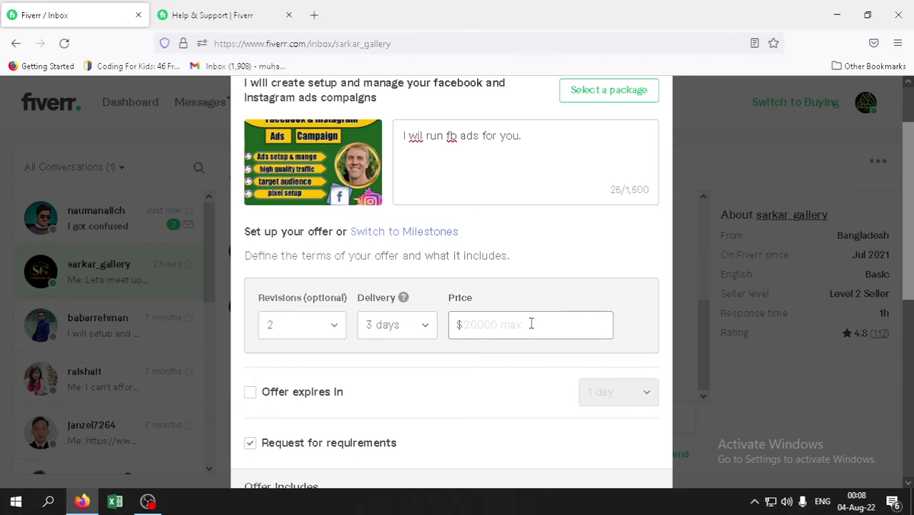
type("25")
scroll(472, 386, "down", 2)
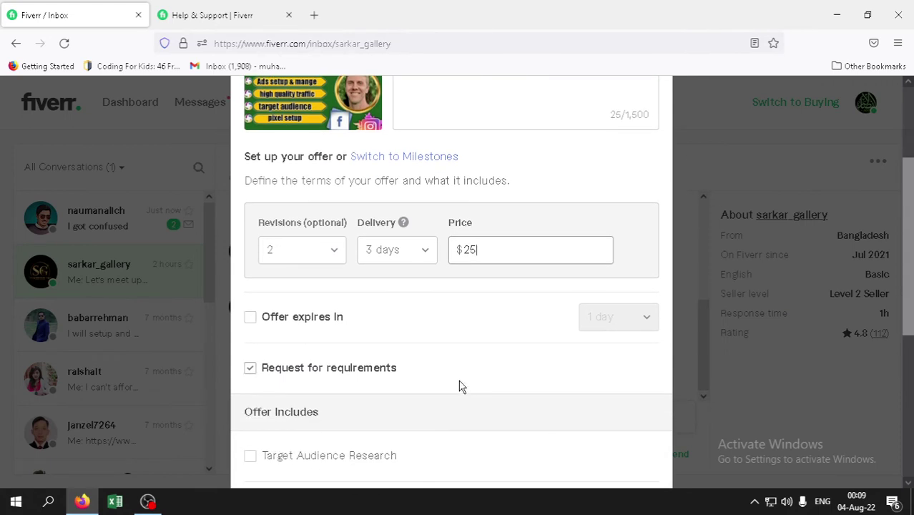
scroll(457, 379, "down", 2)
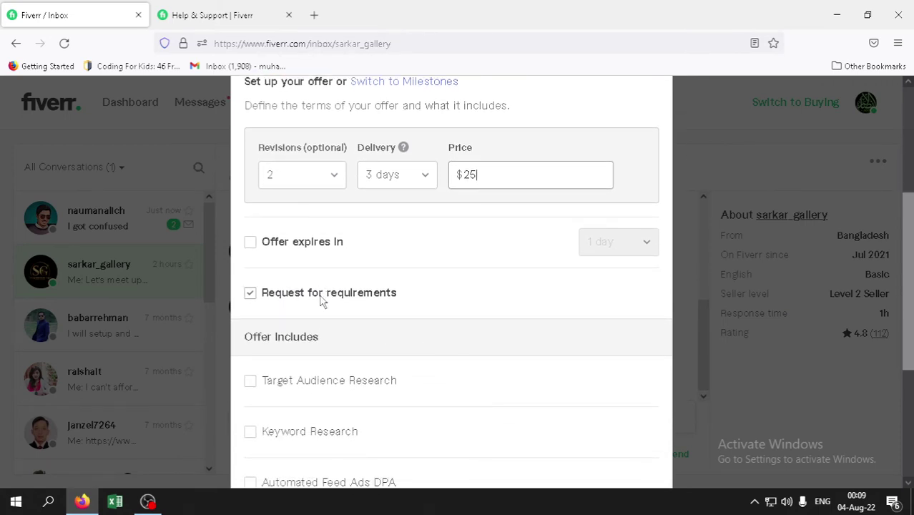